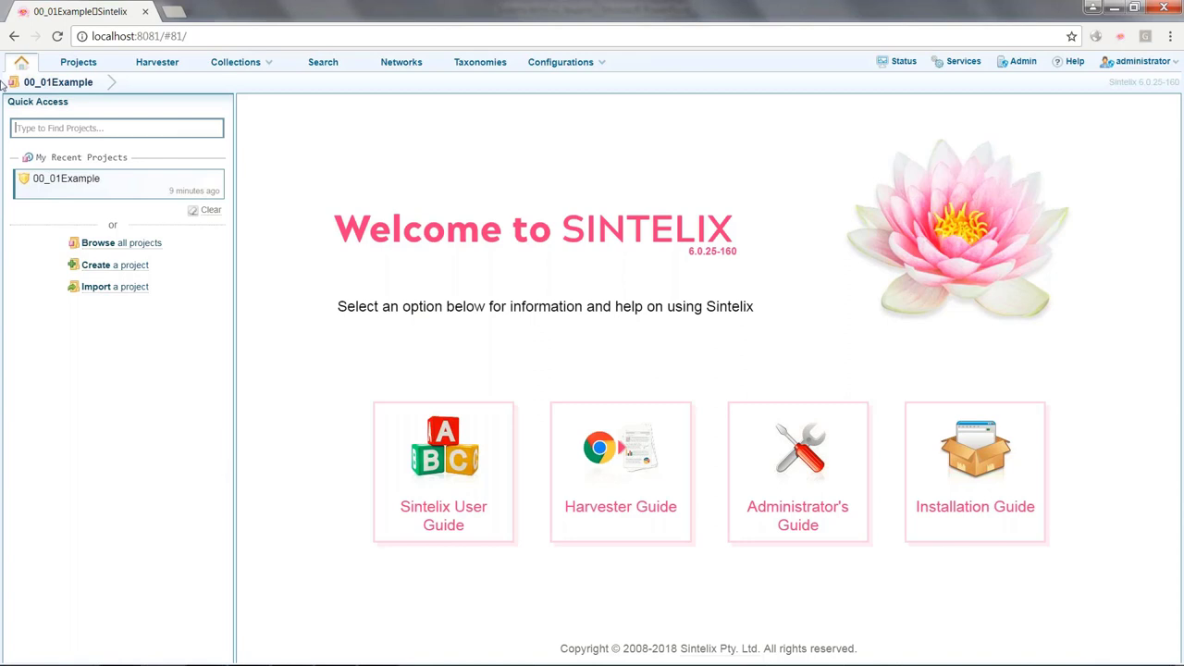
Create a document collection named Example in the 00_01Example project with the Default ingestion configuration.
click(78, 62)
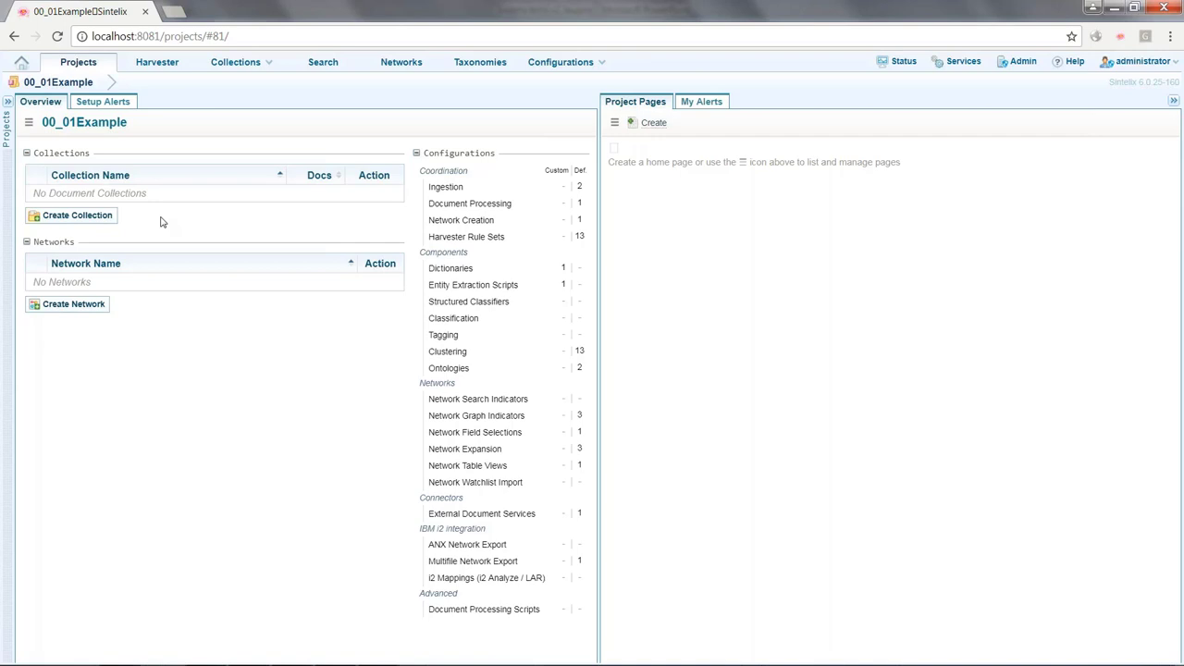
click(100, 224)
text(Example)
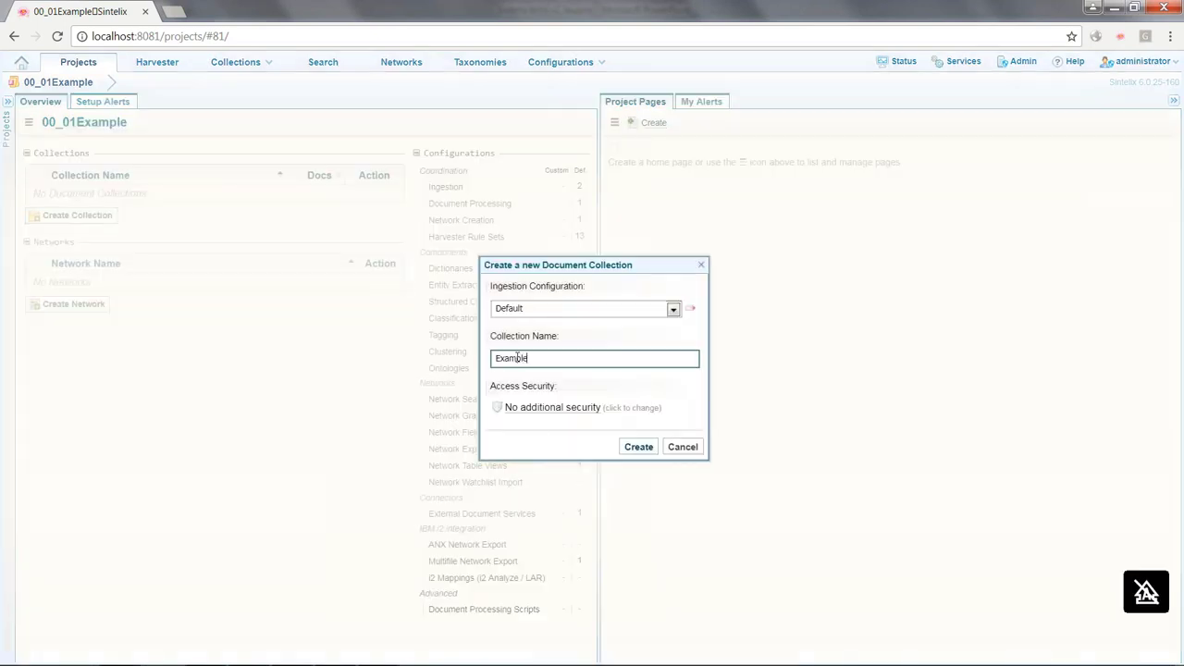
key(Return)
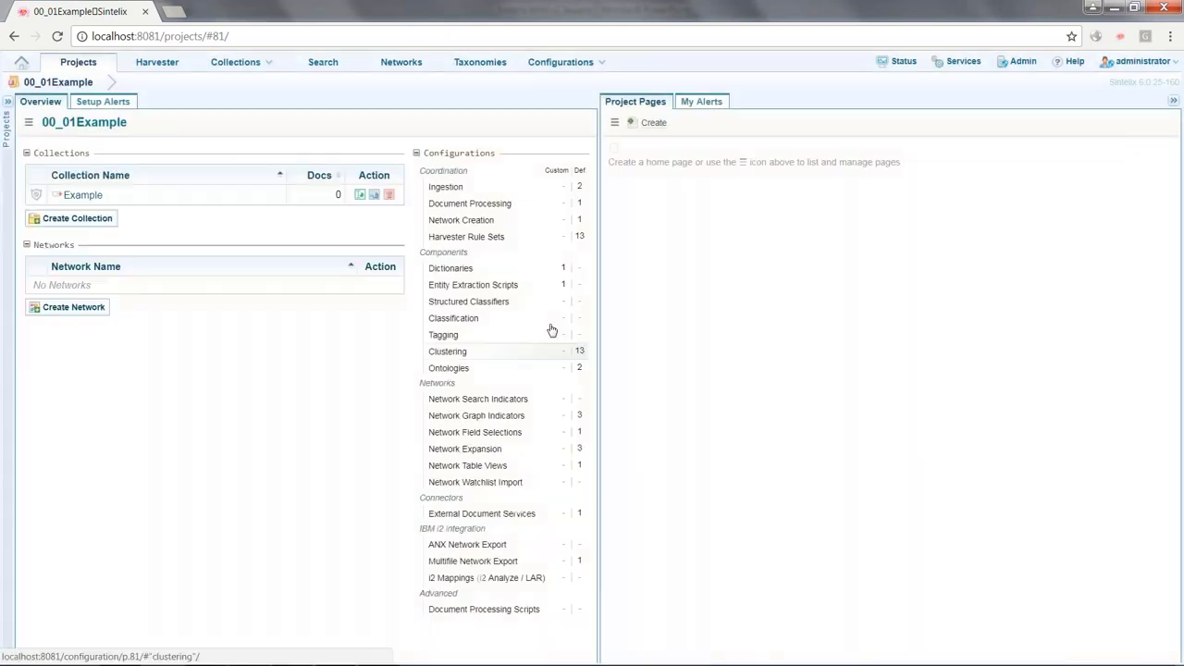
Open the Example collection and load the 911 folder from the server library into it, including subfolders.
click(92, 195)
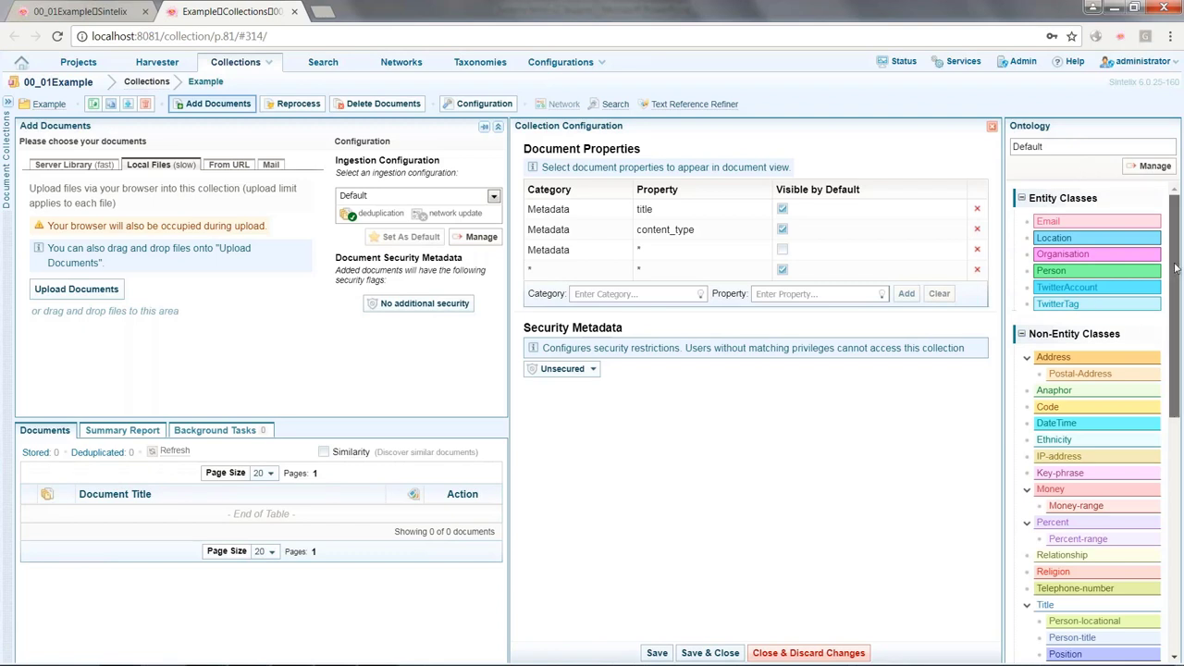
mouse_move(1177, 268)
mouse_down()
mouse_move(1168, 499)
mouse_move(1170, 268)
mouse_up()
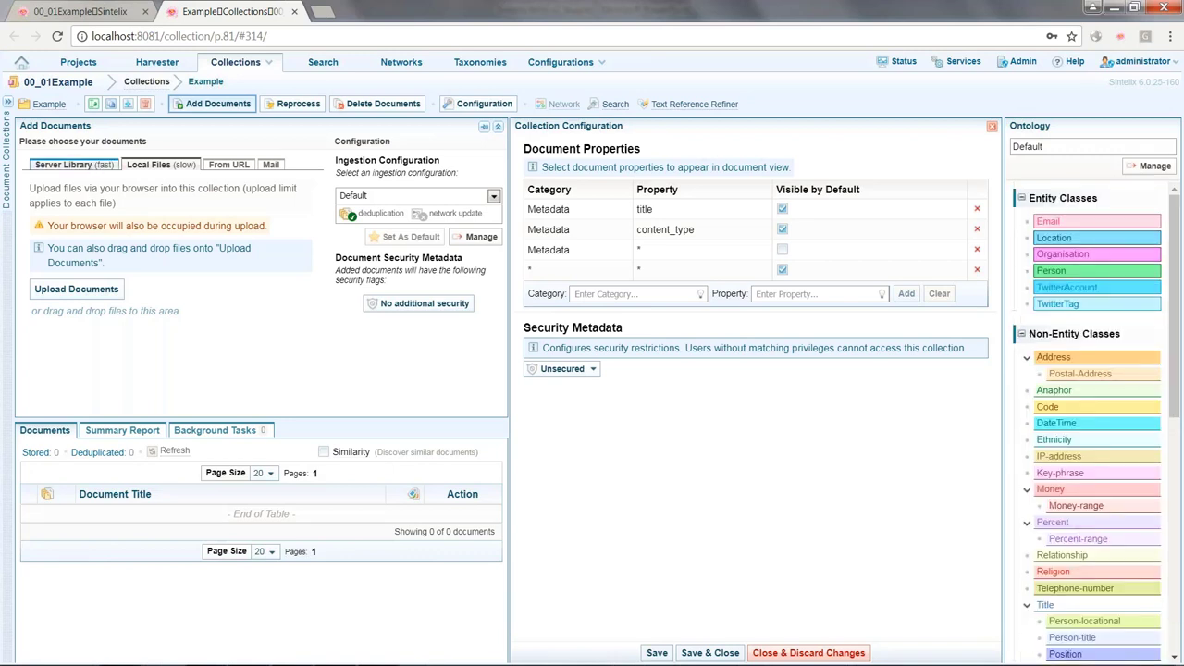
click(83, 167)
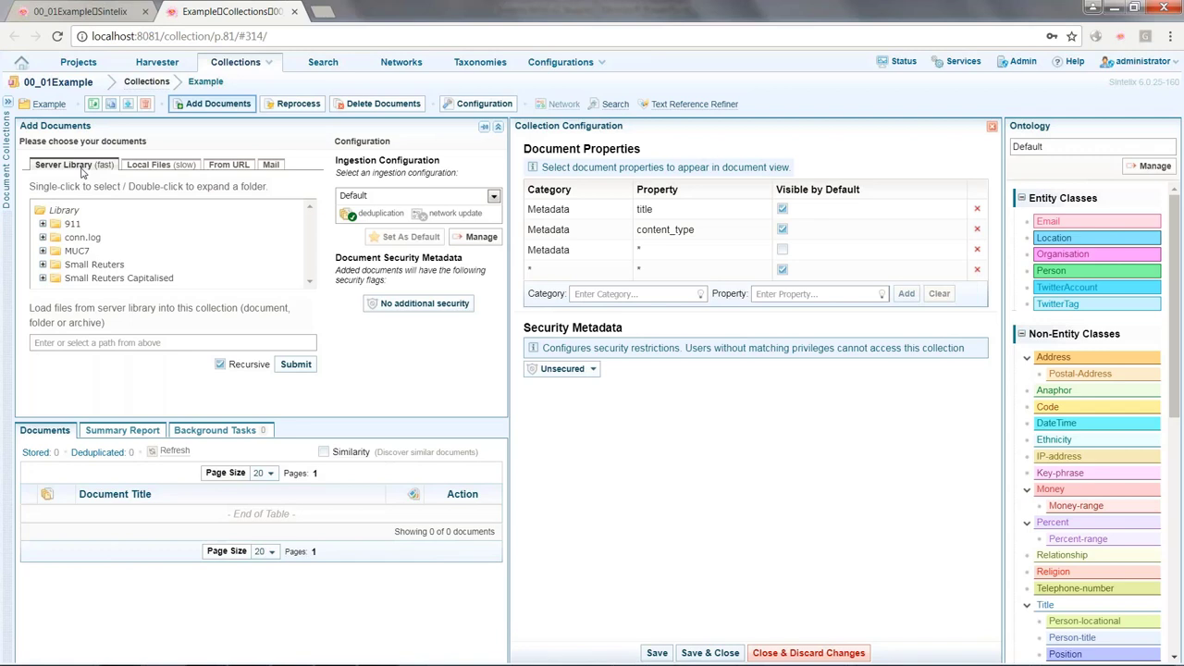
click(73, 225)
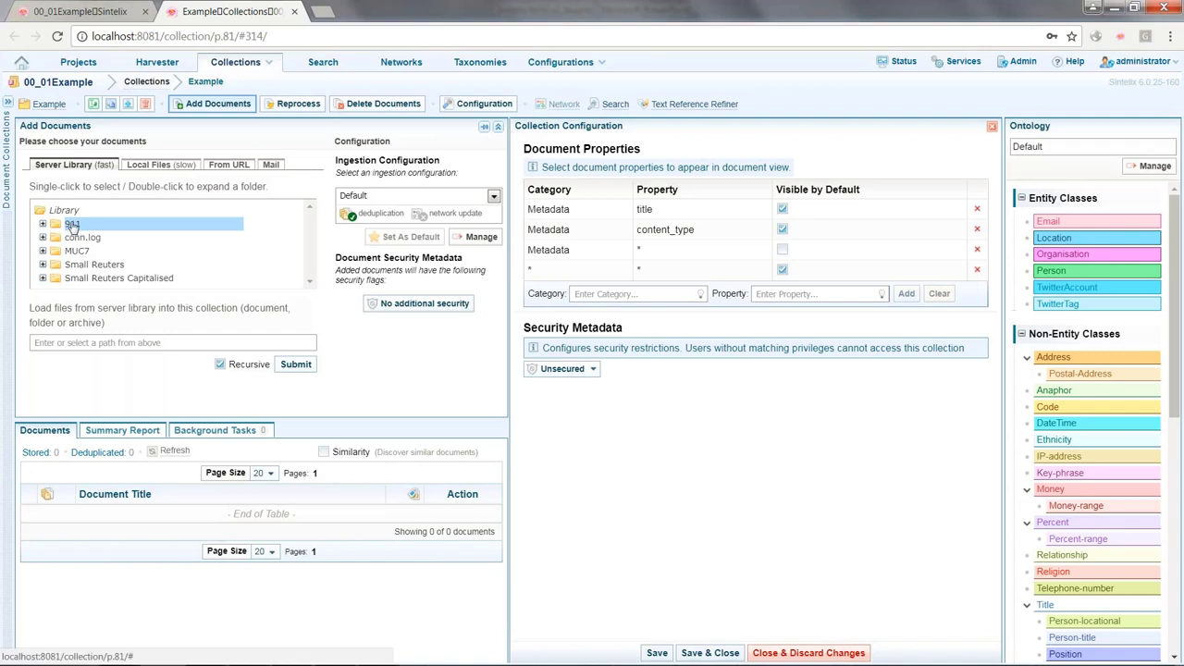
double_click(72, 225)
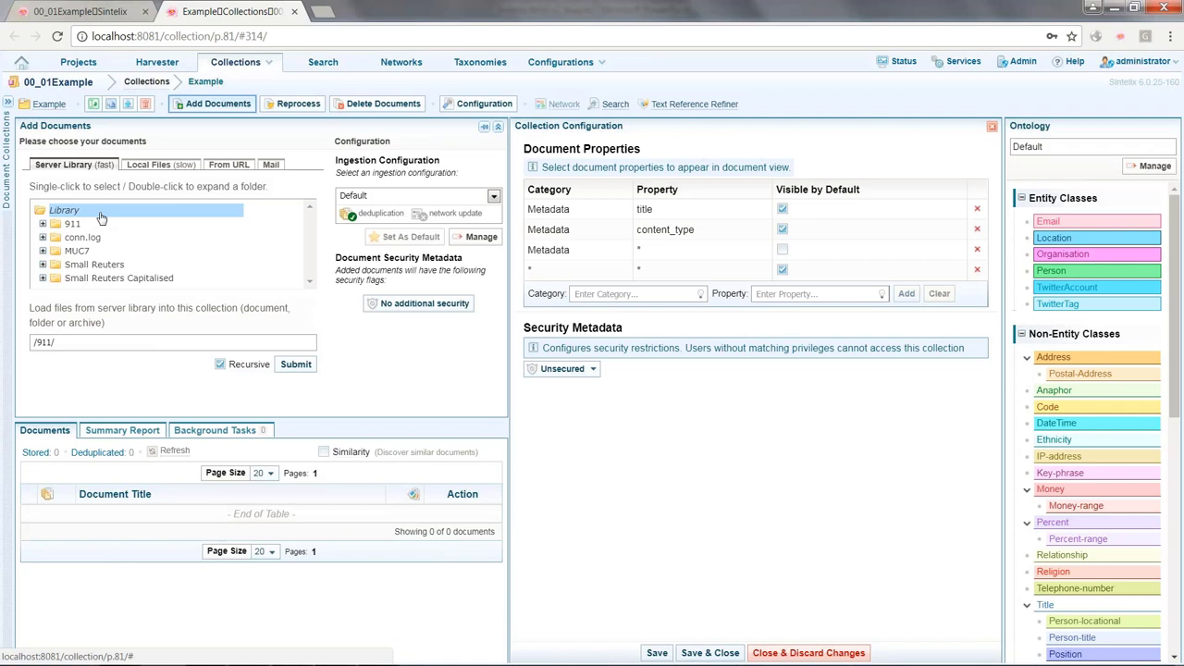
click(296, 363)
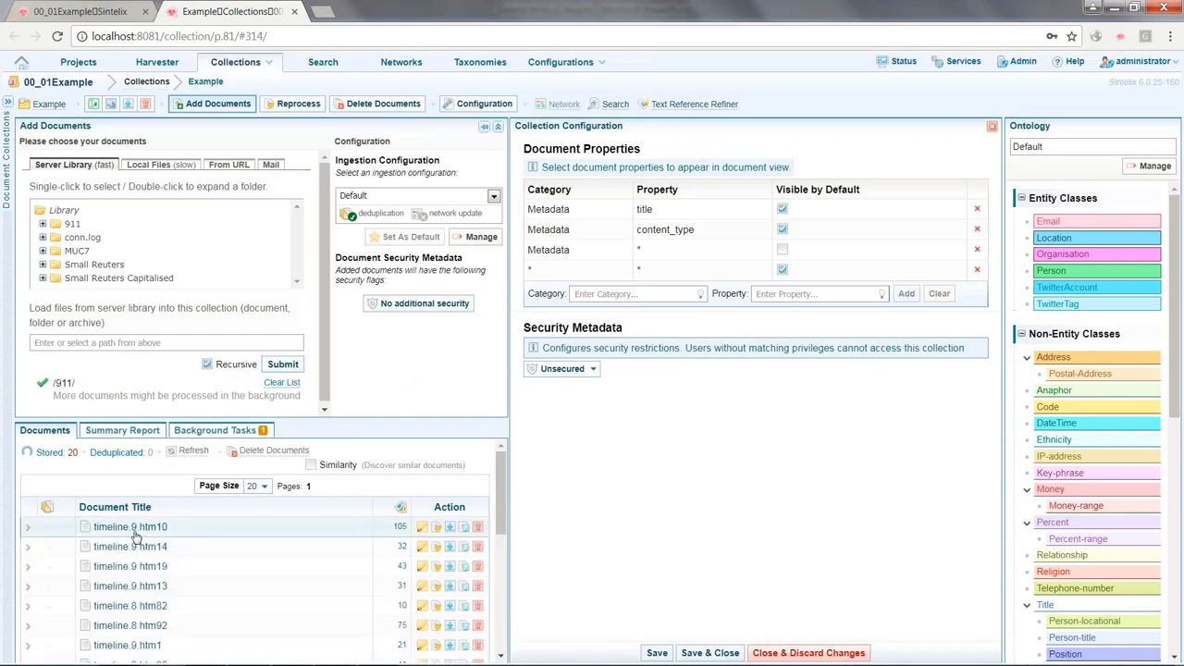
Open the document timeline.9.htm10 and review the features and text references of the first person marked in its main paragraph.
click(136, 529)
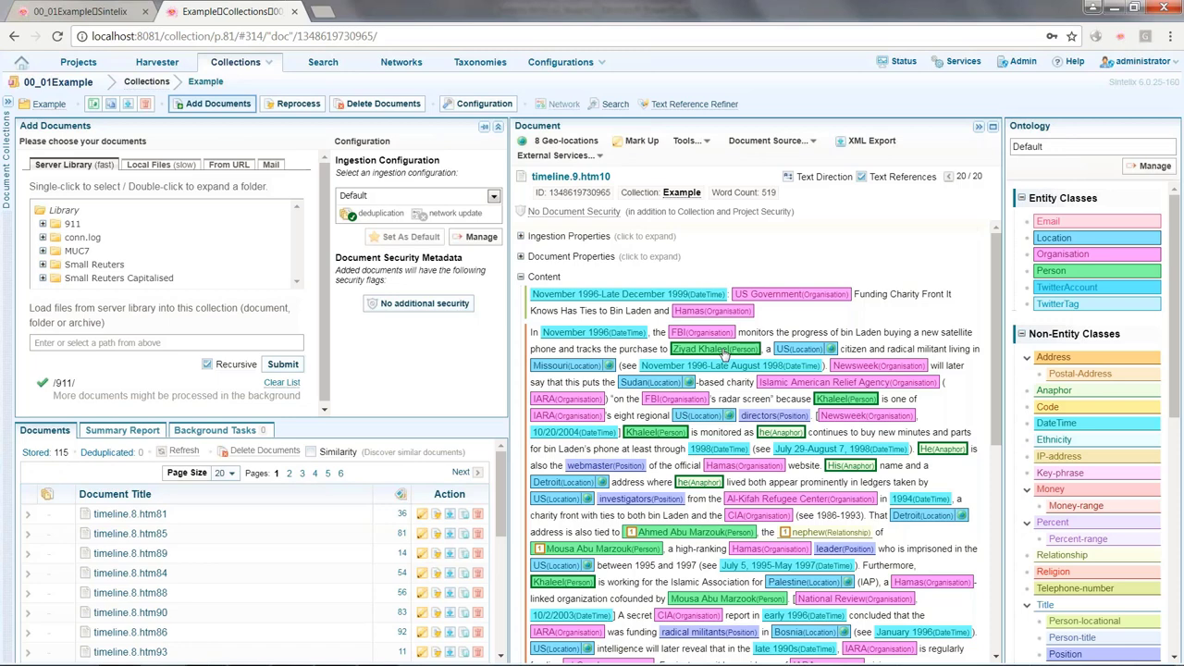
click(724, 350)
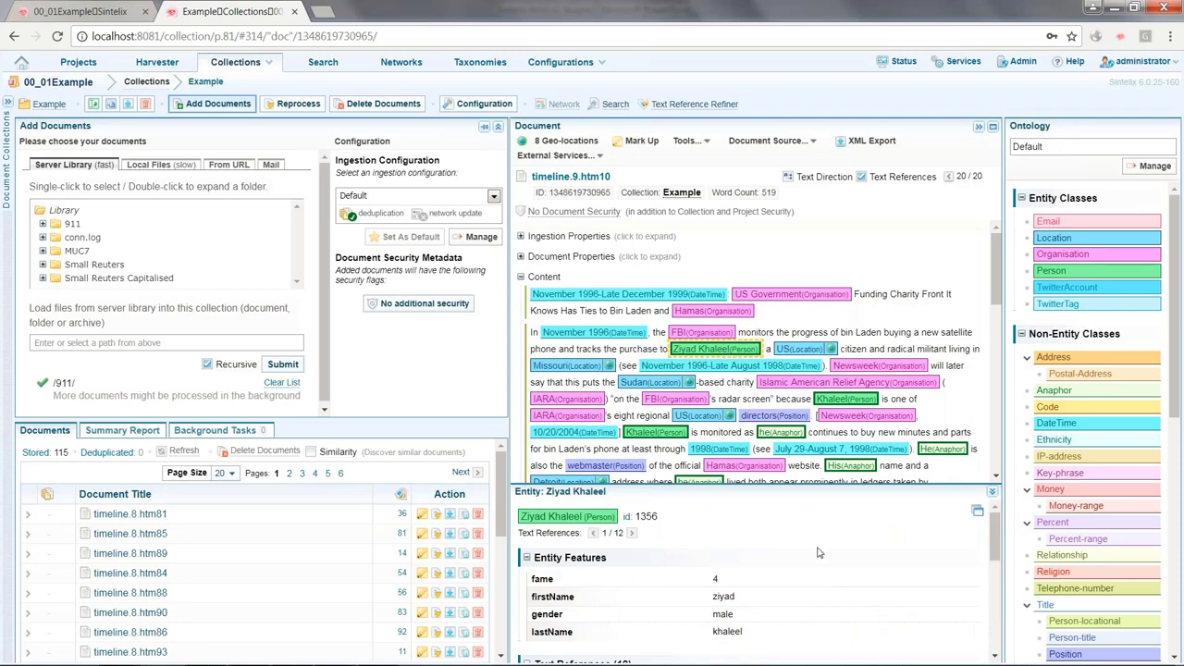
scroll(818, 552, down, 5)
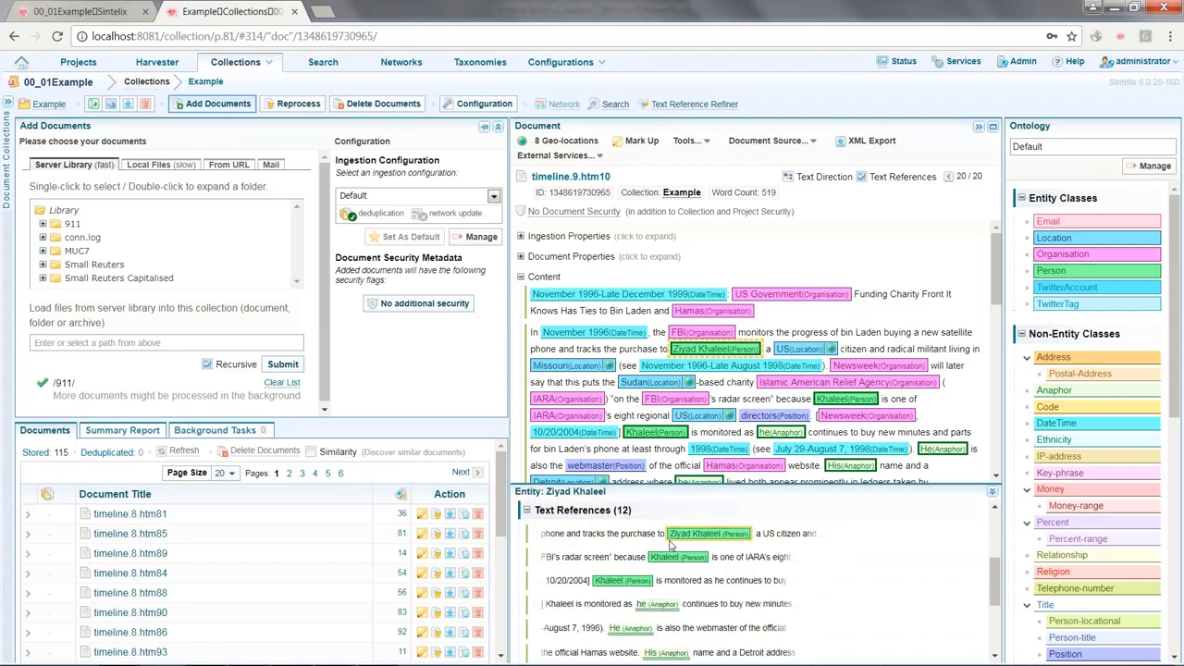
scroll(683, 550, down, 3)
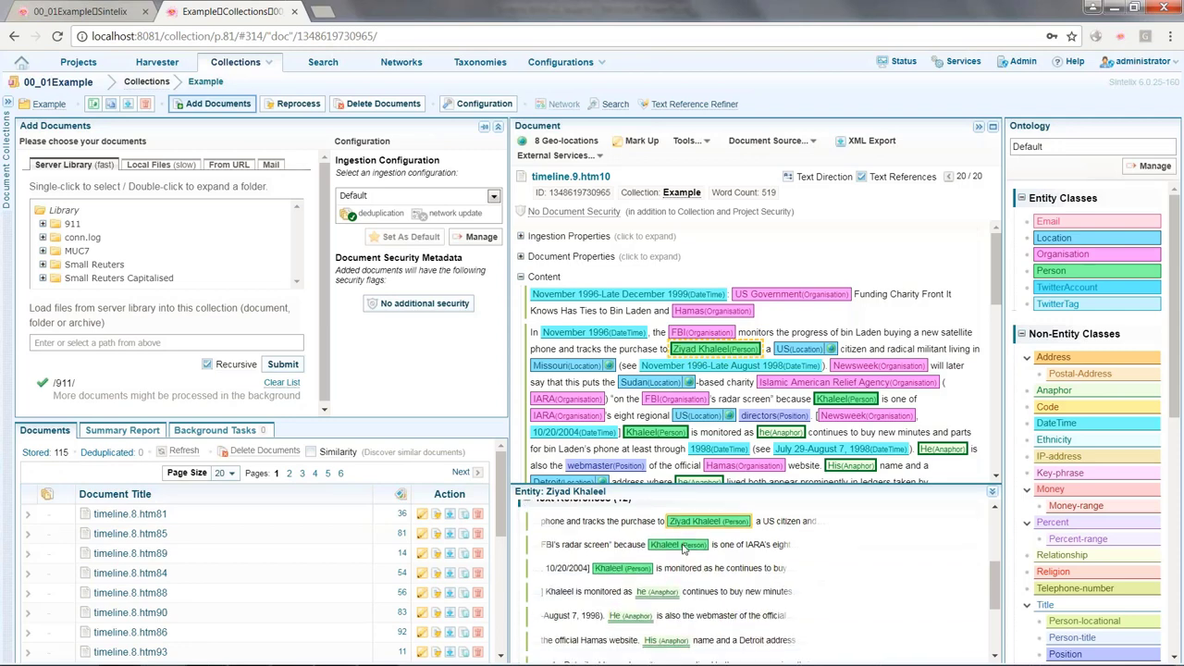
scroll(758, 574, down, 3)
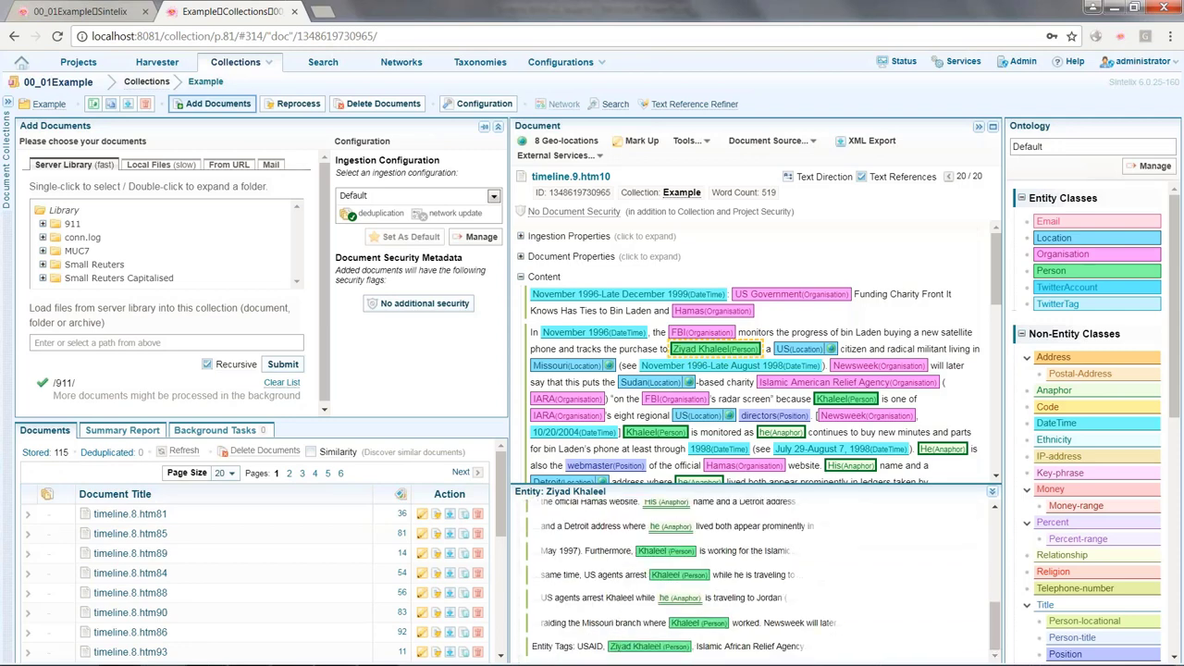
click(775, 442)
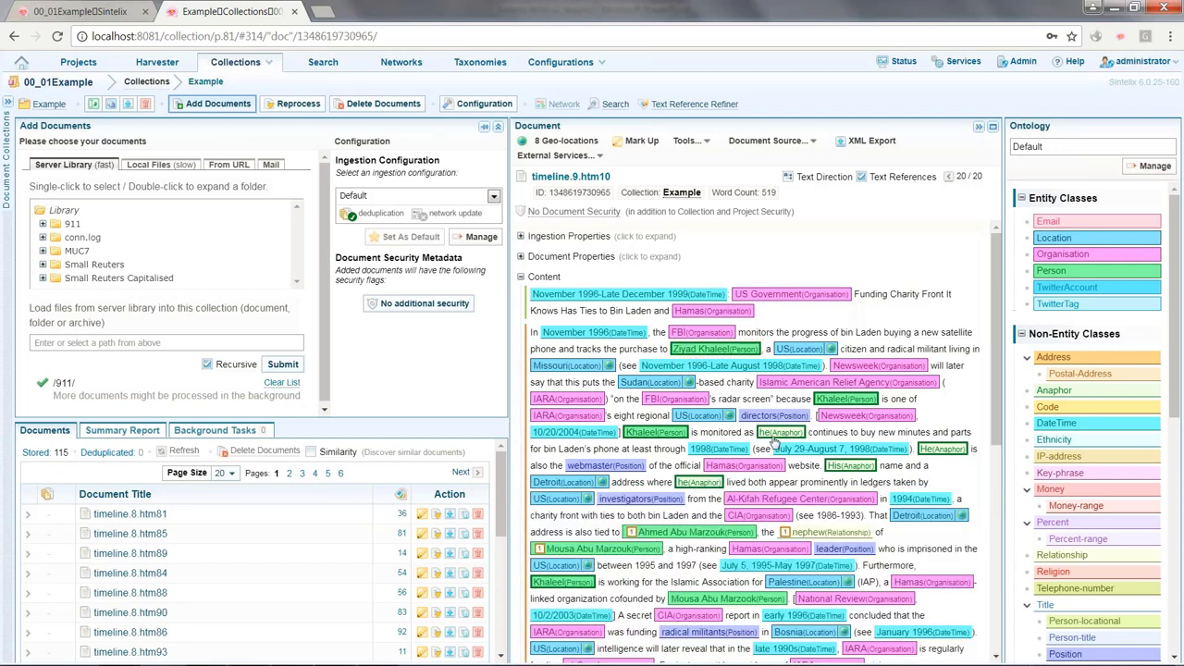
Inspect the relationship details of the person mentioned right after "nephew" and read through the rest of the marked-up document.
scroll(776, 444, down, 1)
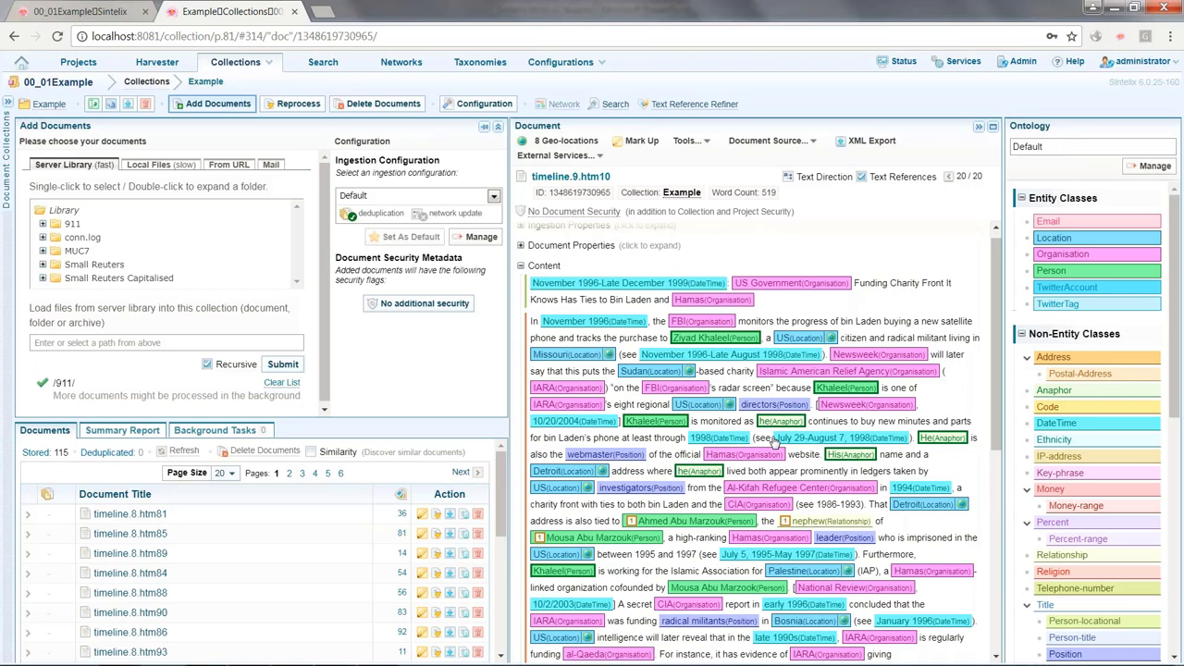
scroll(775, 442, down, 3)
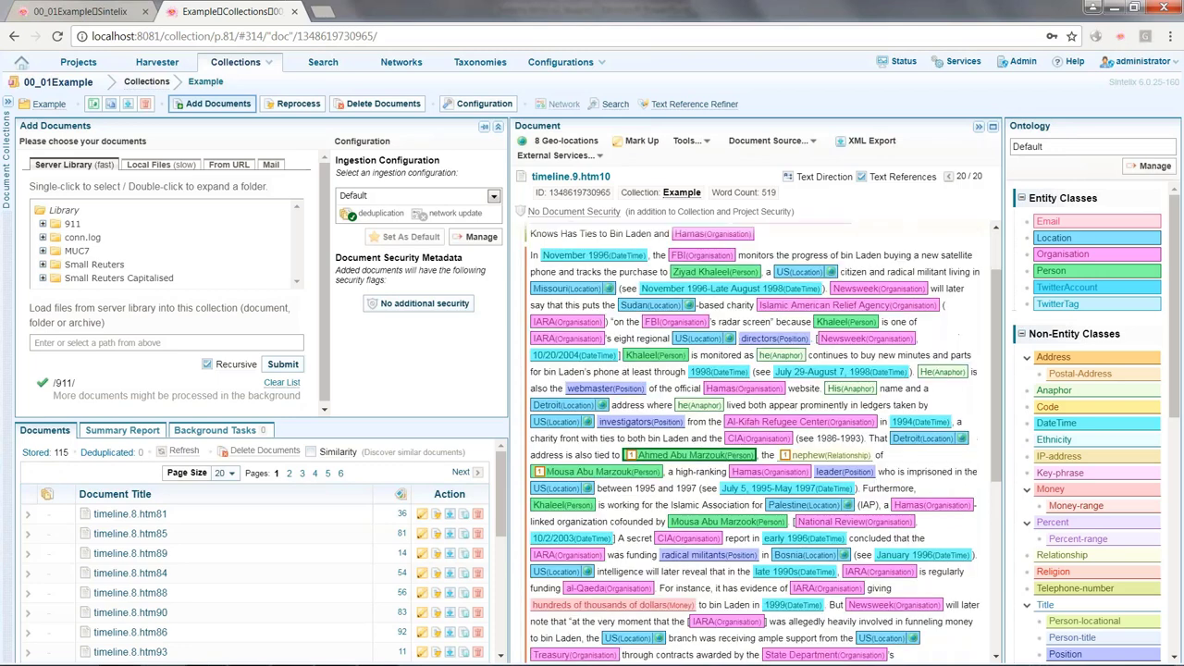
click(608, 473)
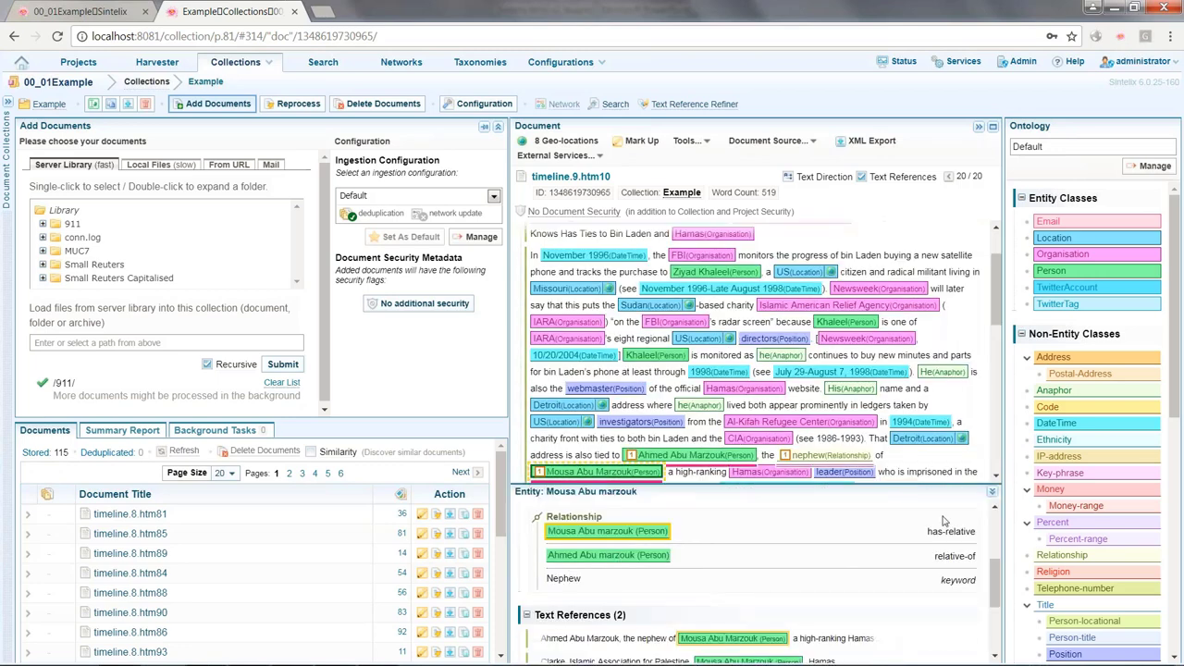
click(992, 492)
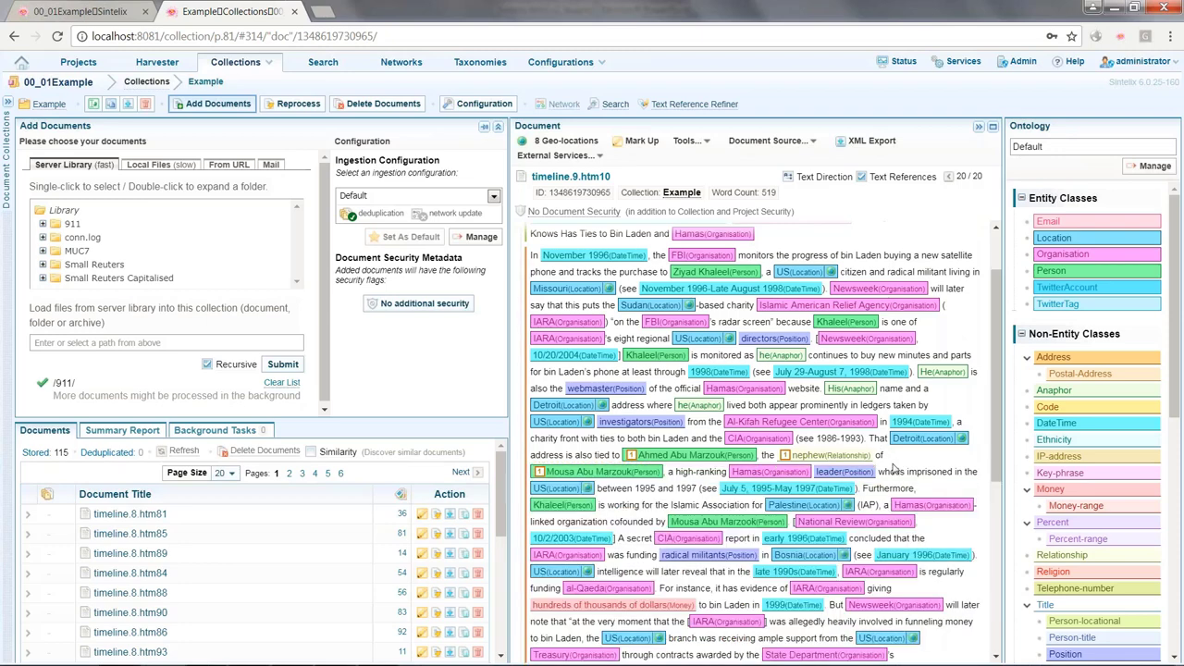
scroll(893, 470, down, 1)
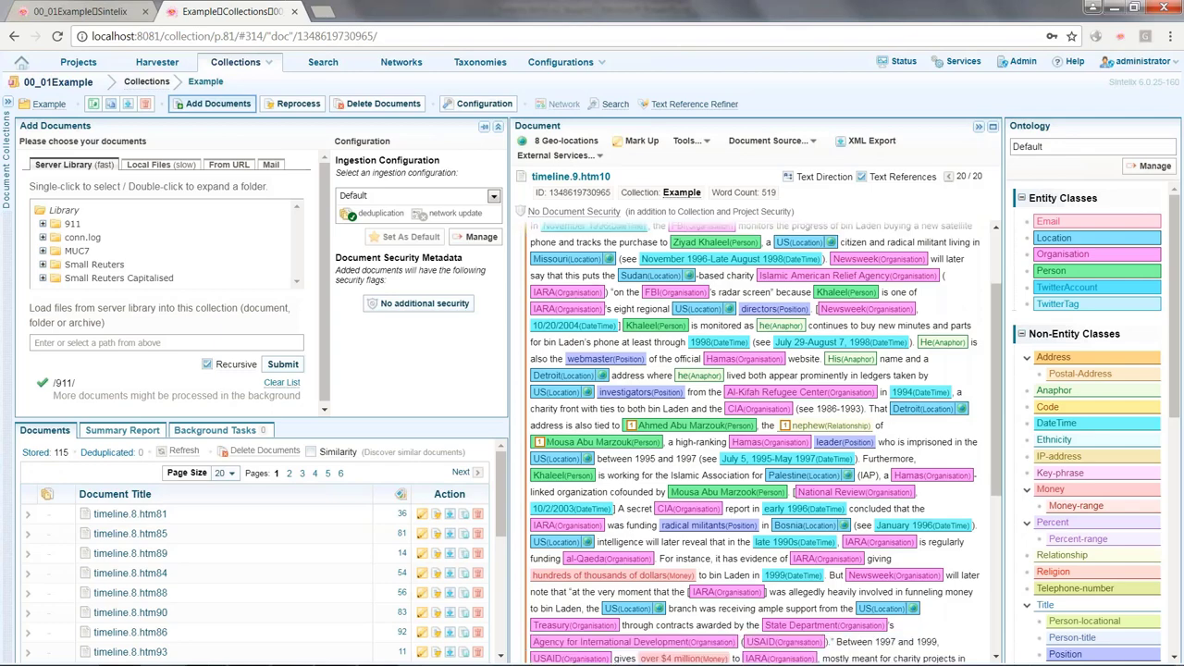
scroll(900, 457, down, 2)
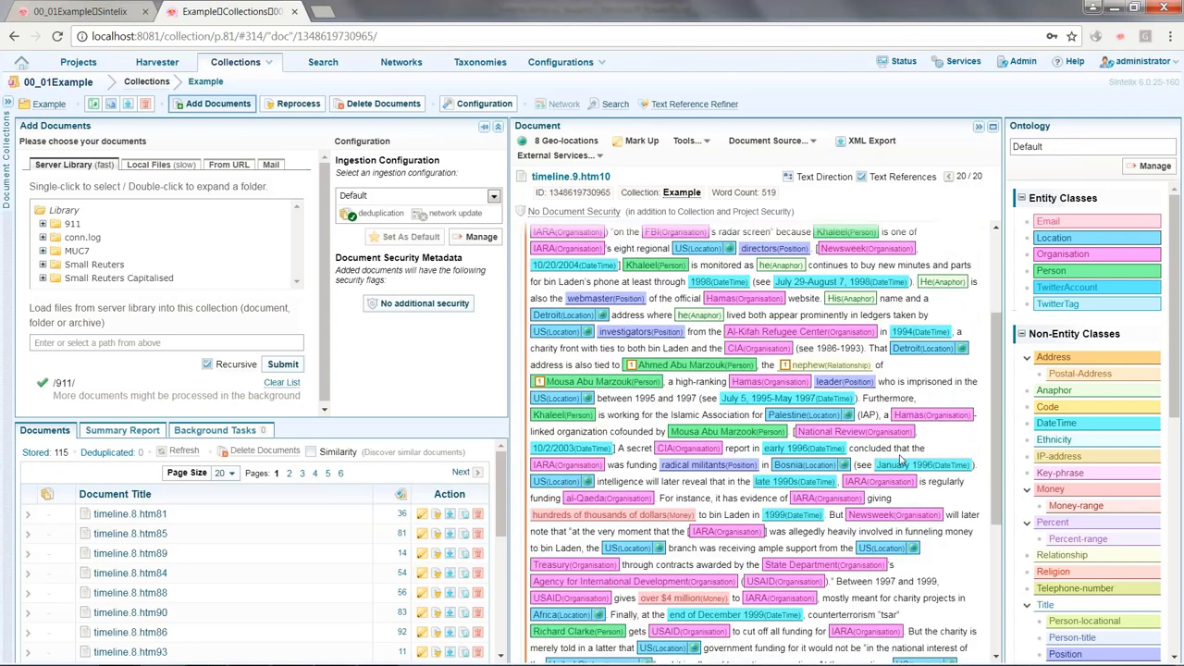
scroll(901, 457, down, 5)
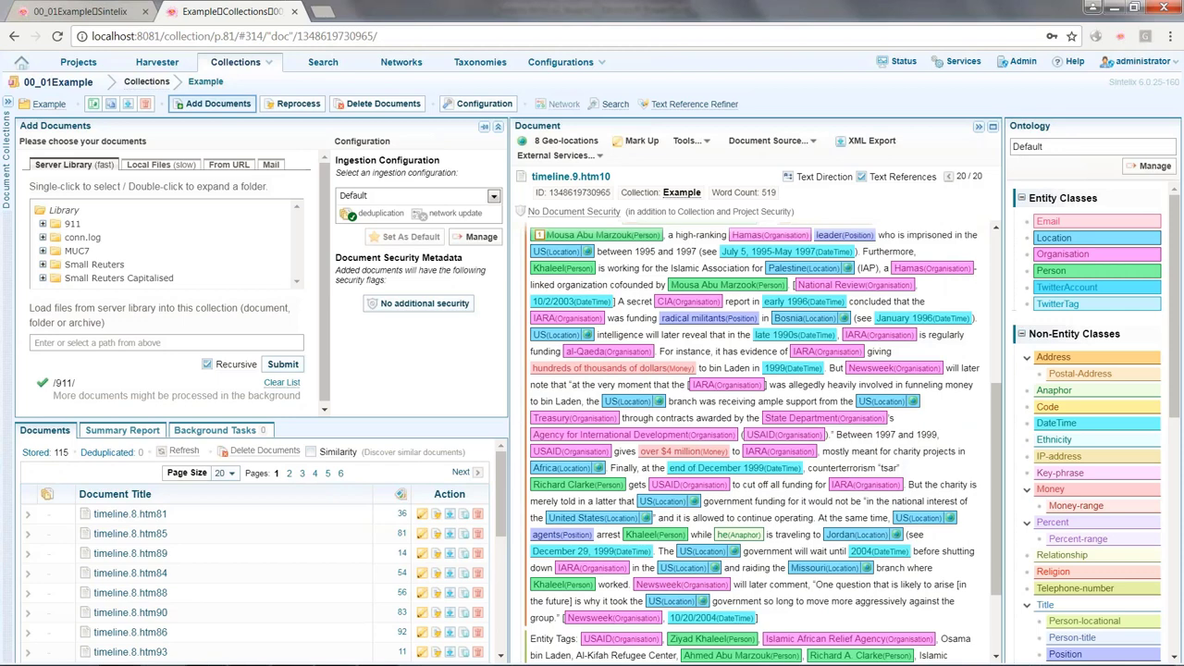
scroll(896, 470, down, 4)
scroll(896, 469, up, 15)
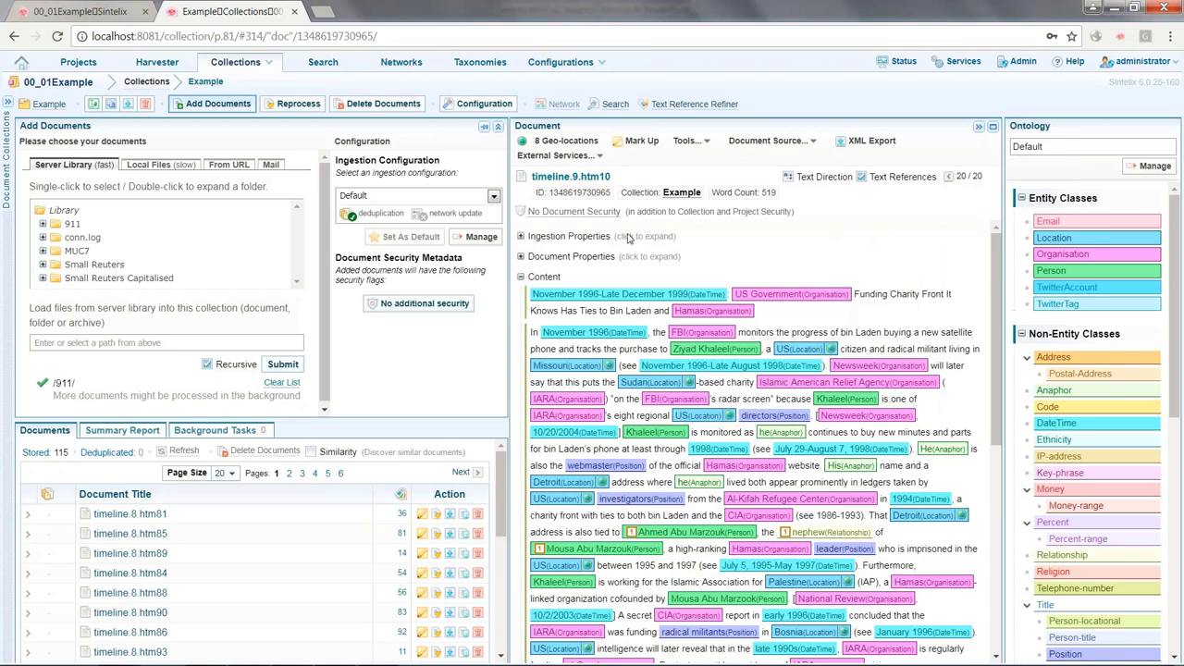
Show the document's geo-locations on the map and select the Palestine marker to locate its mentions in the text.
click(558, 155)
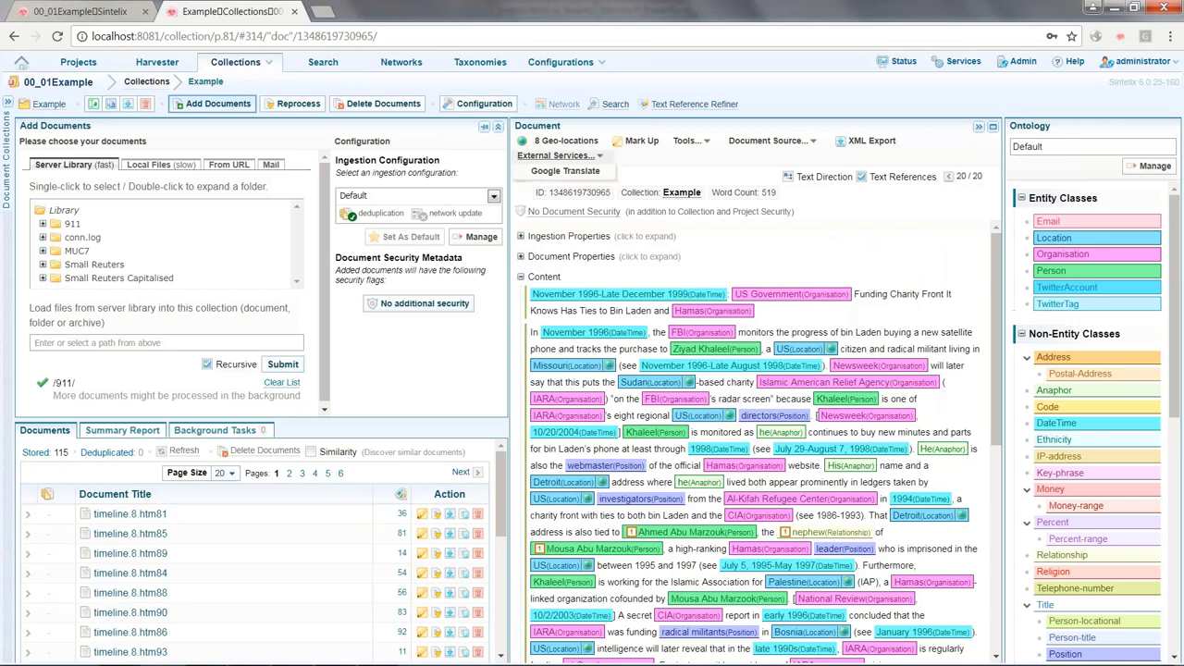
click(562, 143)
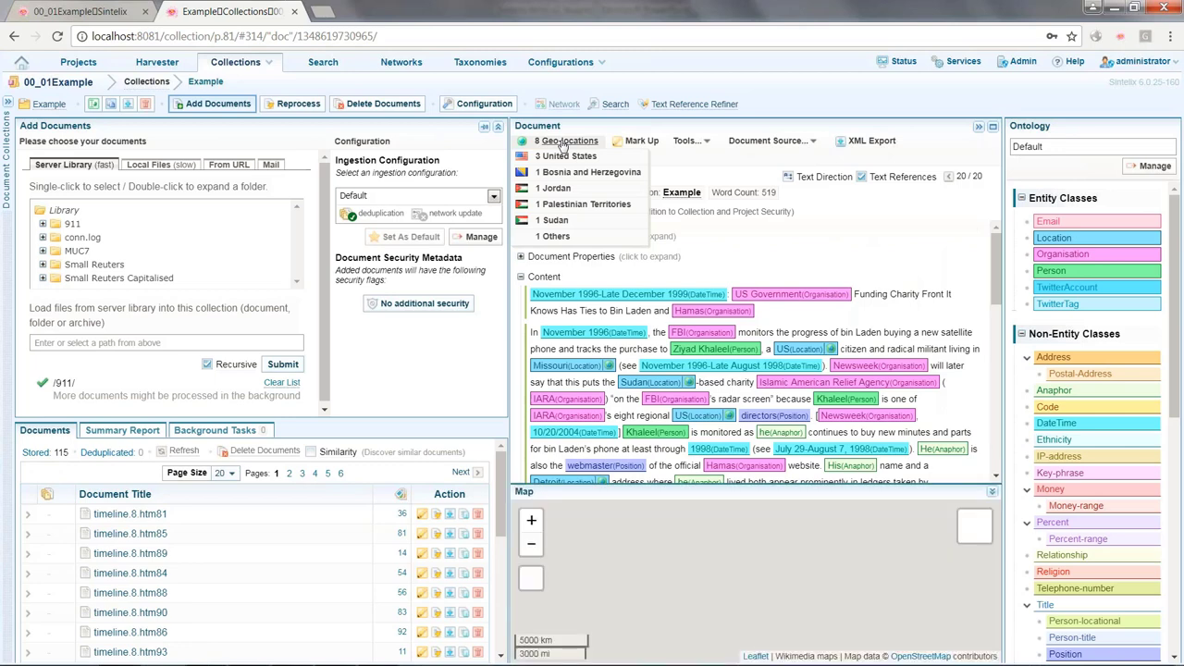
click(562, 143)
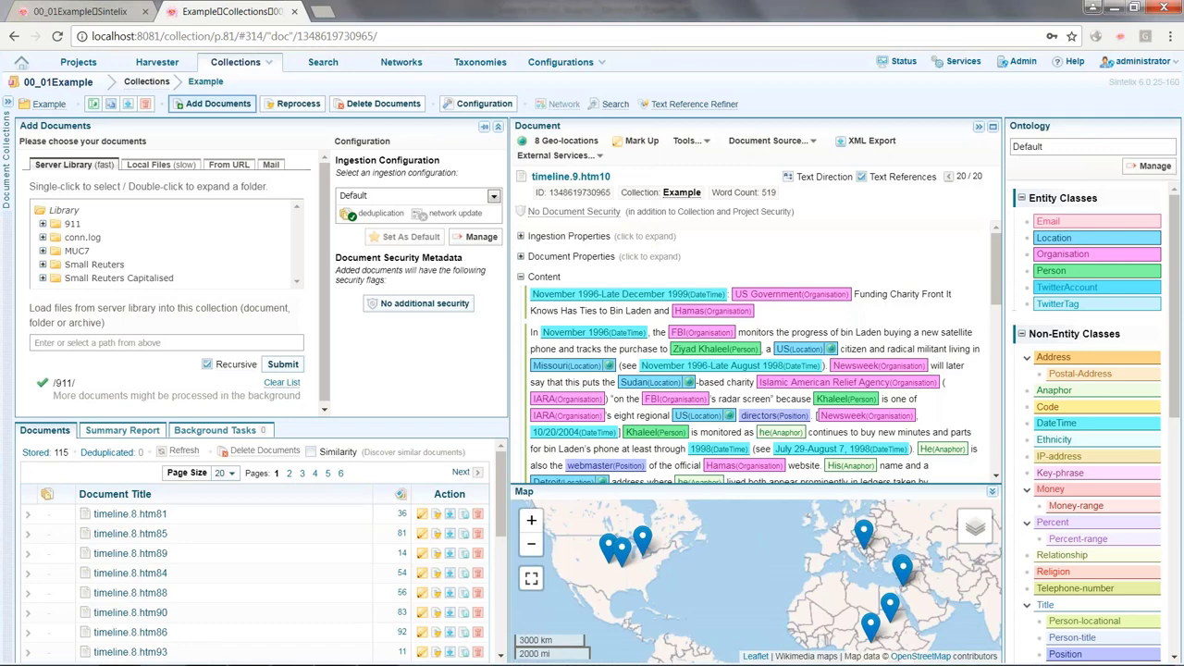
scroll(903, 584, up, 3)
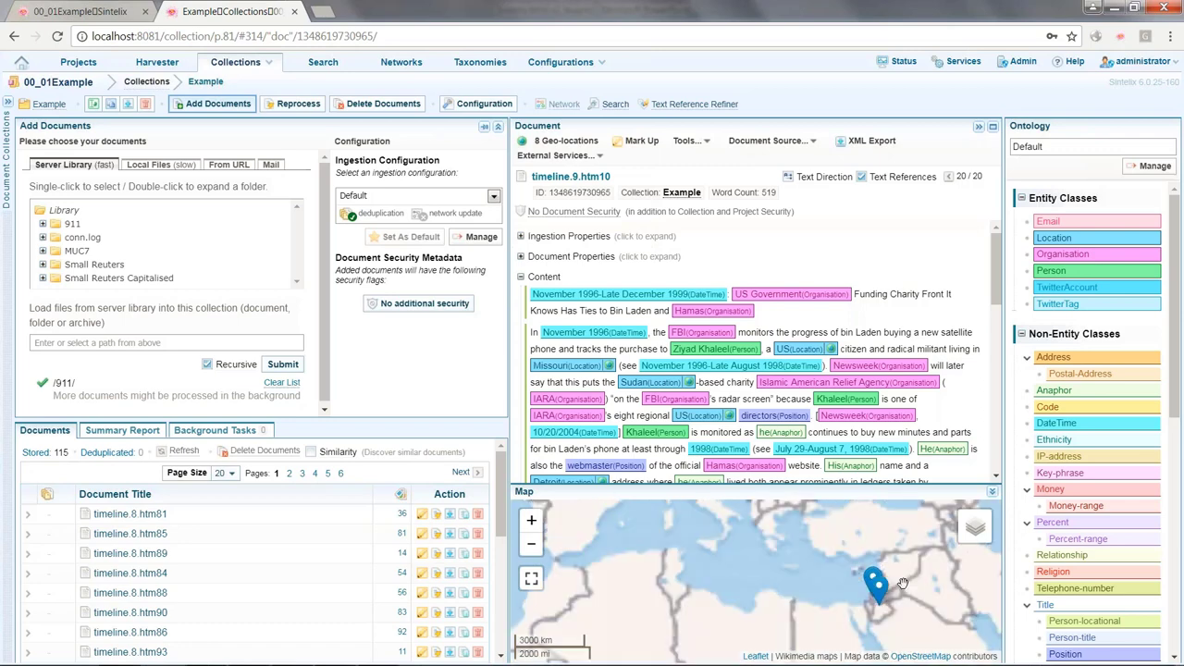
click(874, 583)
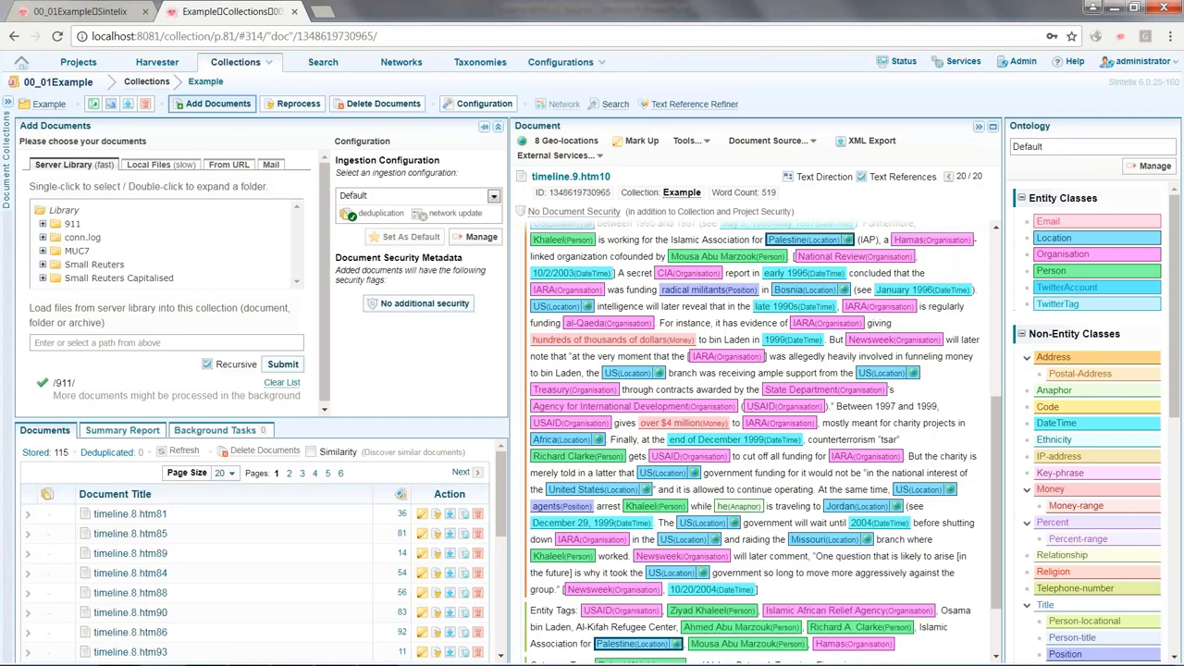
Examine the document properties of timeline.9.htm10 and collapse them again.
scroll(755, 443, up, 3)
scroll(521, 262, up, 3)
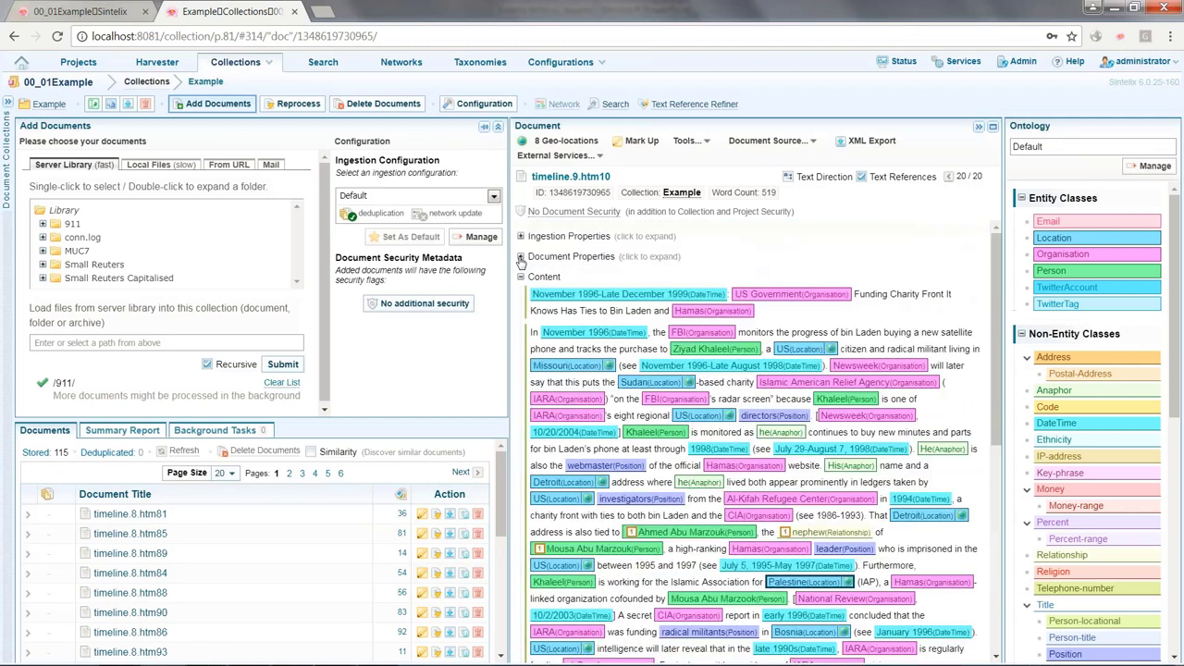
click(520, 258)
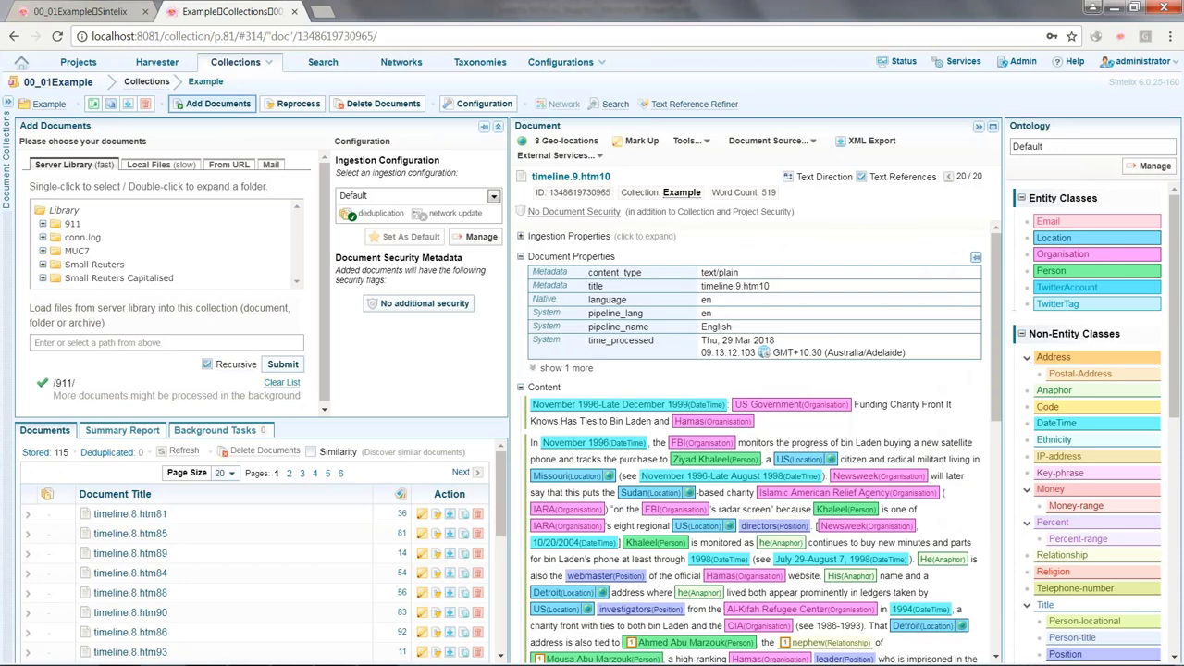
click(521, 257)
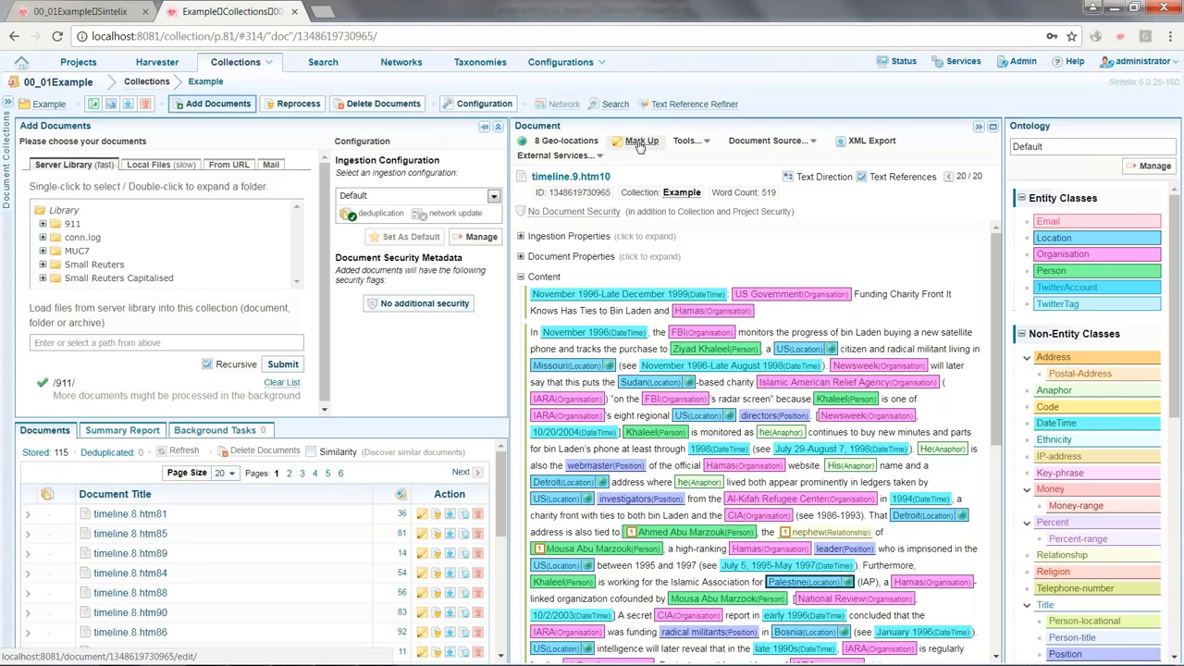
List the document's entities by class and expand the Person class to review its members.
click(686, 141)
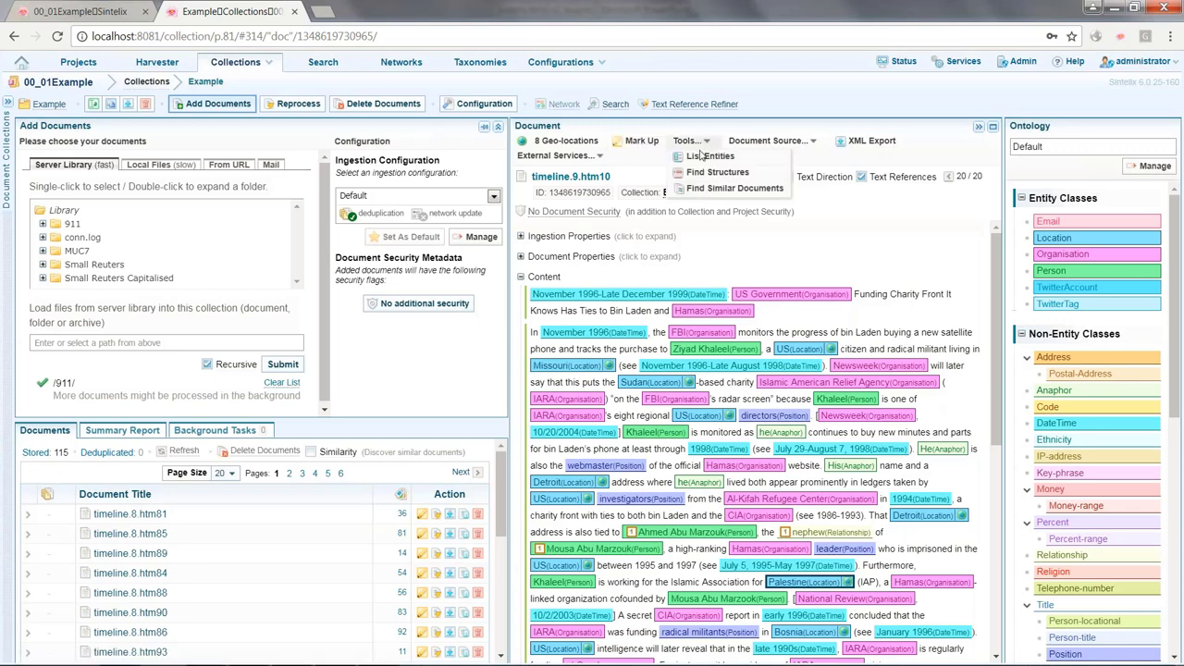
click(710, 156)
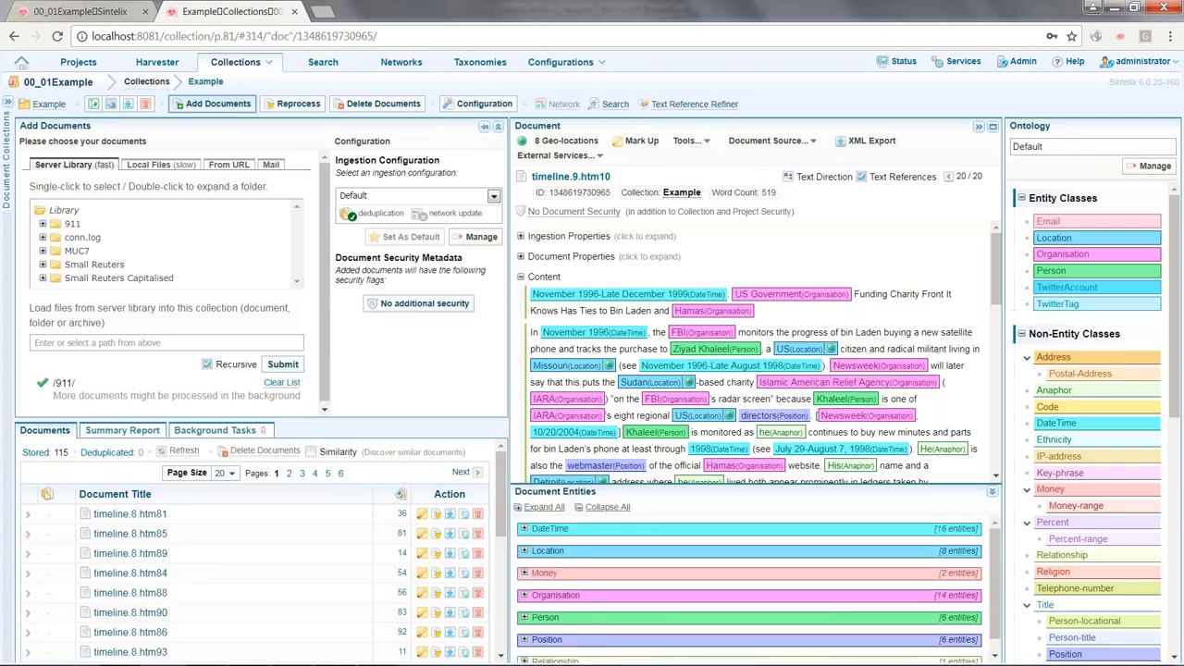
click(525, 618)
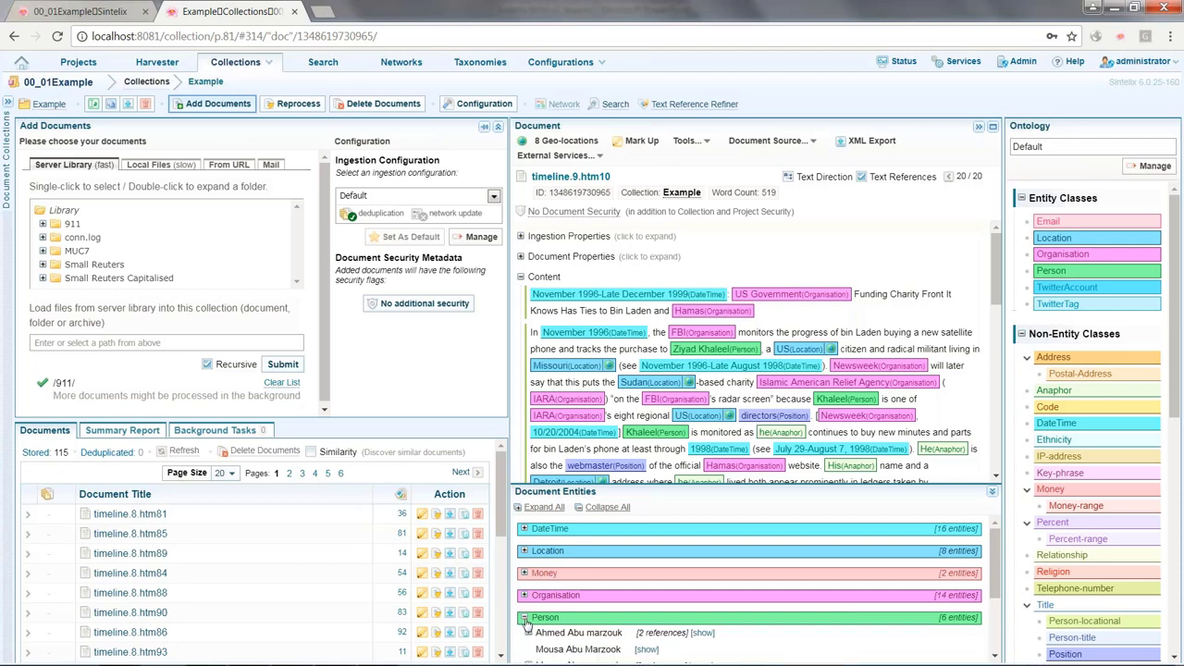
scroll(564, 600, down, 2)
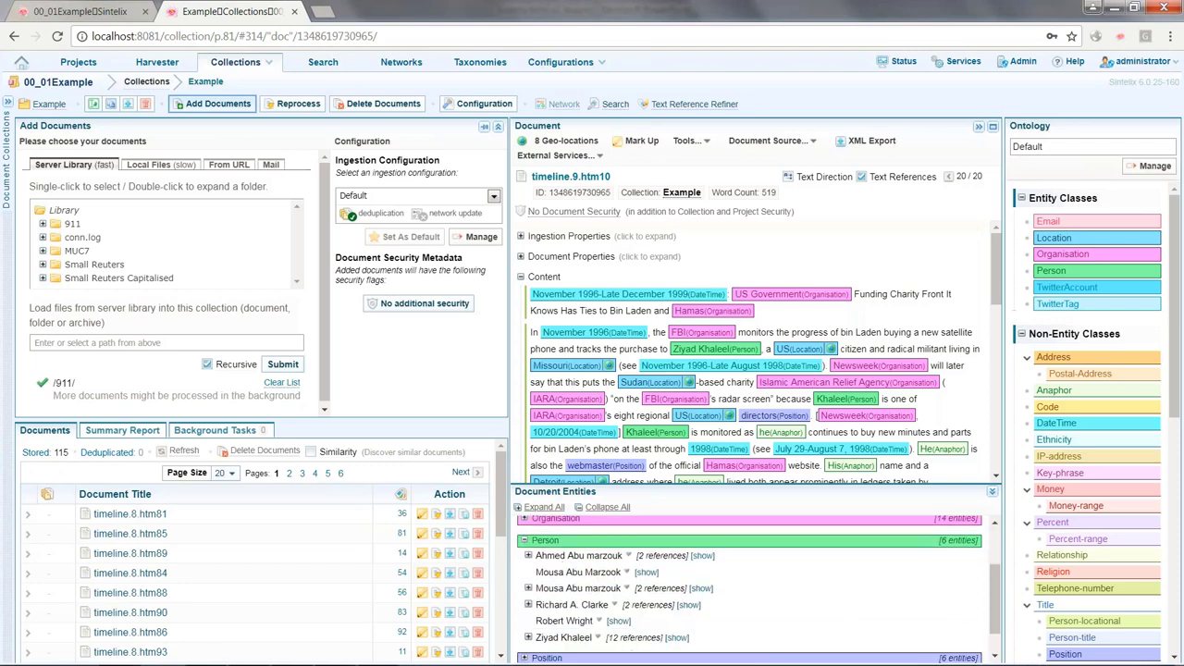
Collapse the Person class, close the document entities list and view the document source options.
click(525, 543)
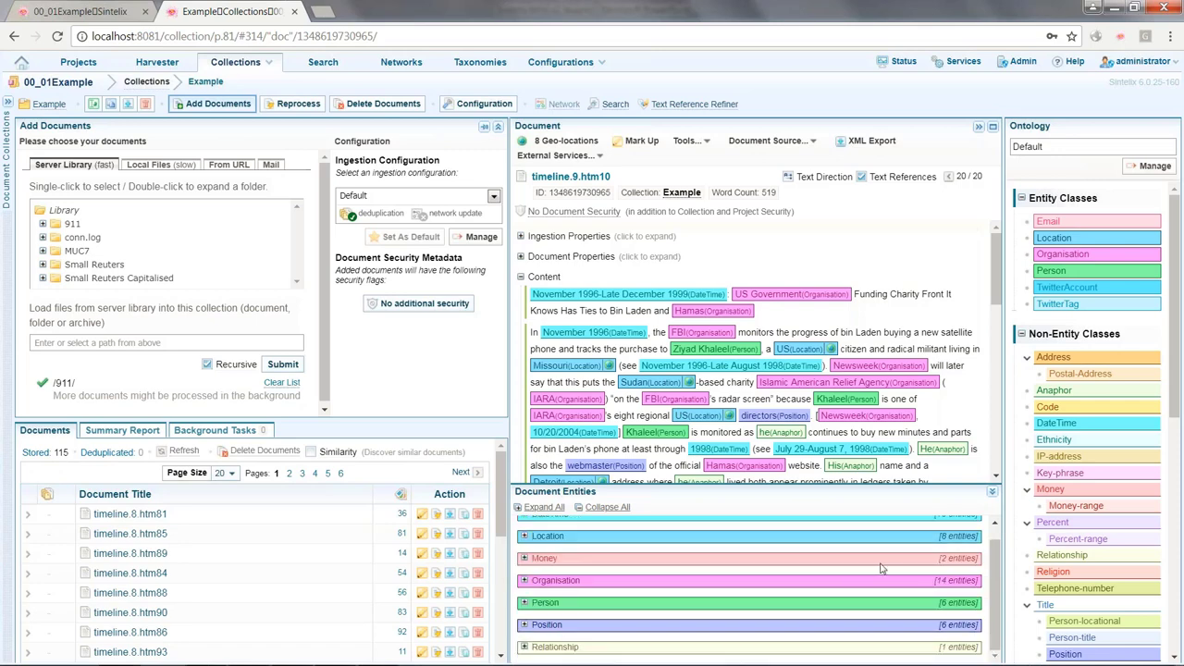
click(992, 491)
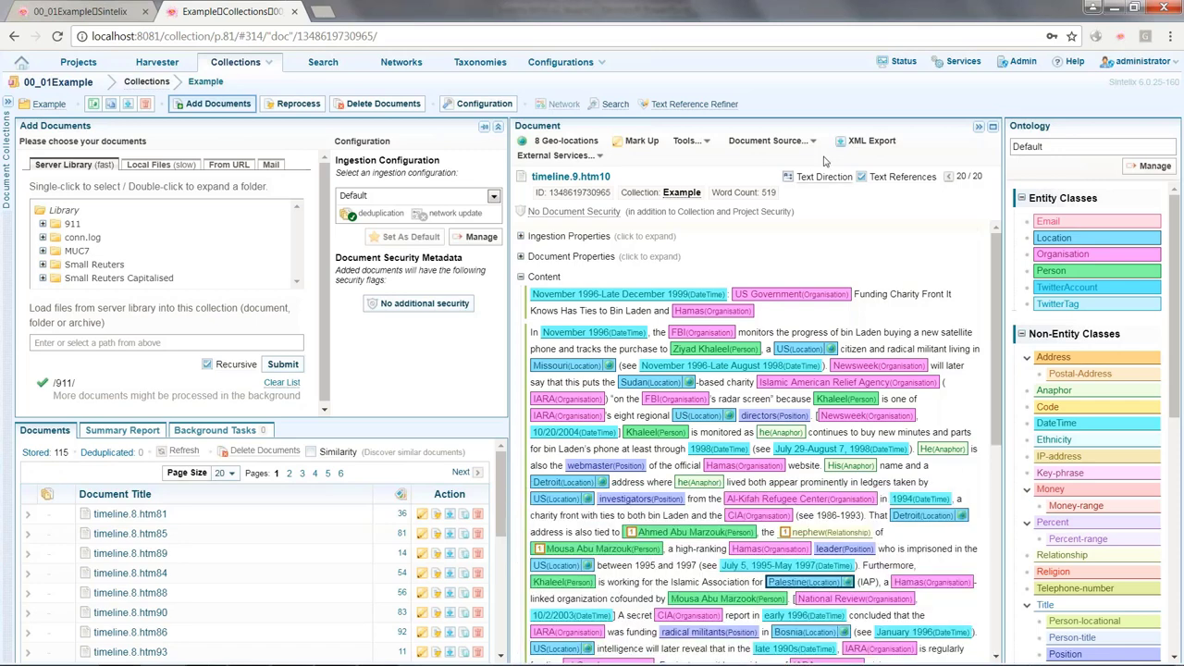
click(768, 141)
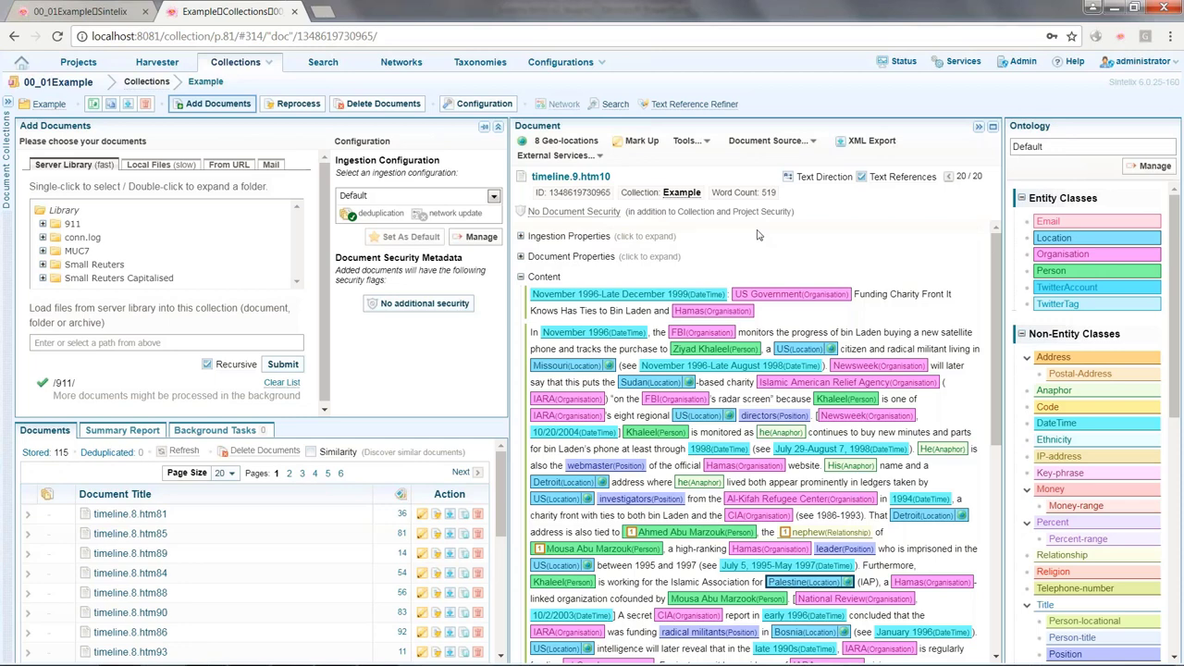
Create a network from the Example collection with the Default configuration and cluster generation enabled.
click(382, 62)
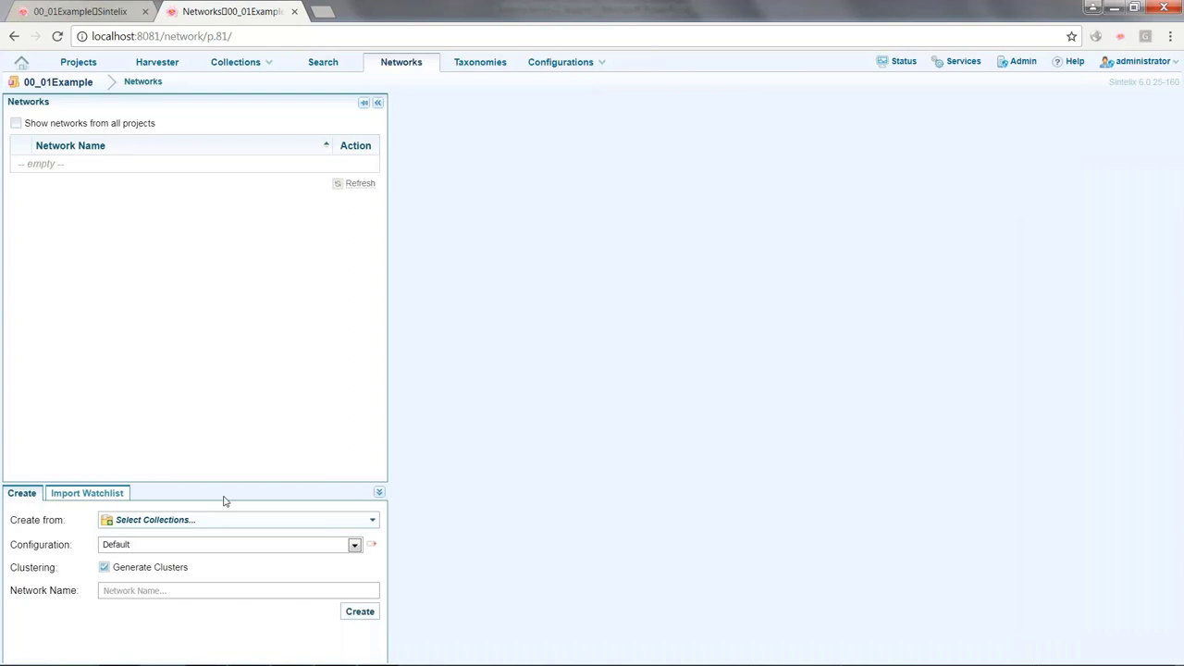
click(205, 520)
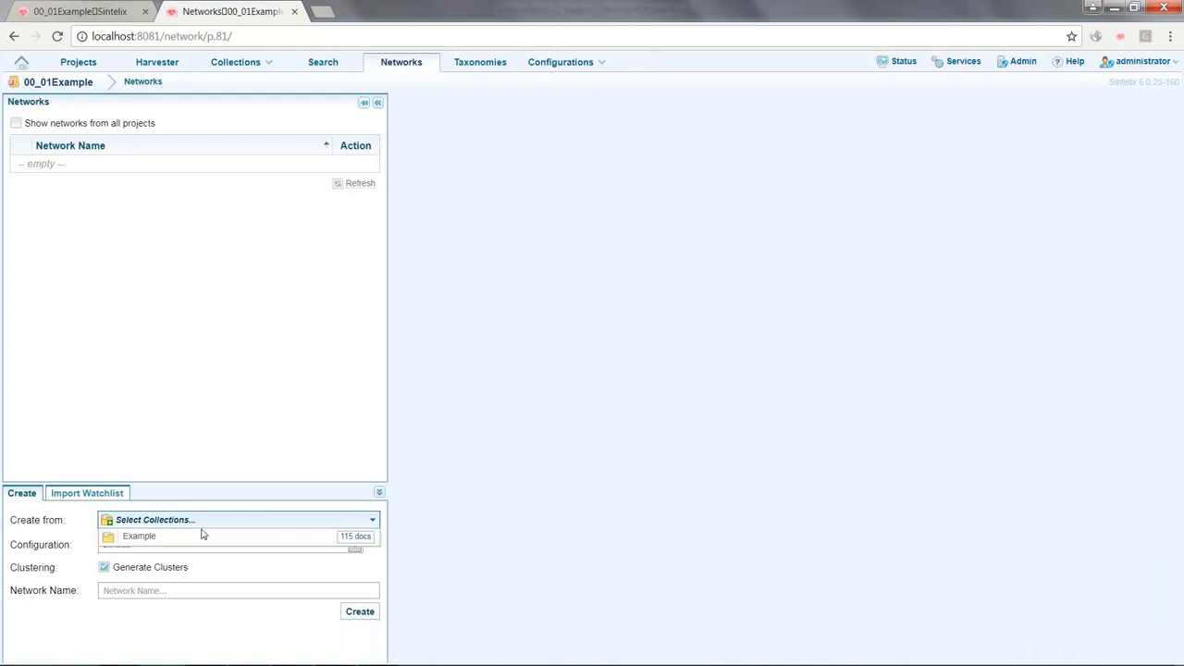
click(204, 537)
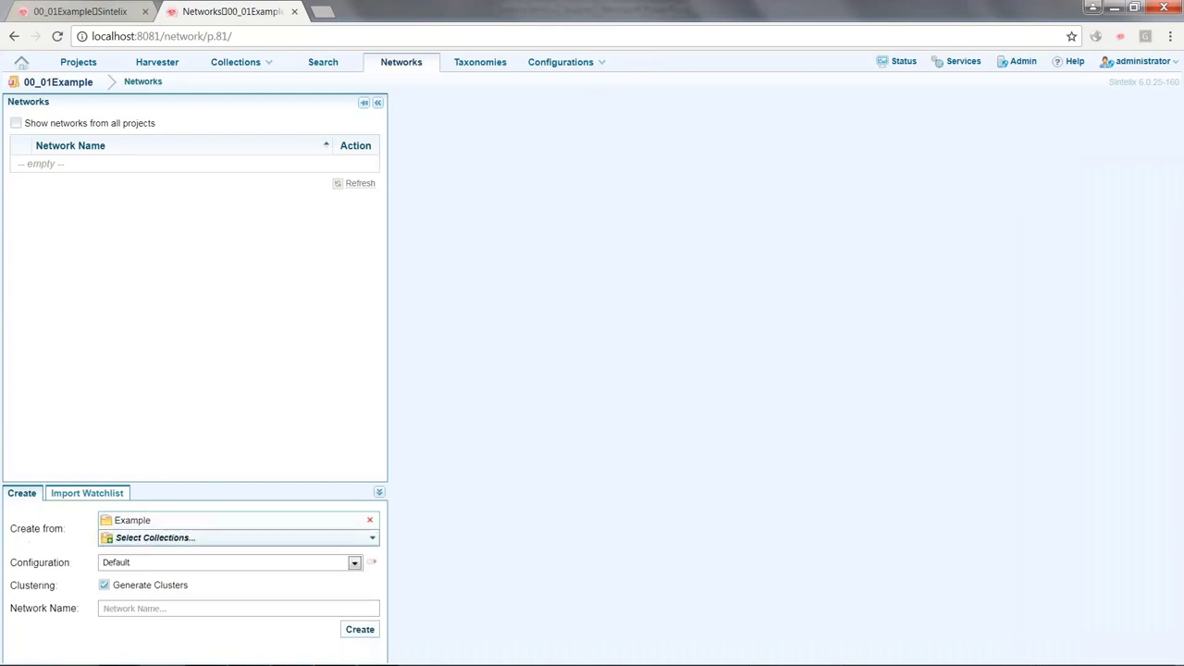
click(367, 629)
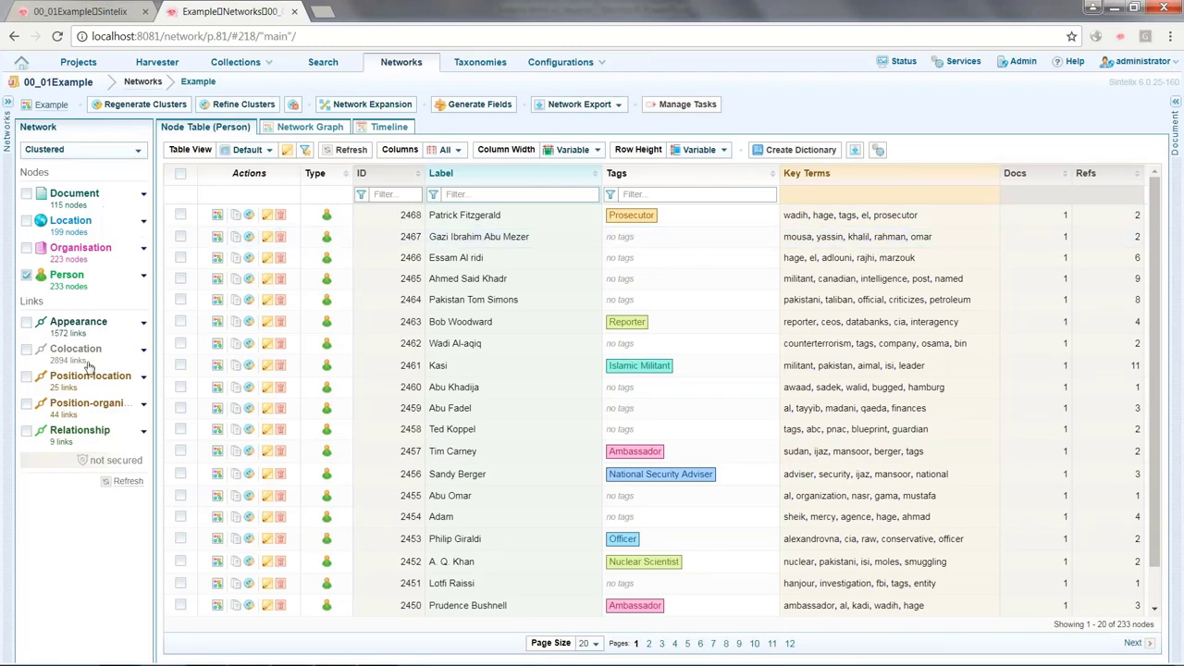
Open the network graph for the person with the most tags and move the London and Scotland Yard nodes outward.
click(767, 181)
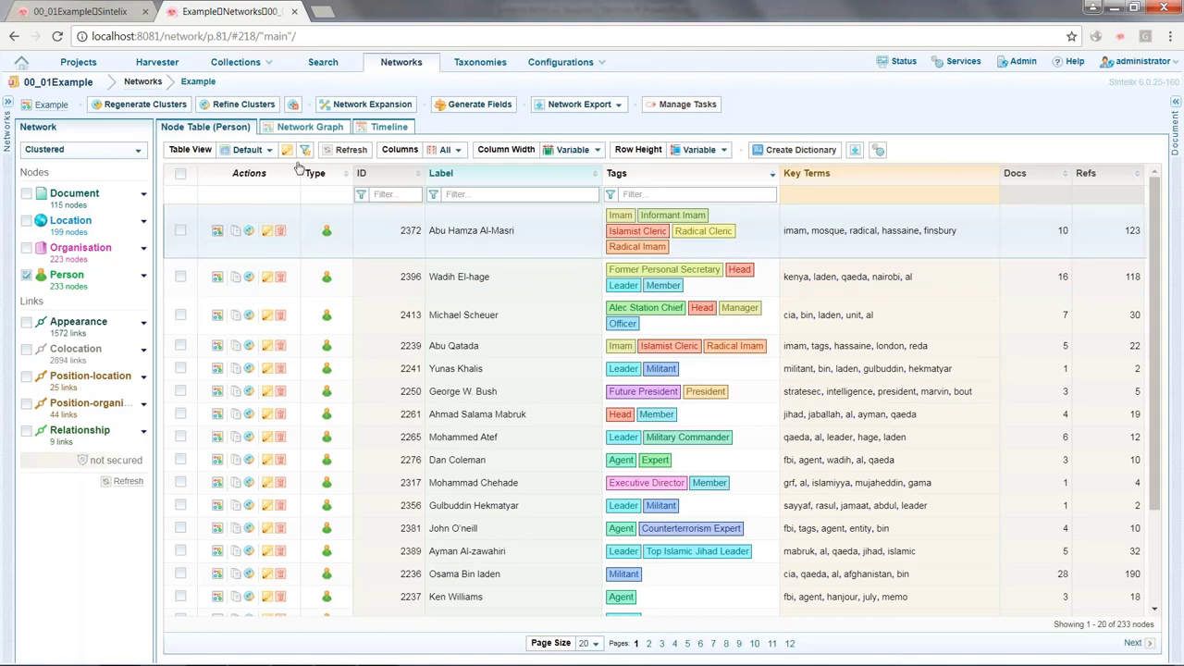
click(310, 126)
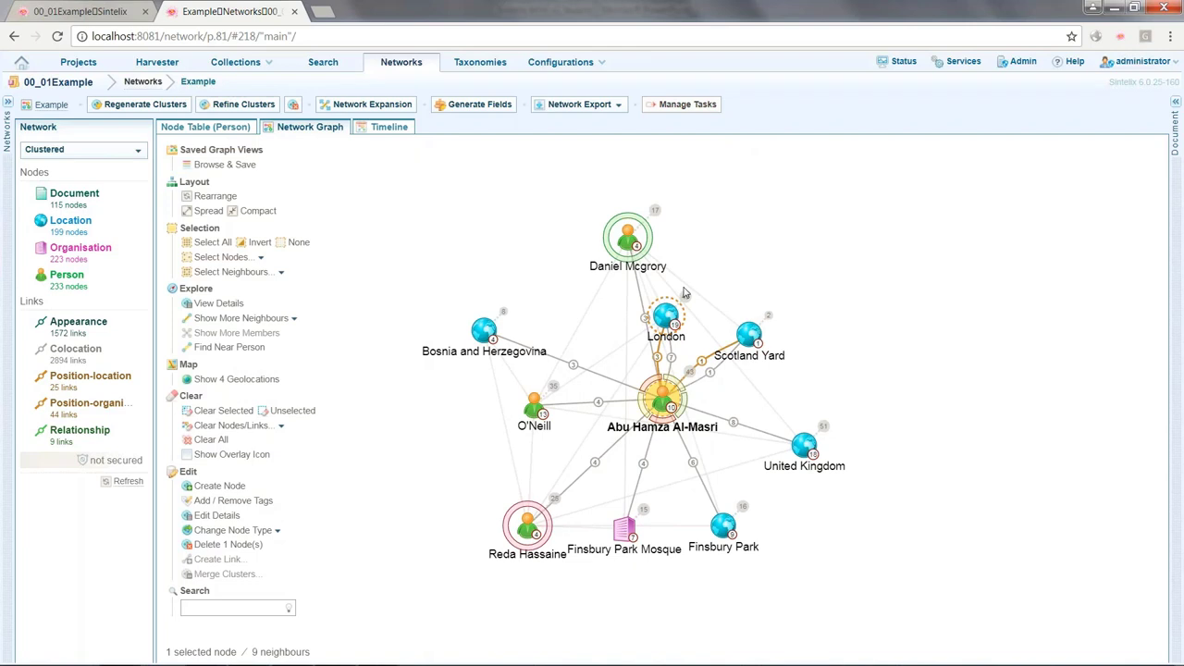
drag(666, 317, 712, 257)
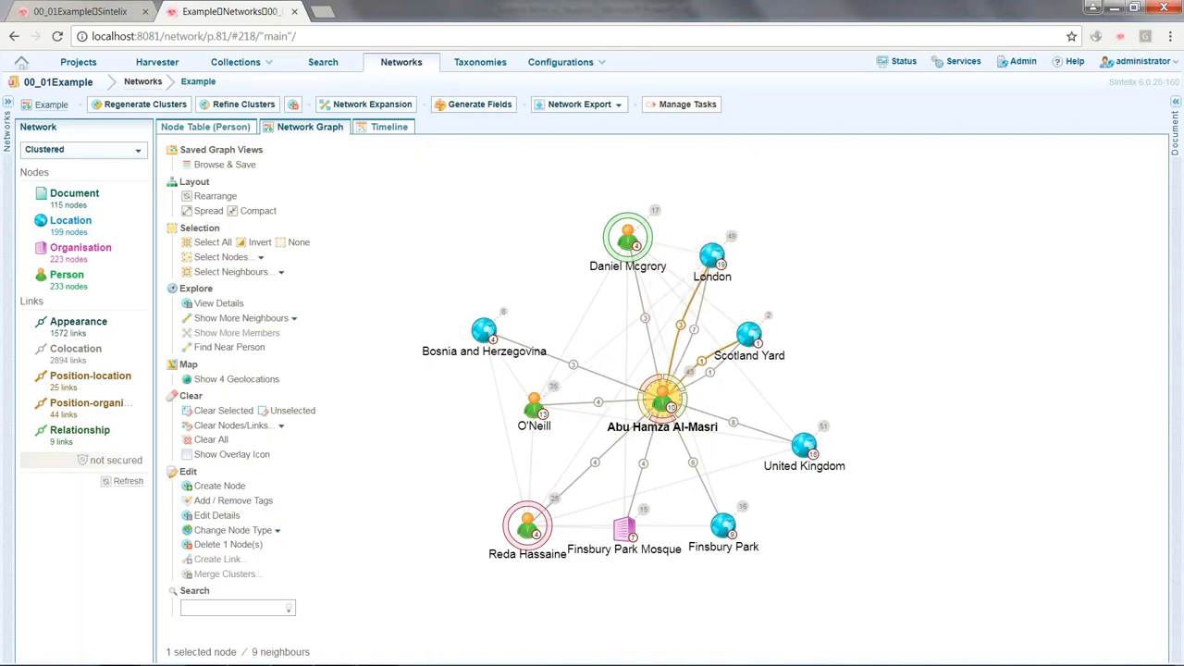
drag(749, 333, 866, 313)
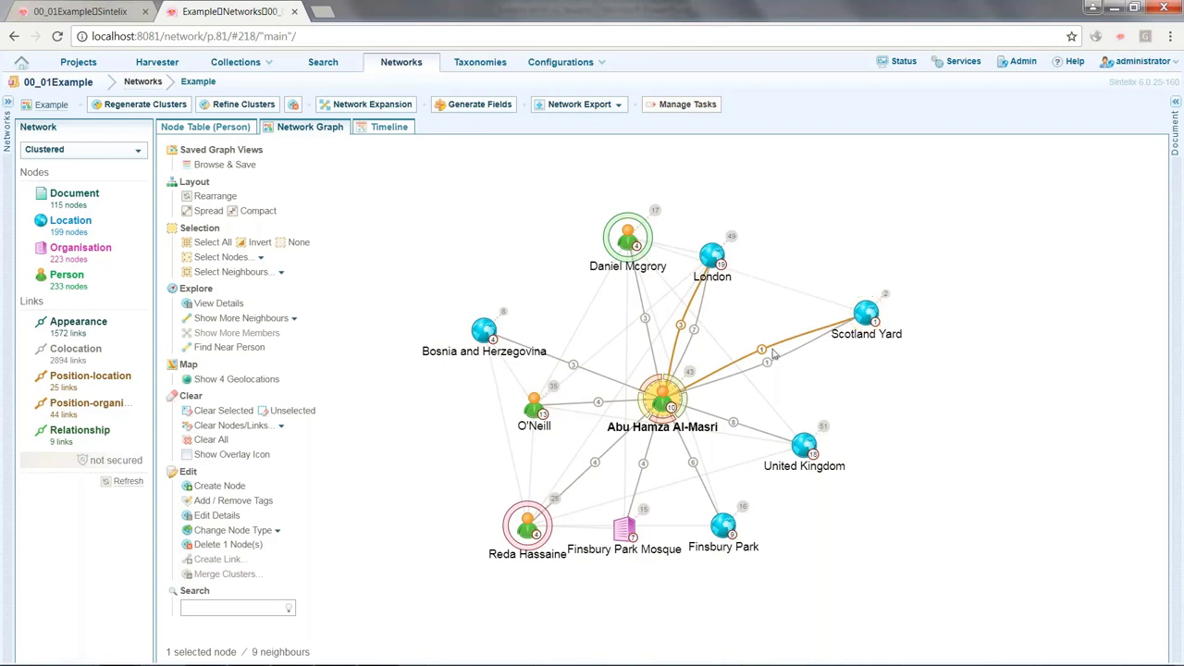
Inspect the source document behind the Informant Imam link to Scotland Yard and close the document view.
mouse_move(763, 352)
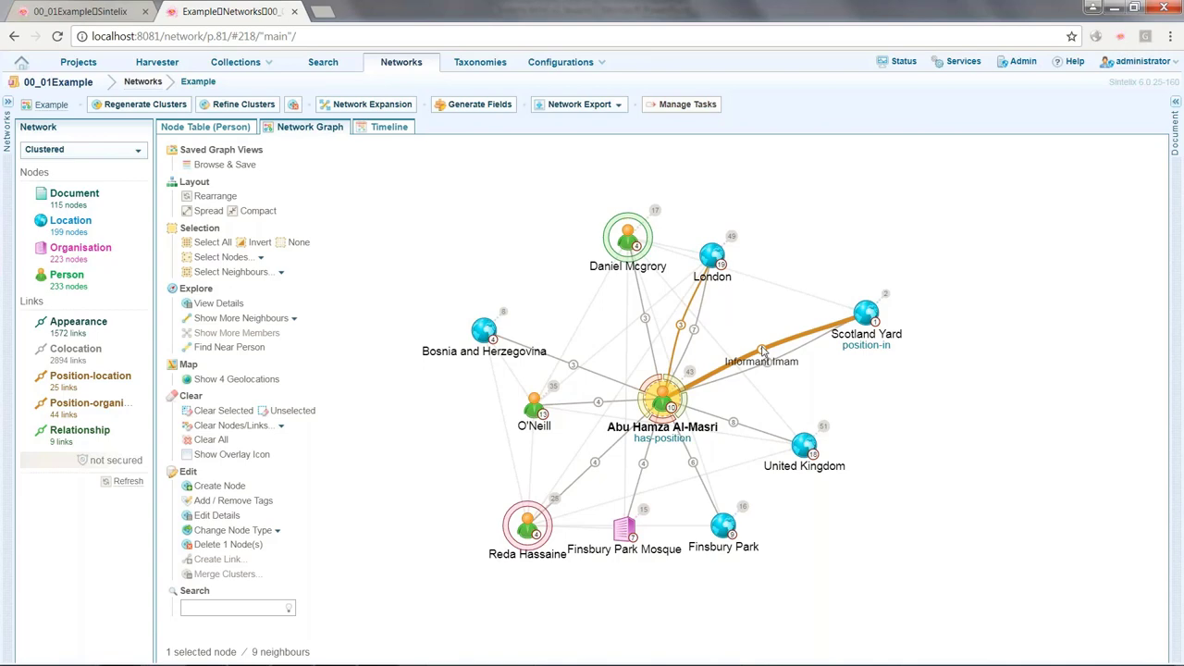
click(763, 351)
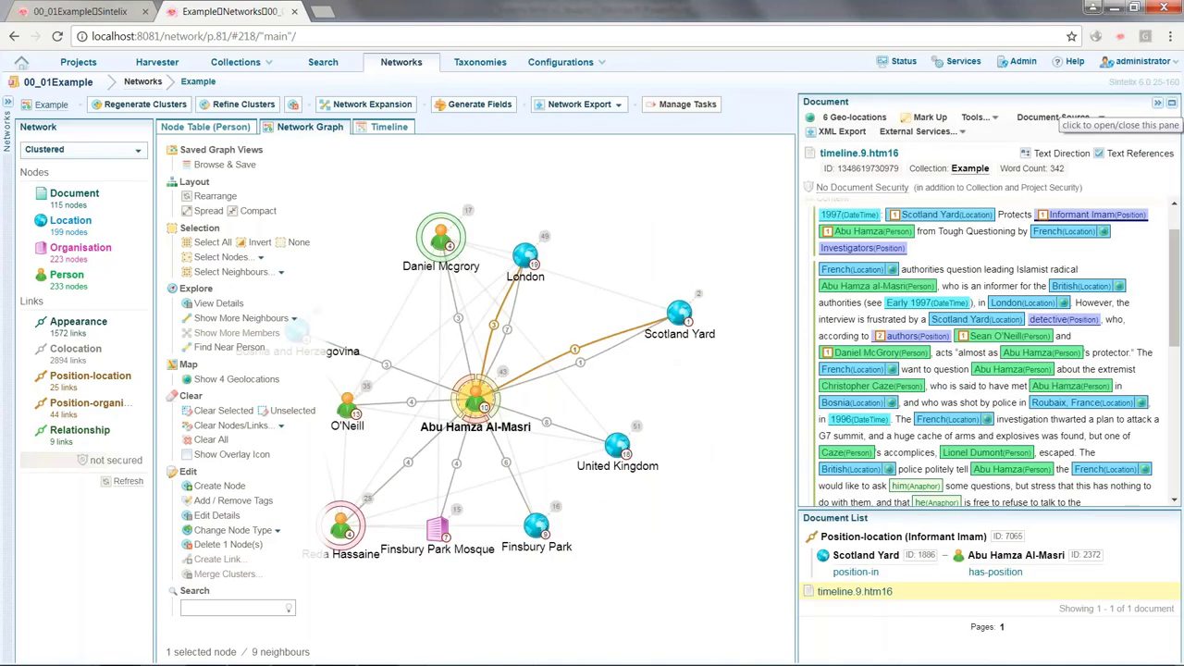
click(1157, 102)
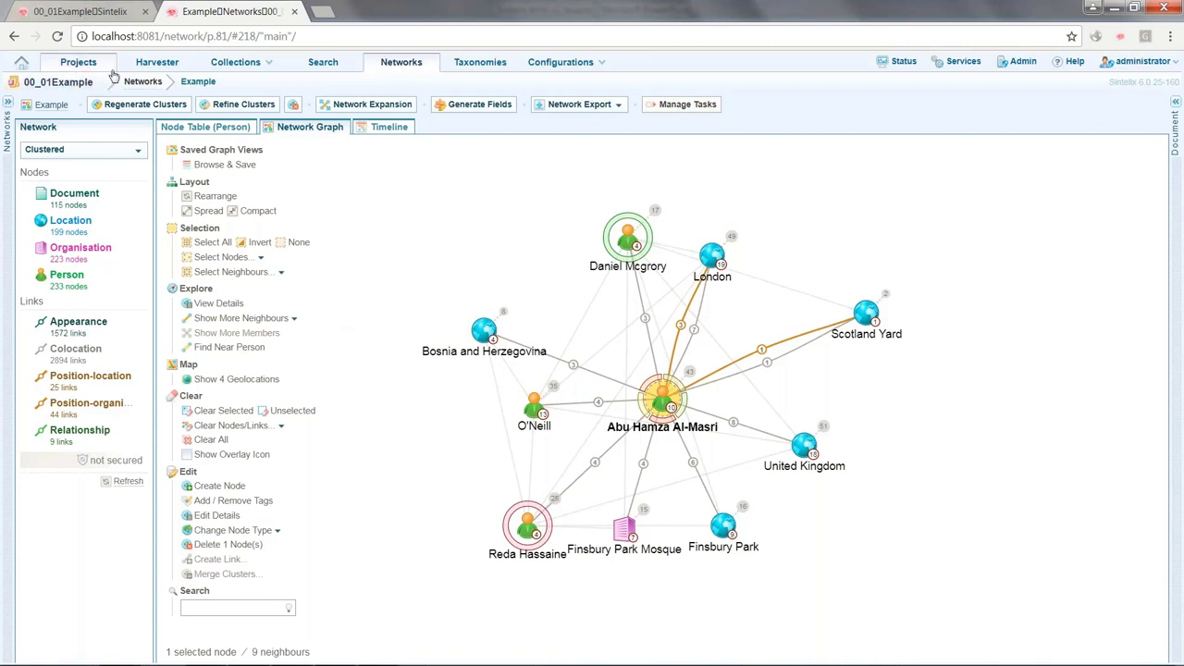
Go to the document search and switch to the project 00_02CONFIG 13 - Document Search v6.0.
click(323, 65)
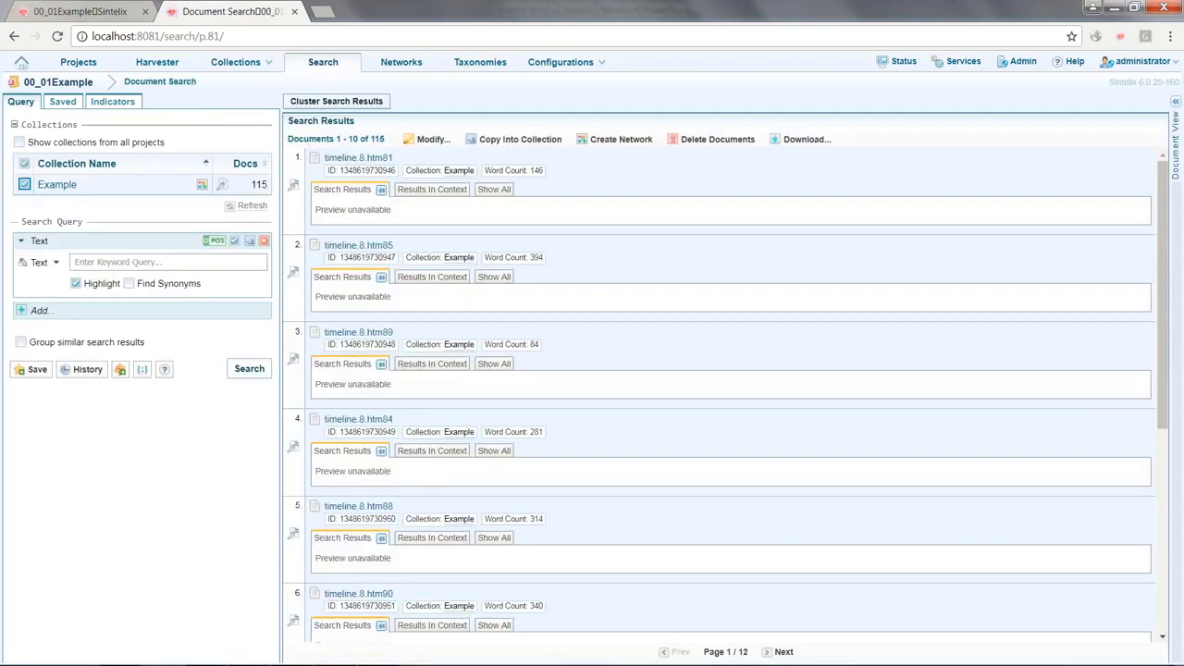
click(61, 83)
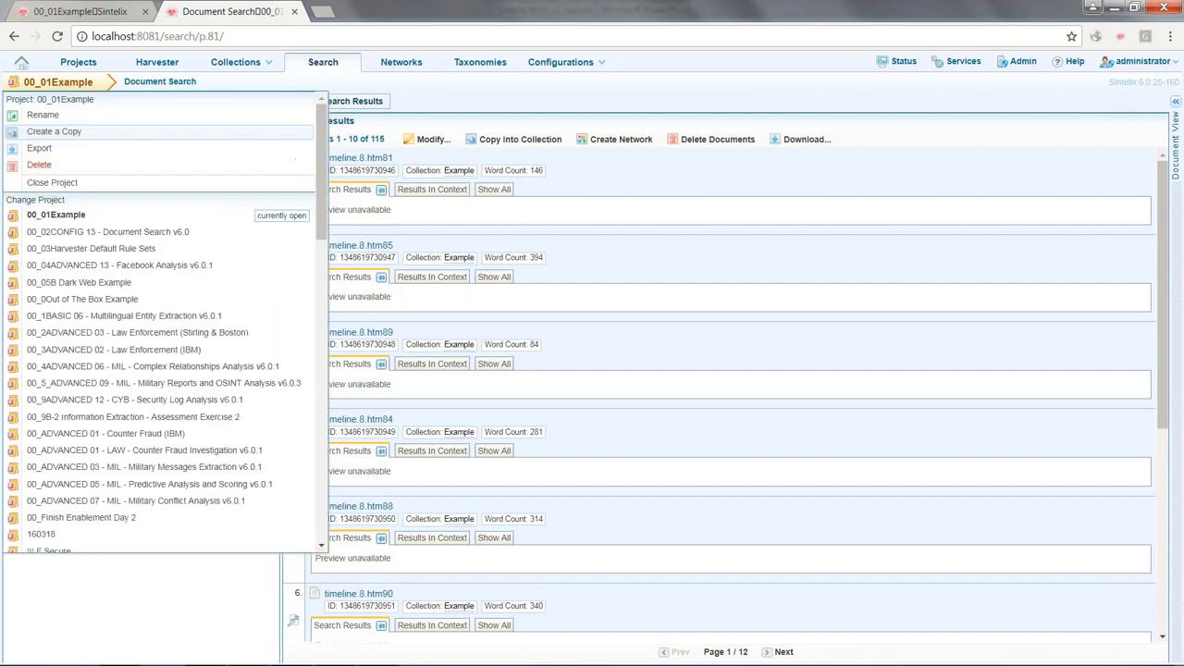
click(119, 233)
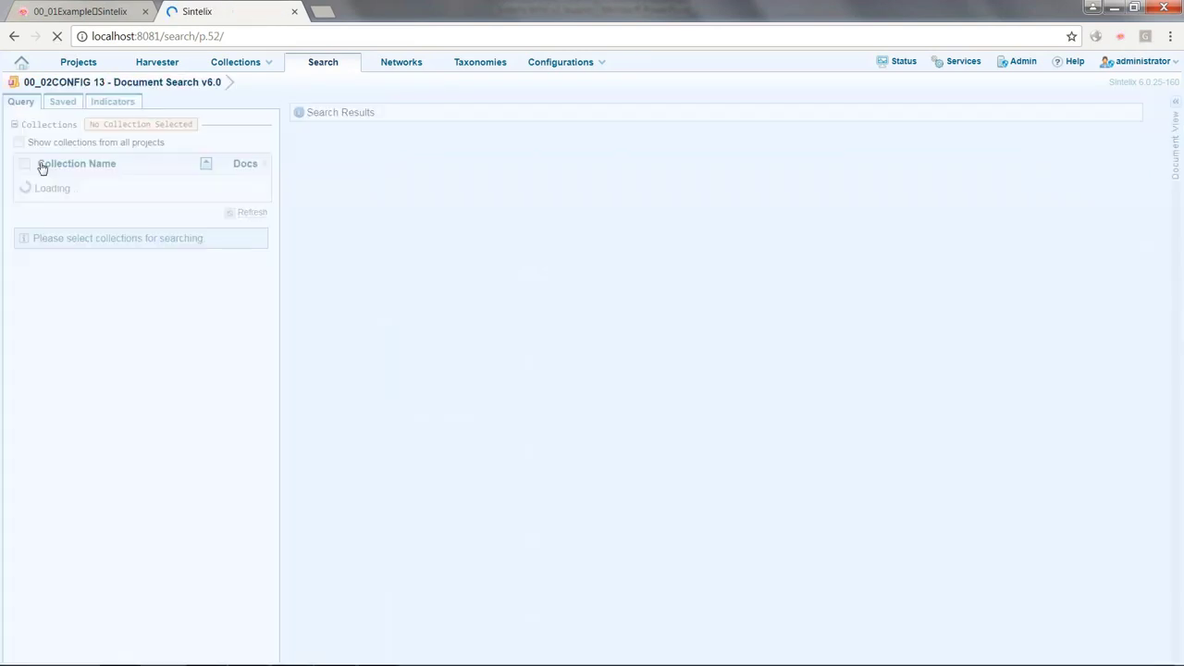
Search the B05 September 11th Attack collection without keywords and filter the clustered results to the Osama bin Laden topic.
click(25, 205)
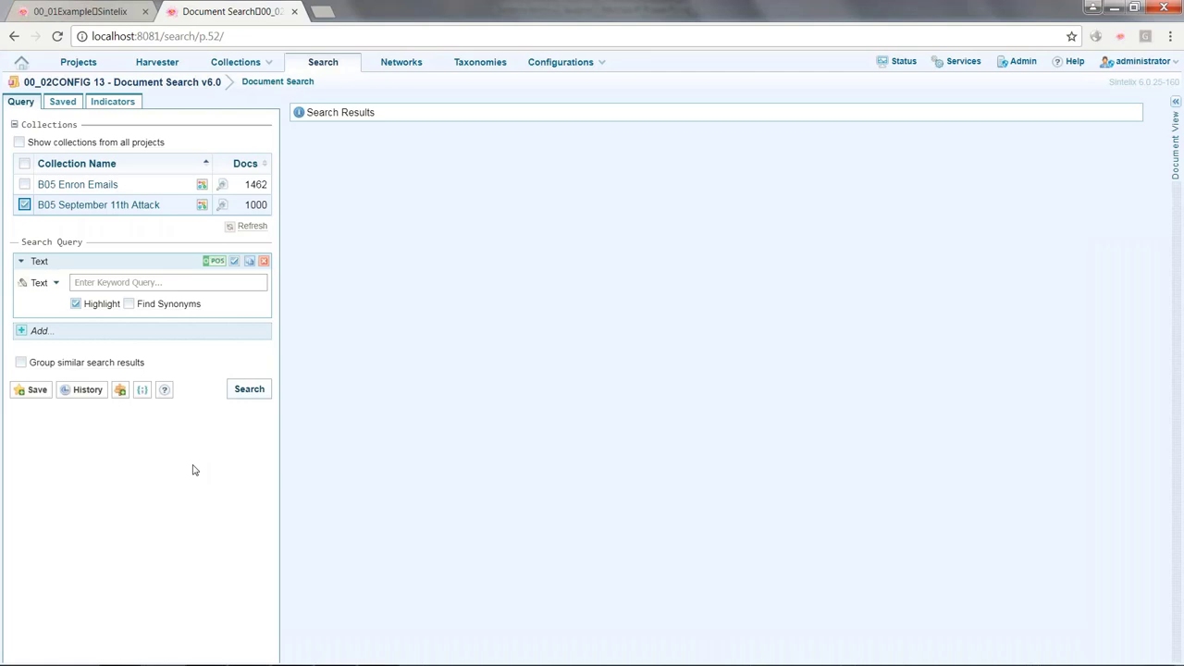
click(252, 389)
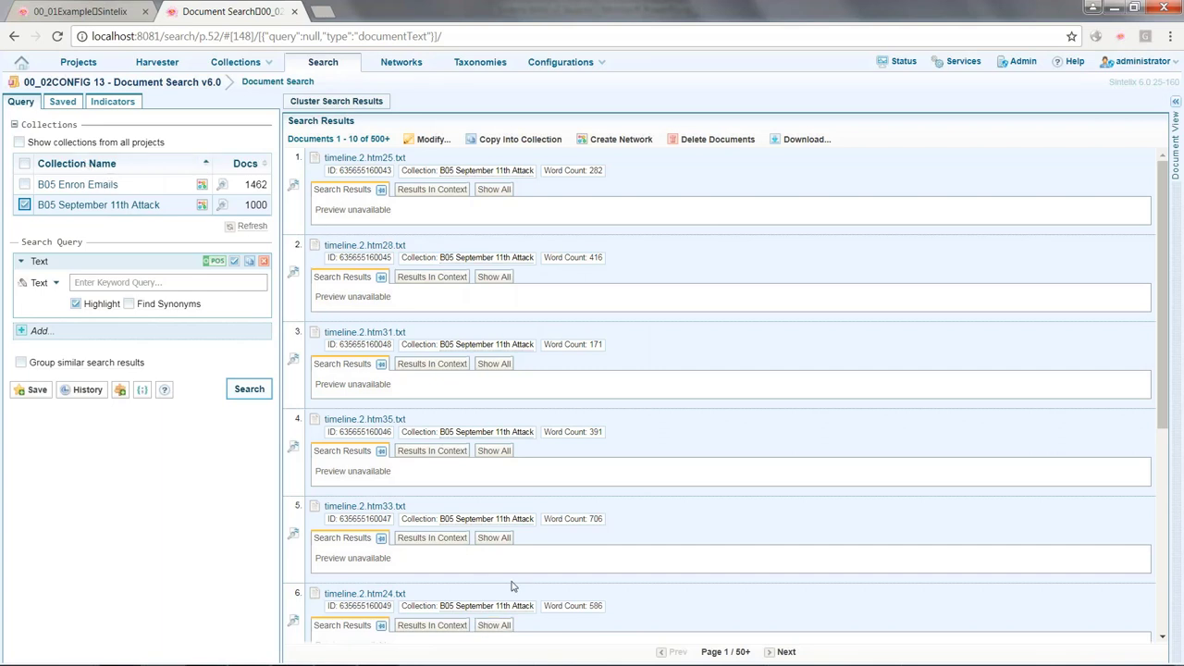
click(340, 103)
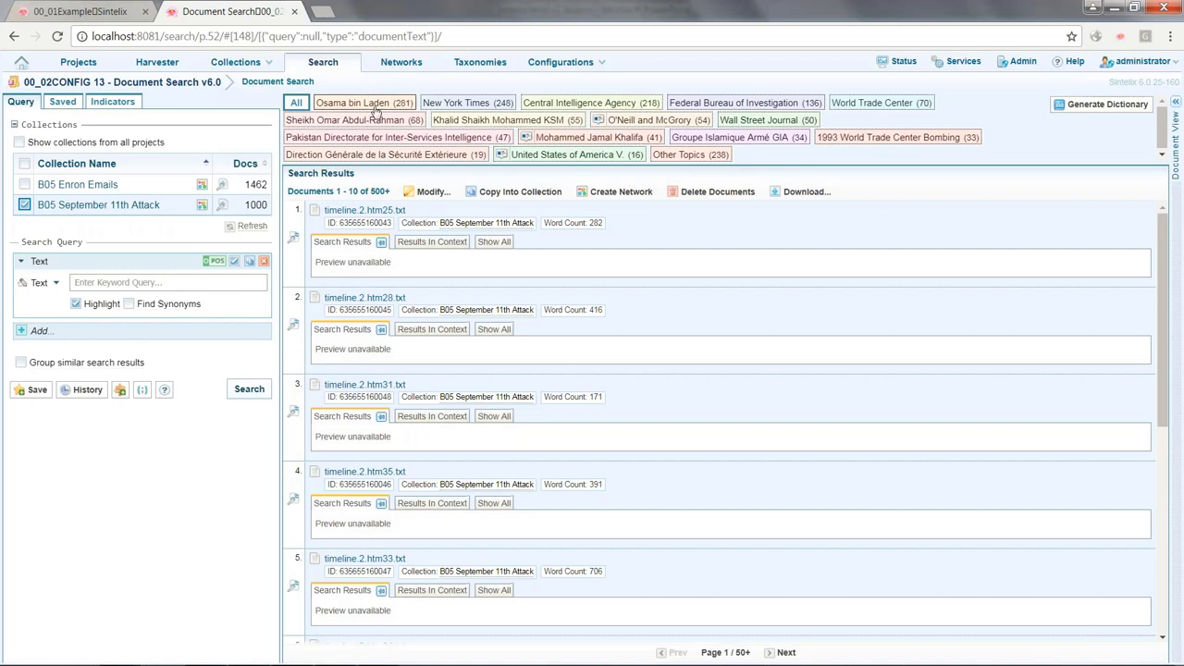
click(376, 105)
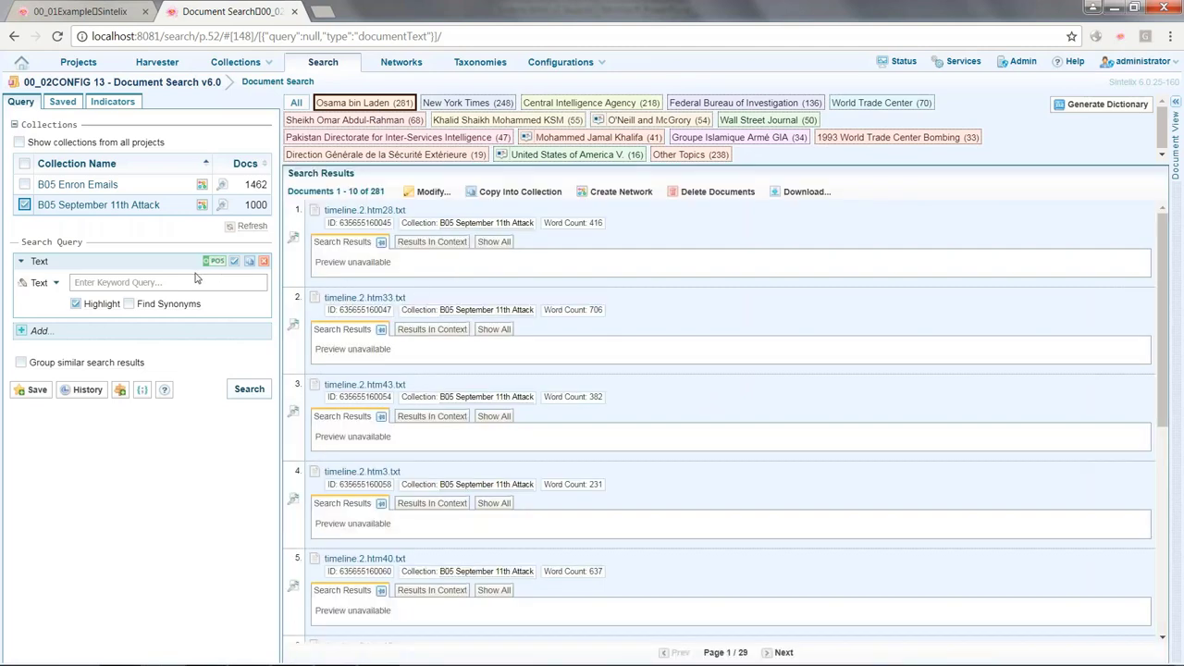
Review the available search criterion types and search the document text for bomb*.
click(37, 262)
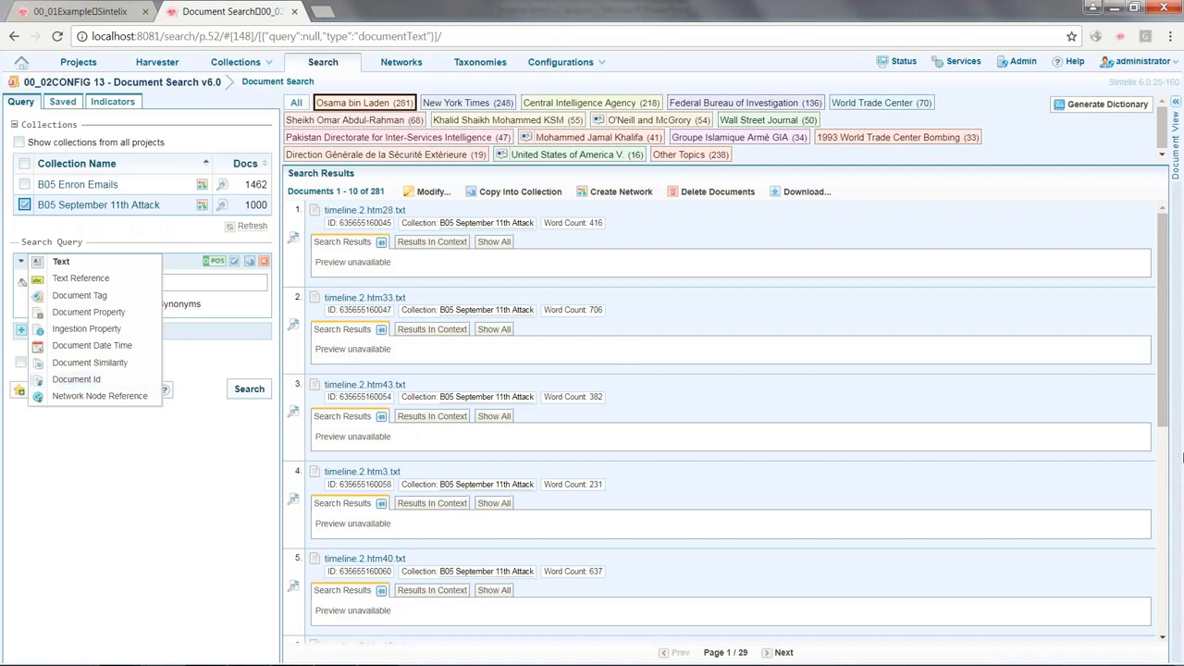
click(148, 443)
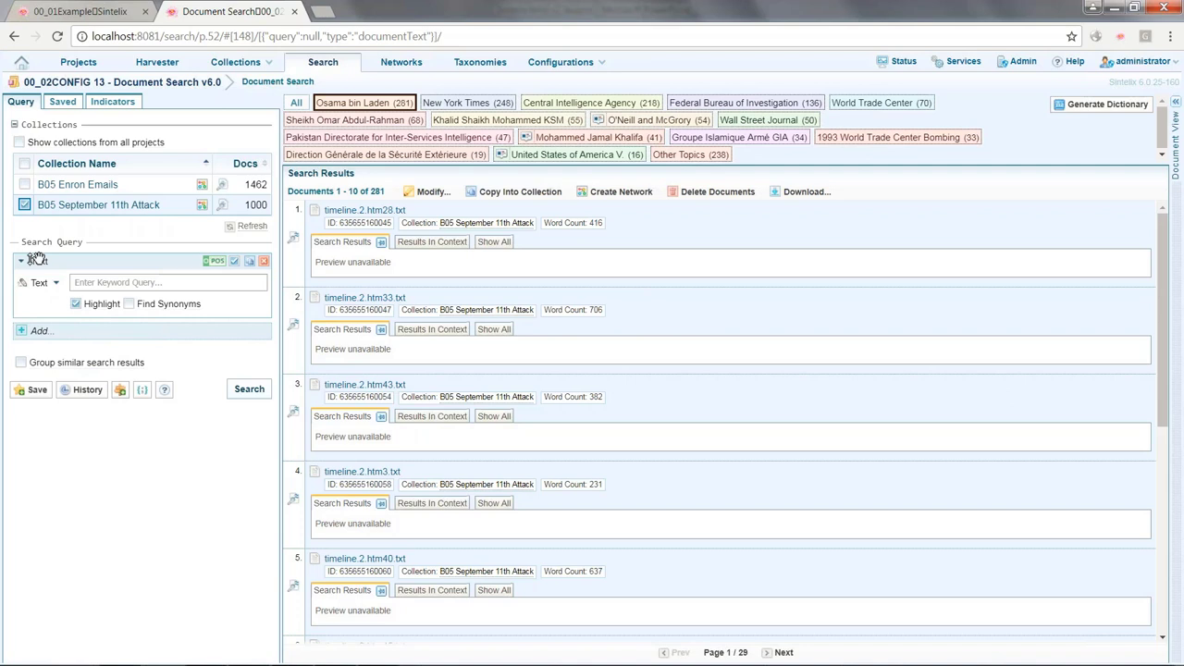
click(95, 282)
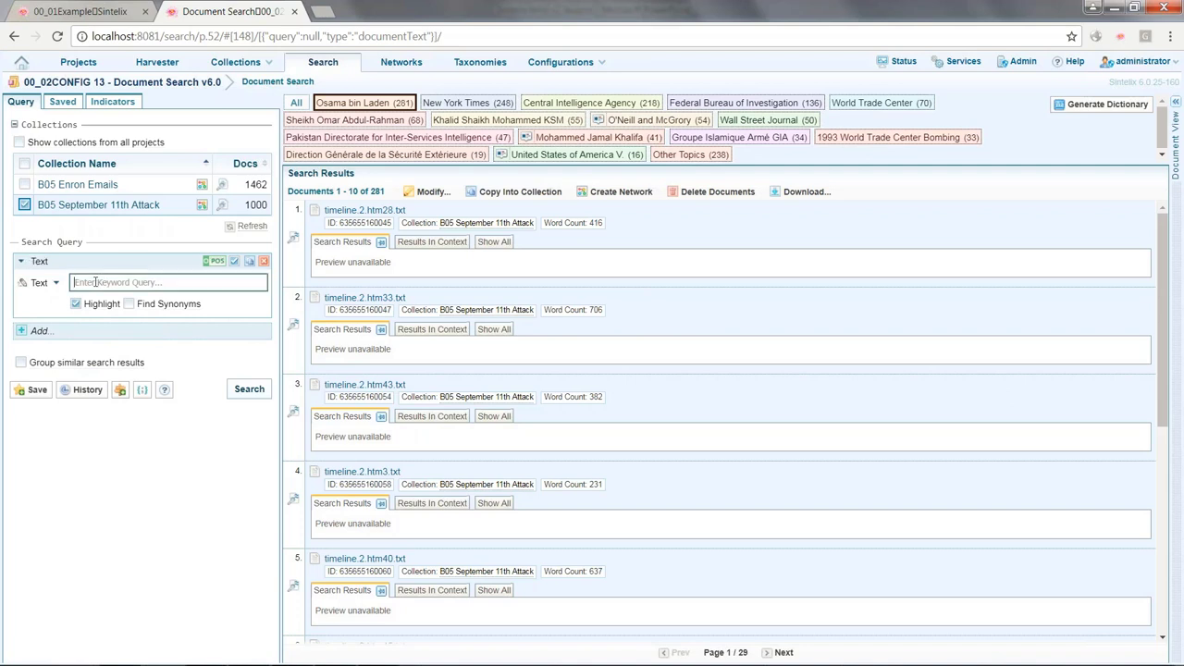
text(bomb*)
key(Return)
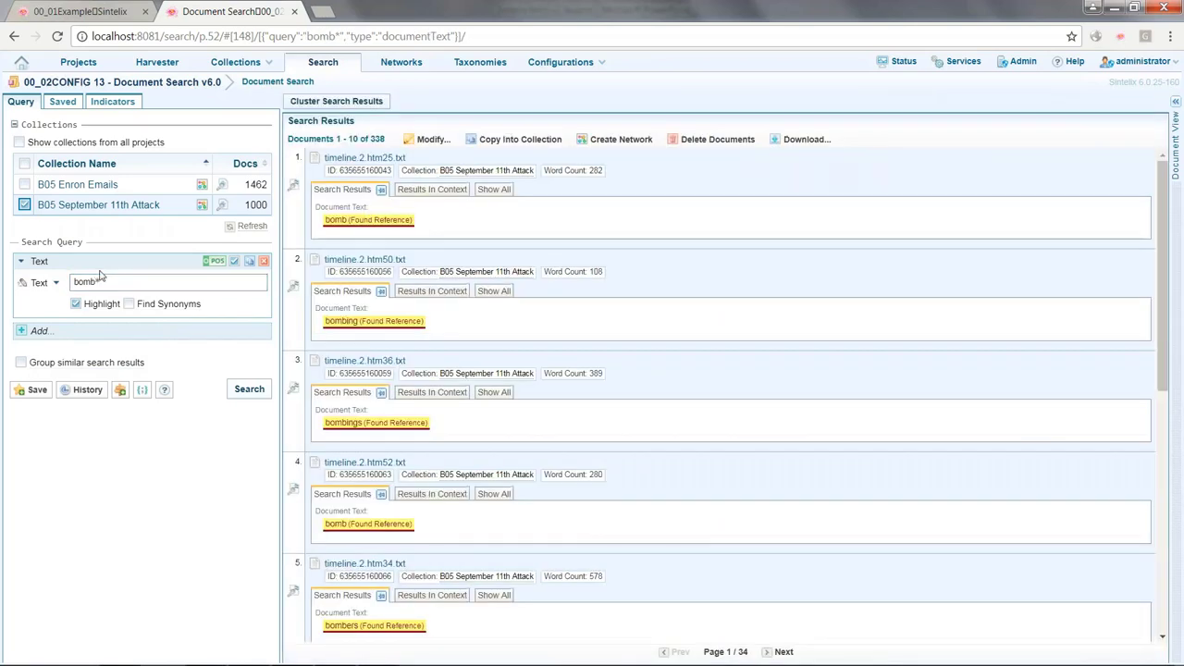
Show the matches in timeline.2.htm25.txt in context and open the document to read them.
click(423, 196)
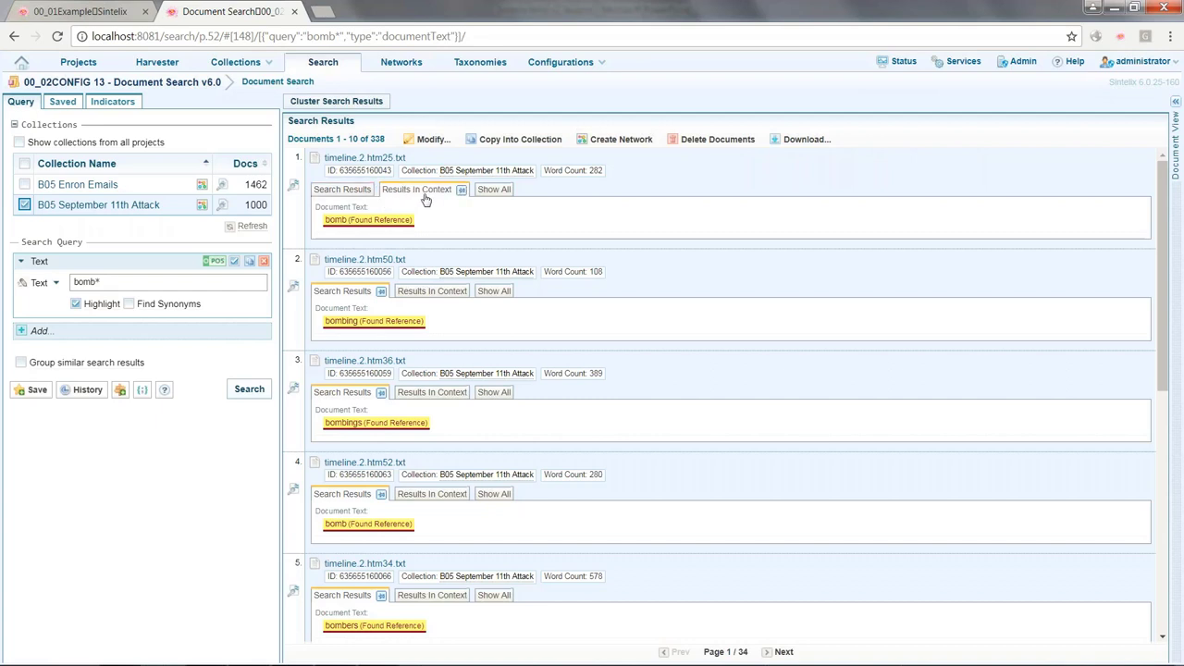
click(363, 158)
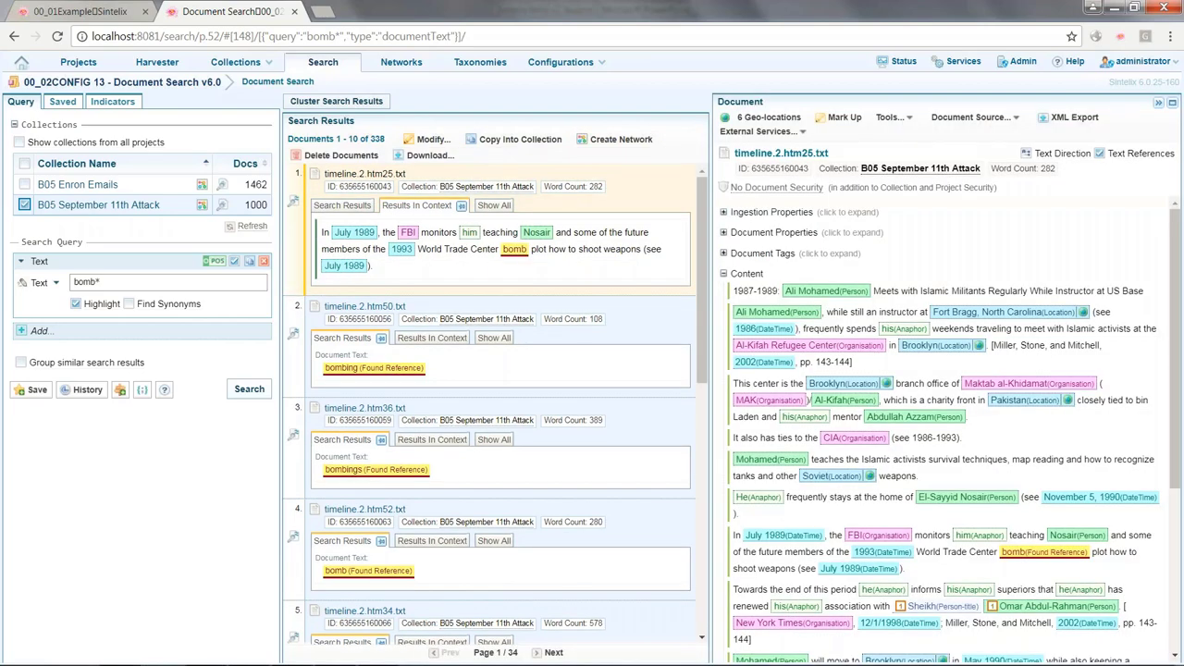
Close the document view, add a second text criterion terror* and run the combined search.
click(39, 330)
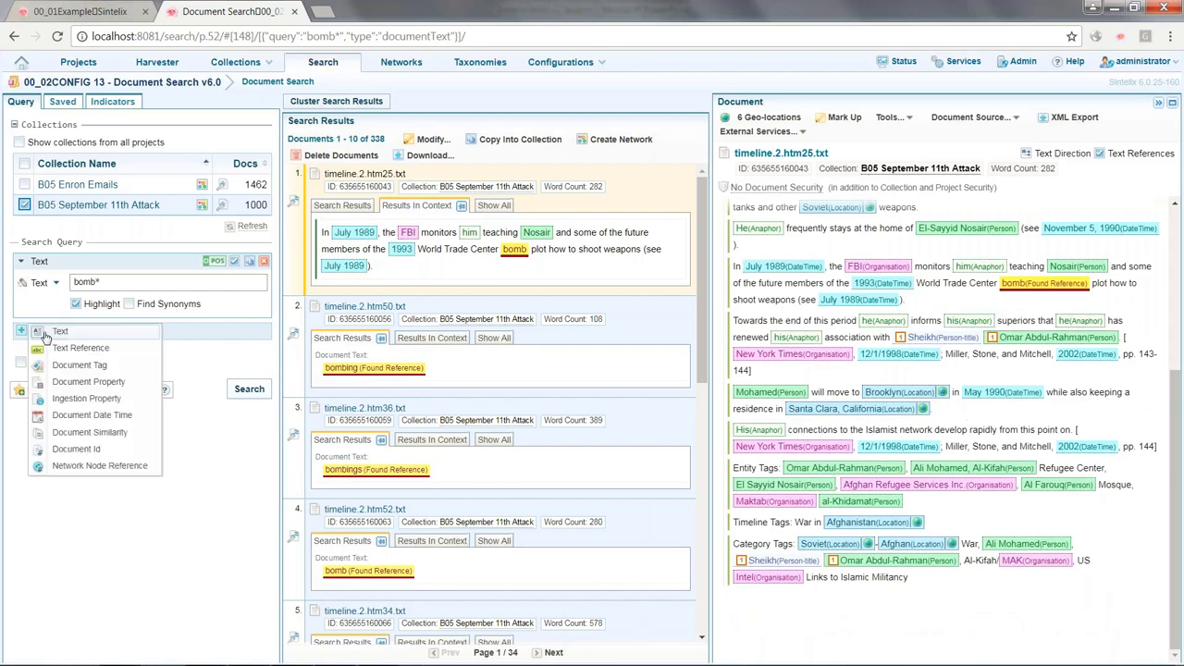
click(43, 335)
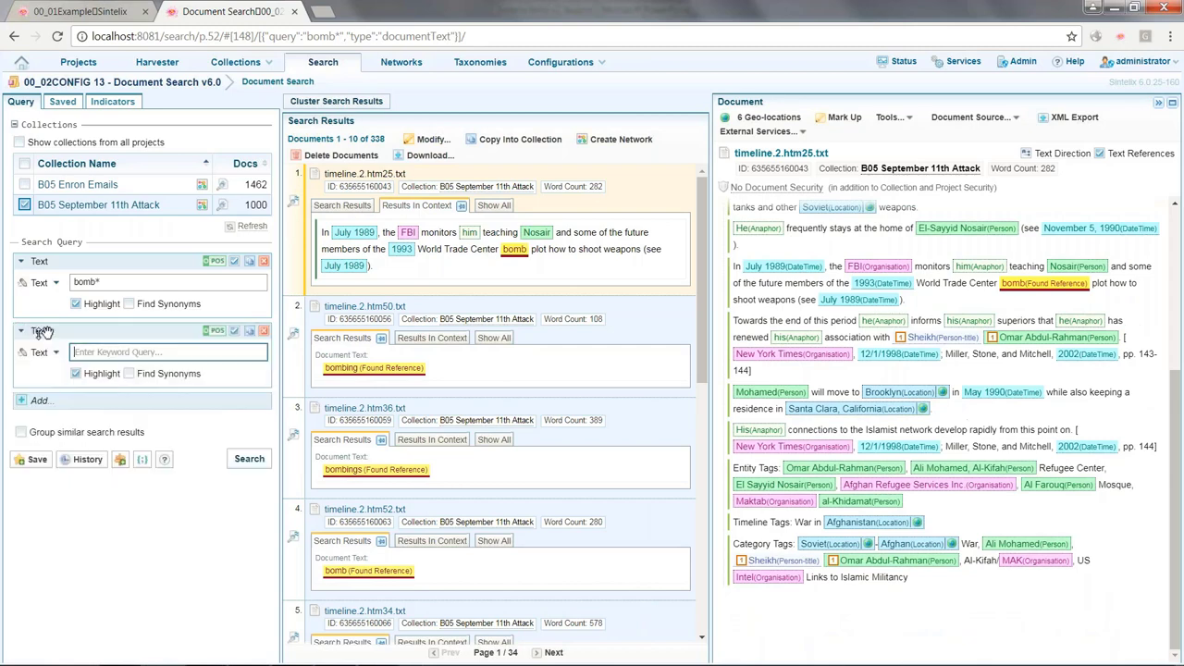
click(1158, 105)
click(158, 352)
text(terror)
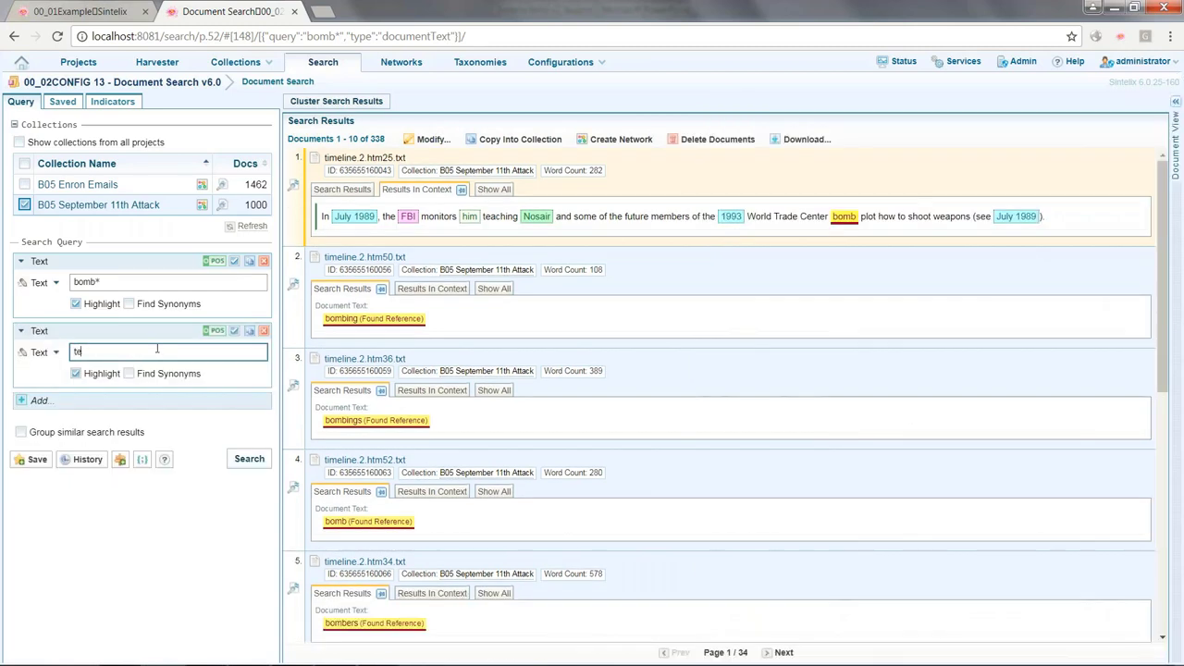
text(*)
key(Return)
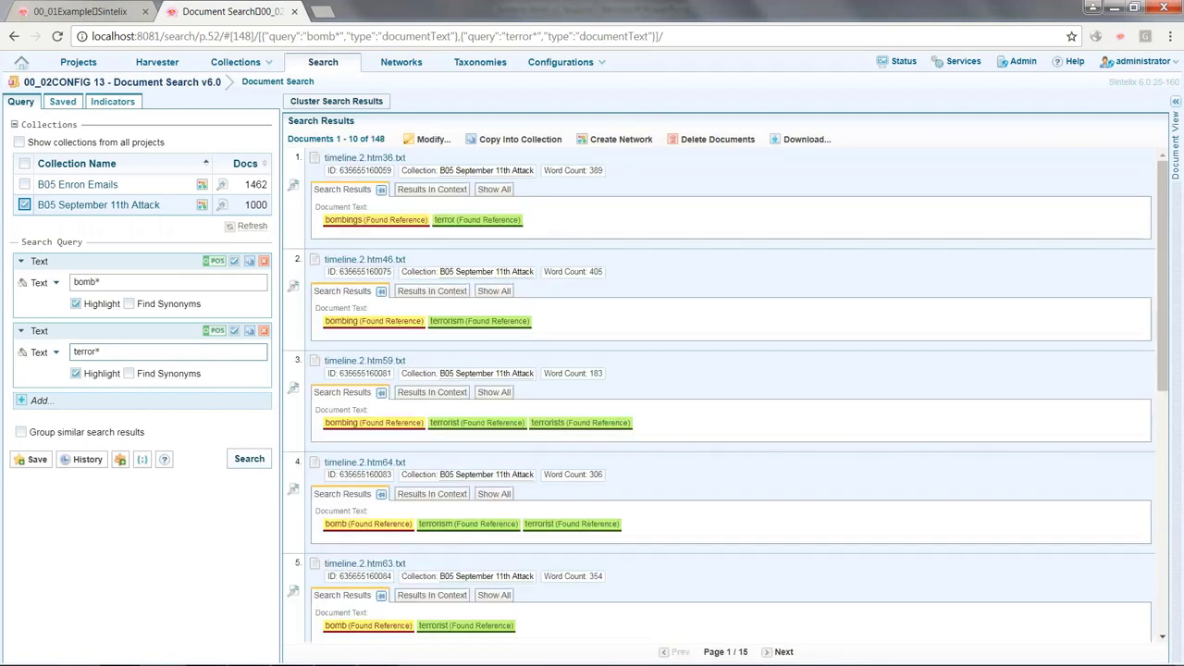
Show the matches in timeline.2.htm36.txt in context and negate the terror* criterion to exclude its documents.
click(431, 188)
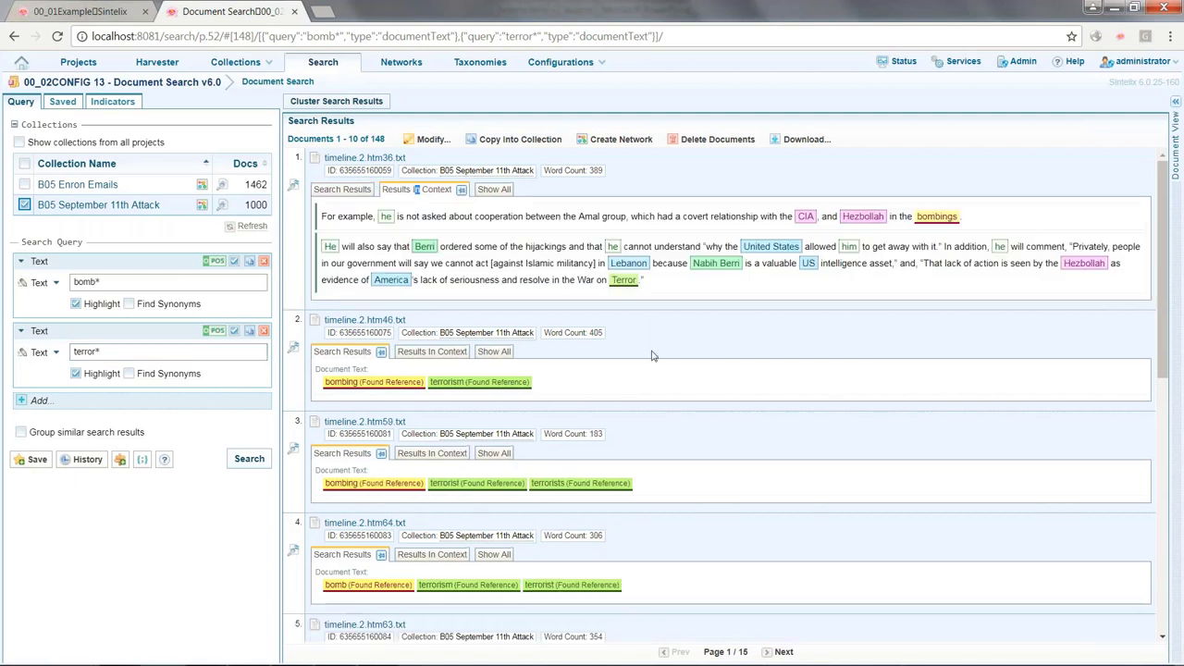
click(213, 331)
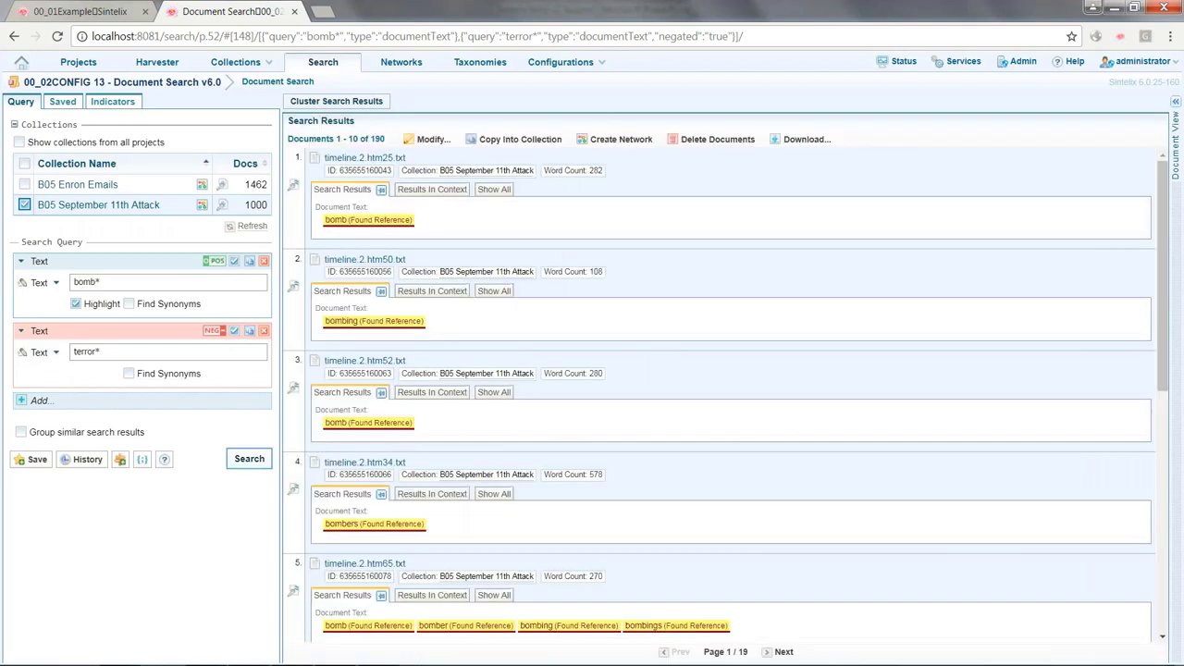
Remove the terror* criterion, switch the remaining text criterion to the Weapons dictionary with wordlist tag:Weapon, and run the search.
click(262, 331)
click(46, 282)
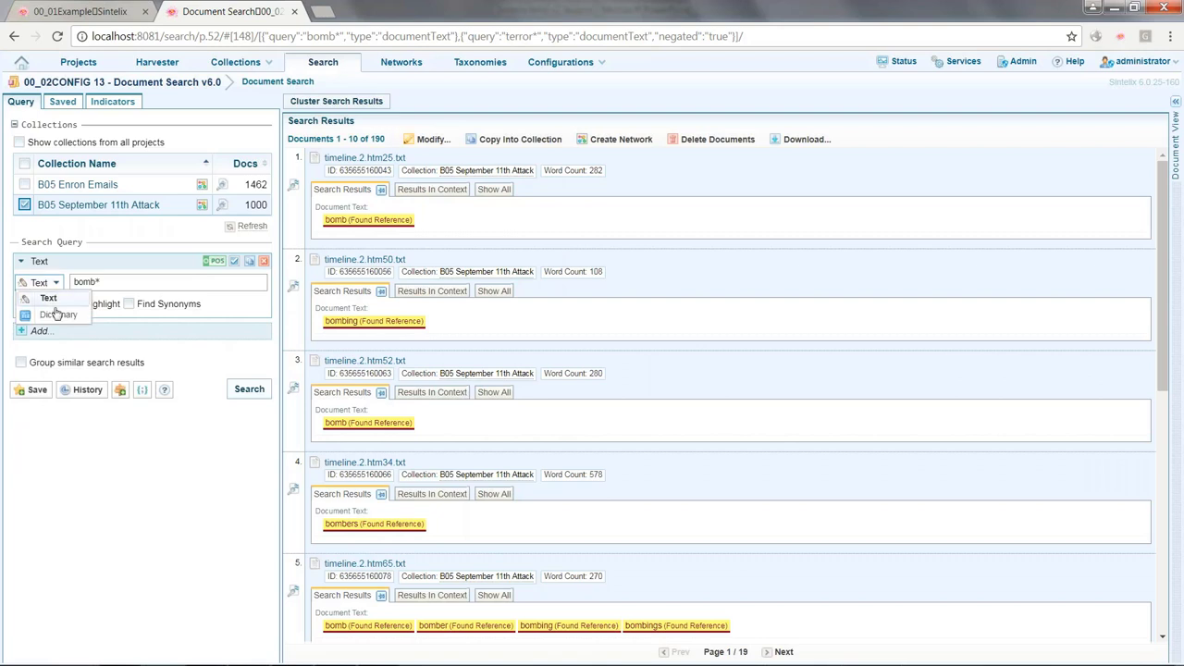
click(56, 315)
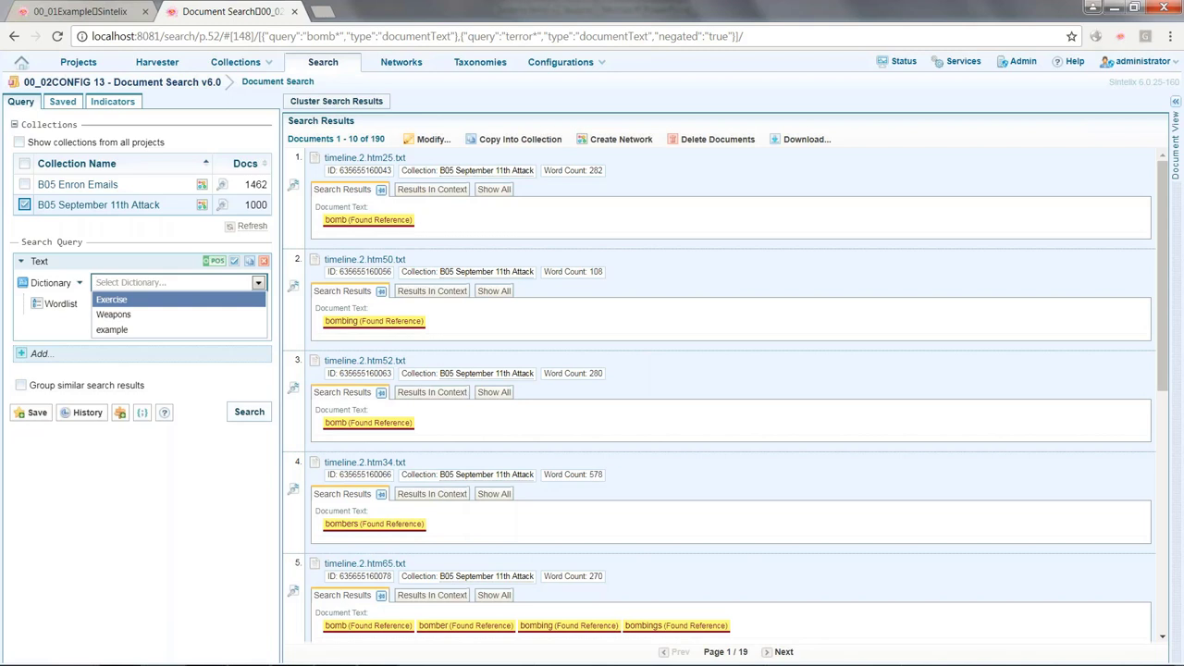
click(134, 315)
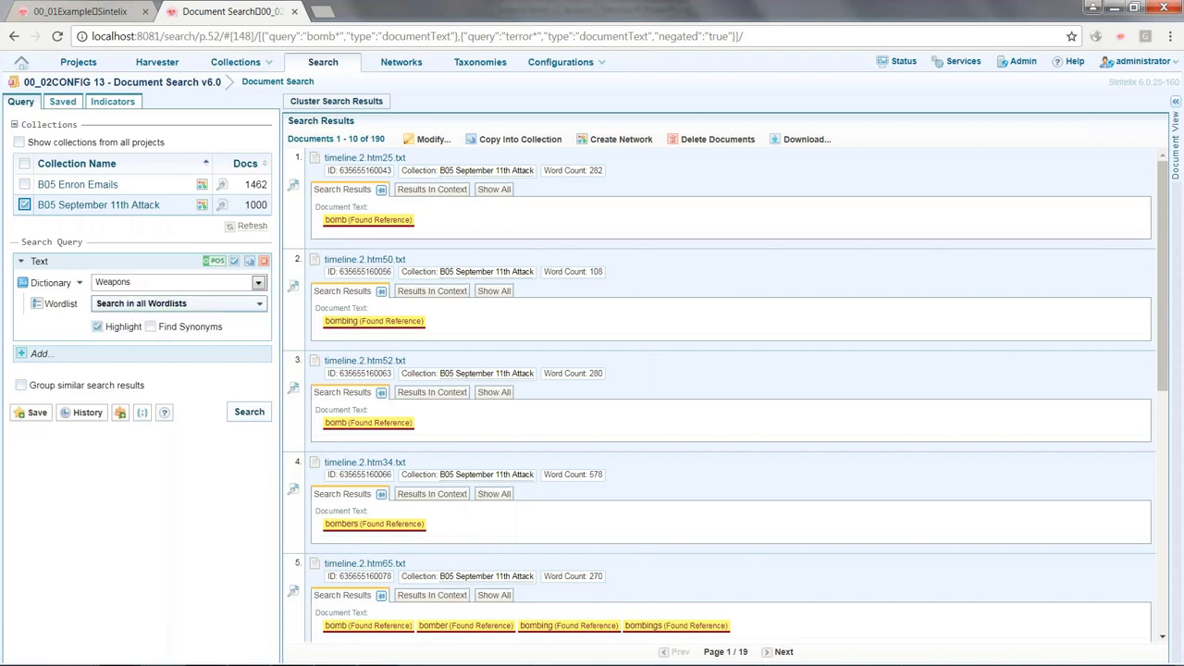
click(148, 303)
click(119, 337)
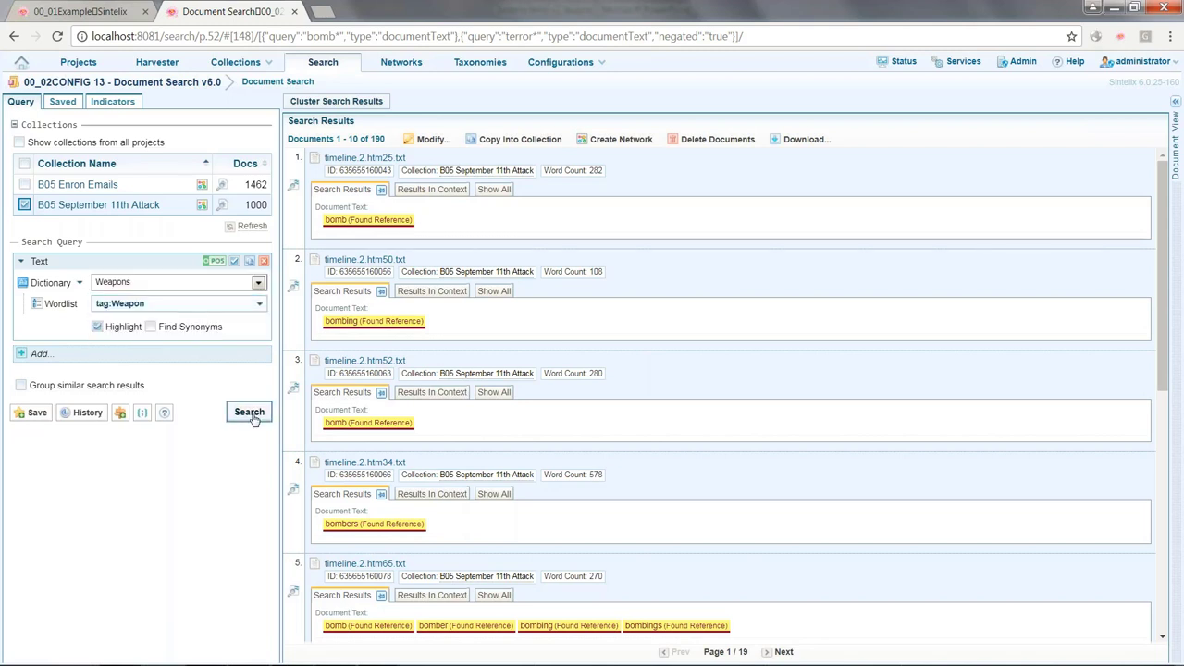
click(250, 412)
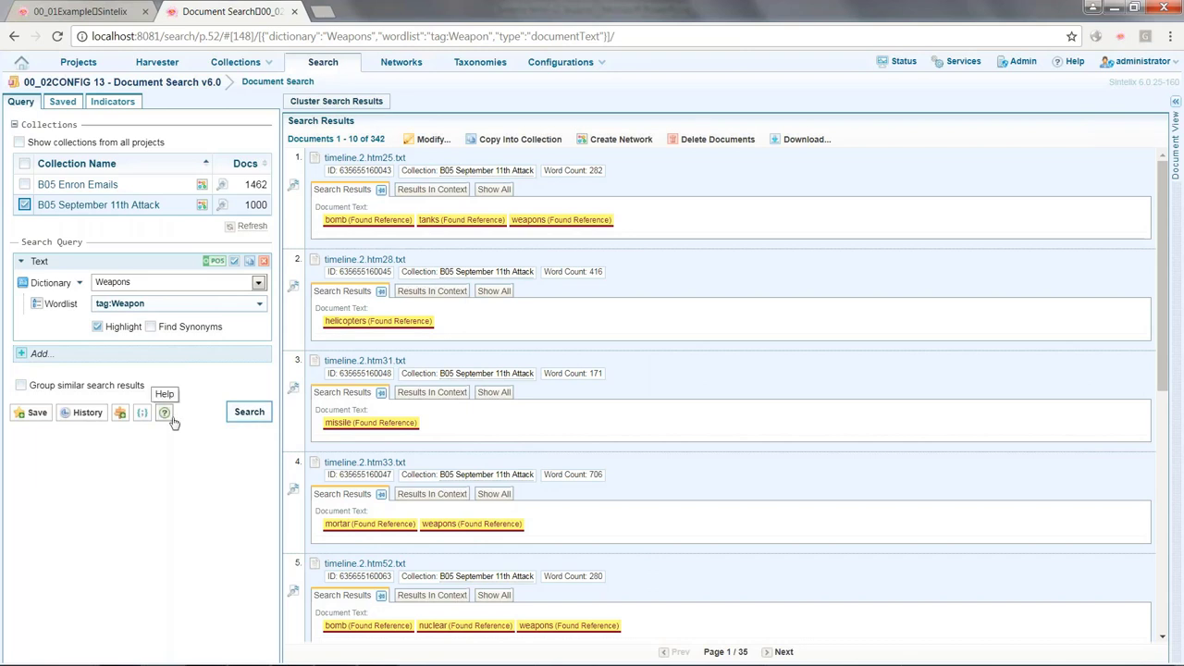
Change the search criterion to a Text Reference with the Person tag and search without a keyword.
click(28, 263)
click(58, 276)
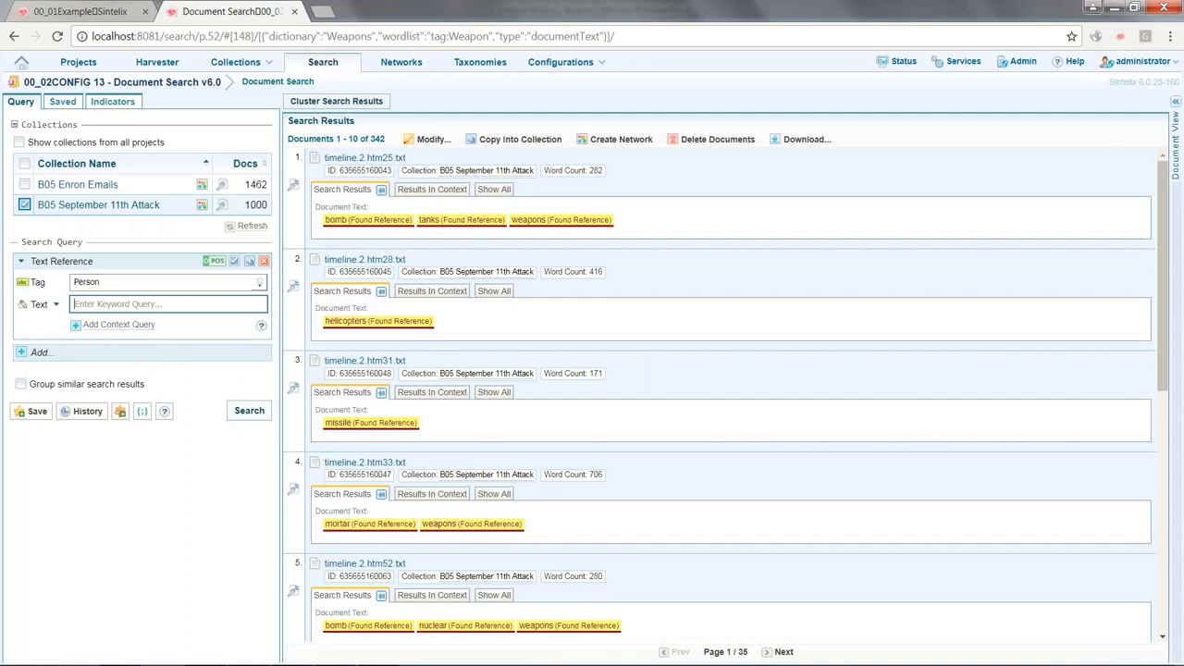
click(255, 414)
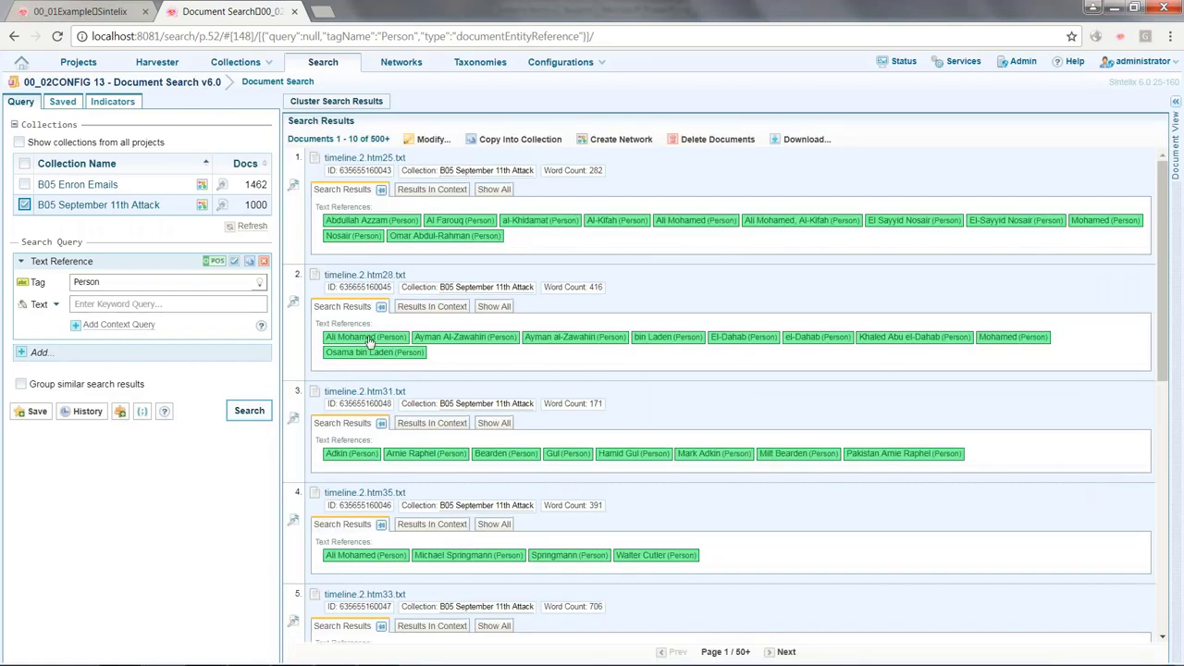
Narrow the Person reference search by entering a person's first name as the keyword.
click(176, 301)
text(all)
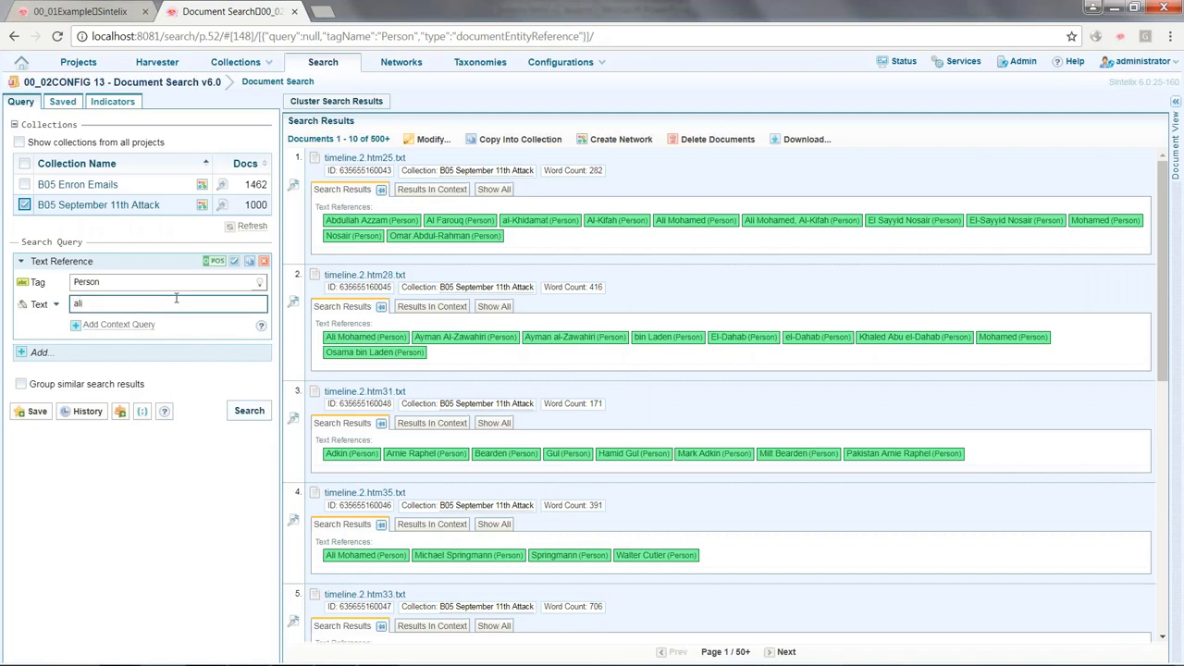
key(Return)
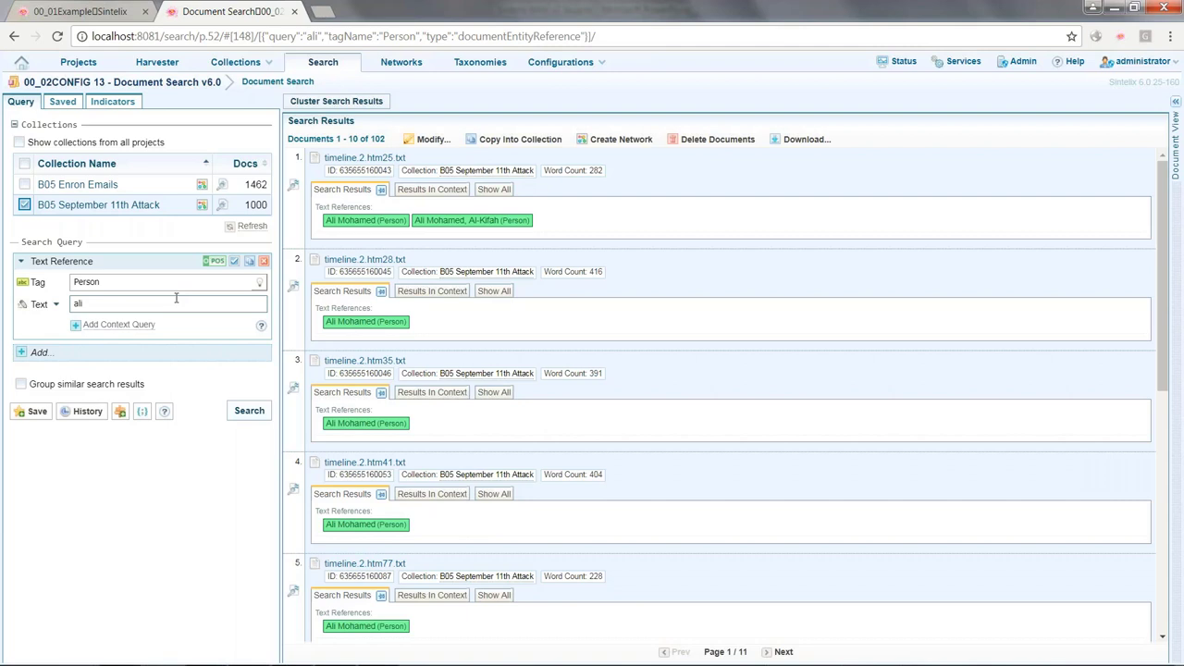
Replace the name keyword with the context query bomb*, run the search and show the first two results in context.
click(155, 306)
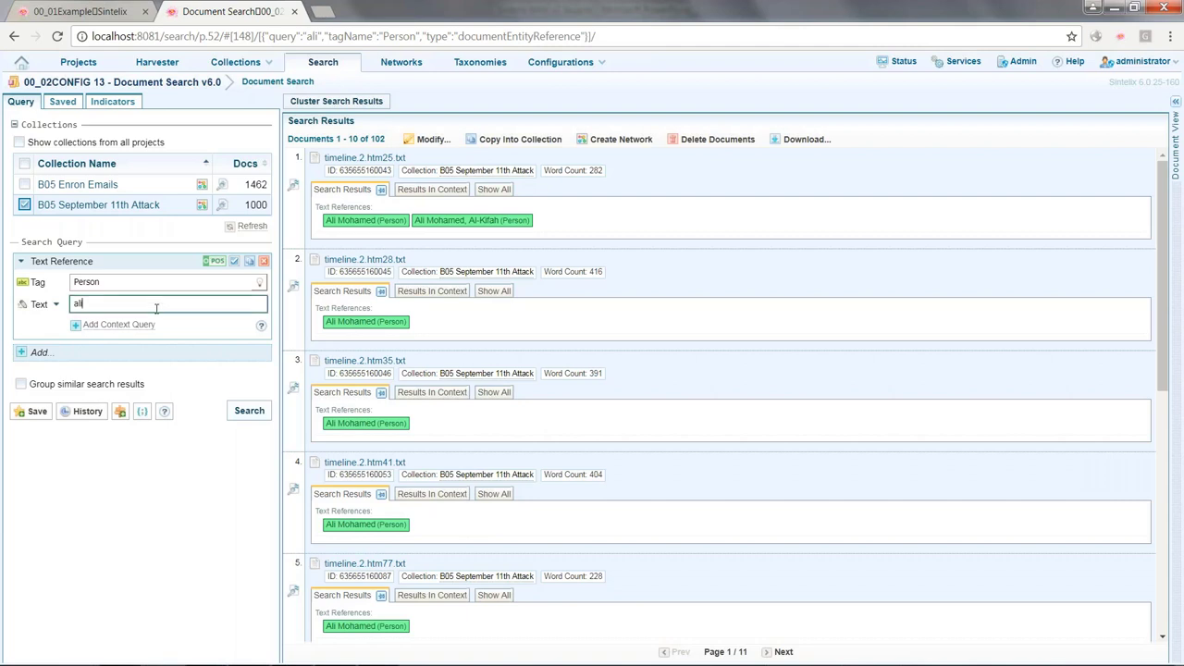
key(ctrl+a)
key(BackSpace)
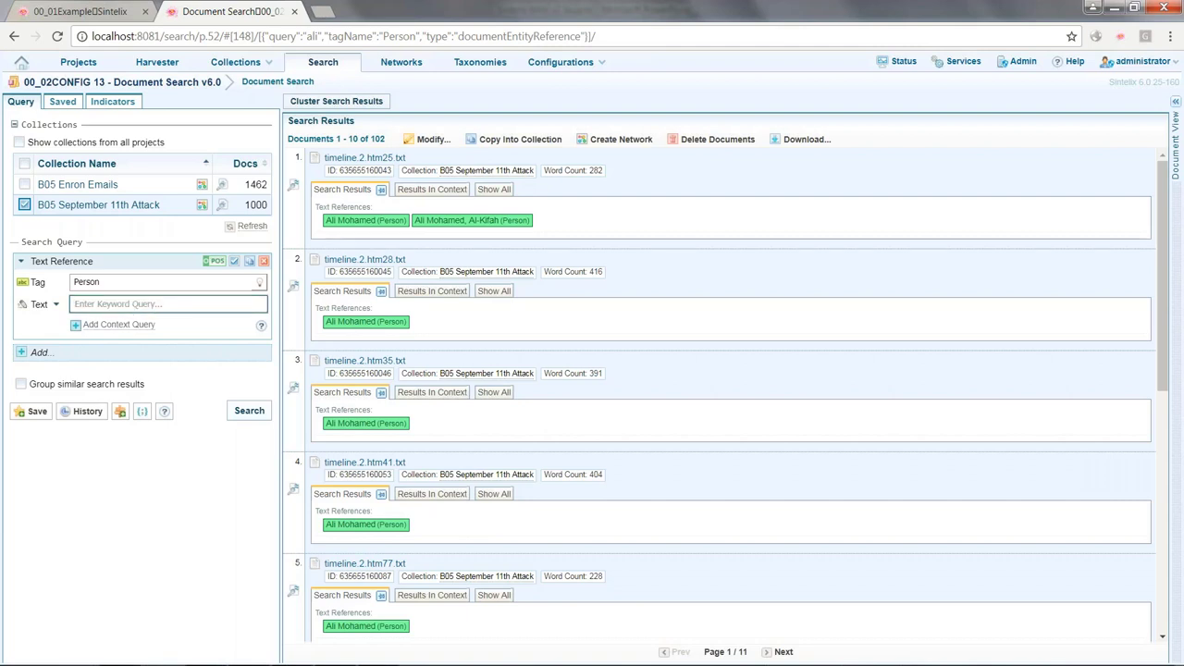
click(131, 324)
text(bomb*)
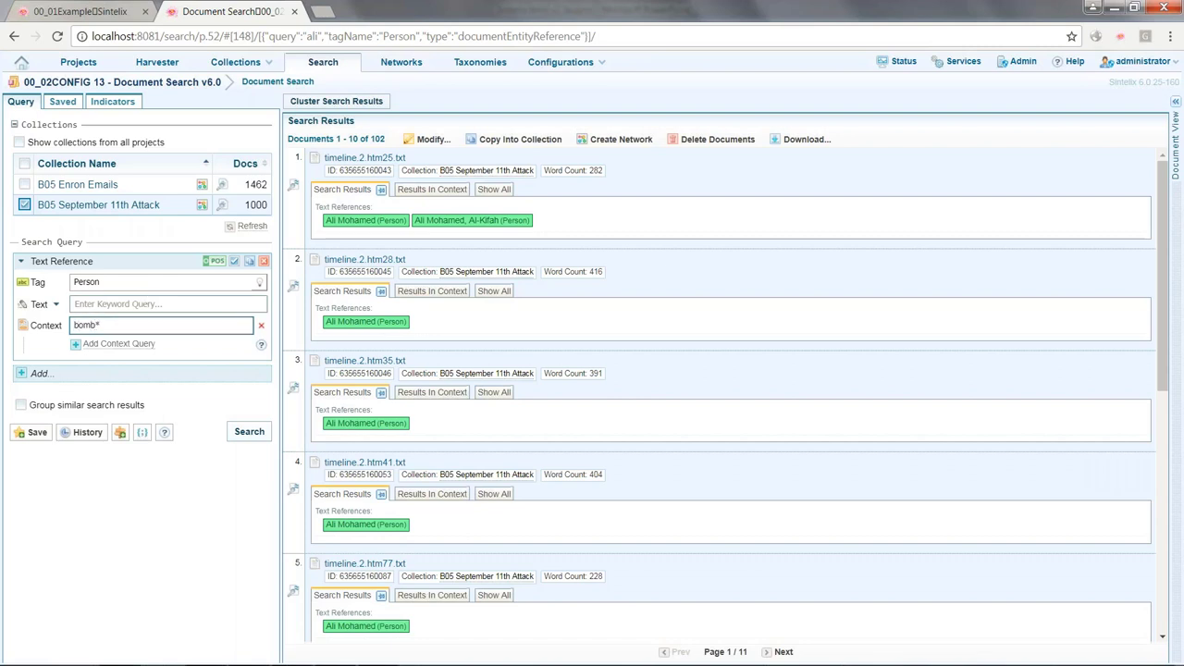
key(Return)
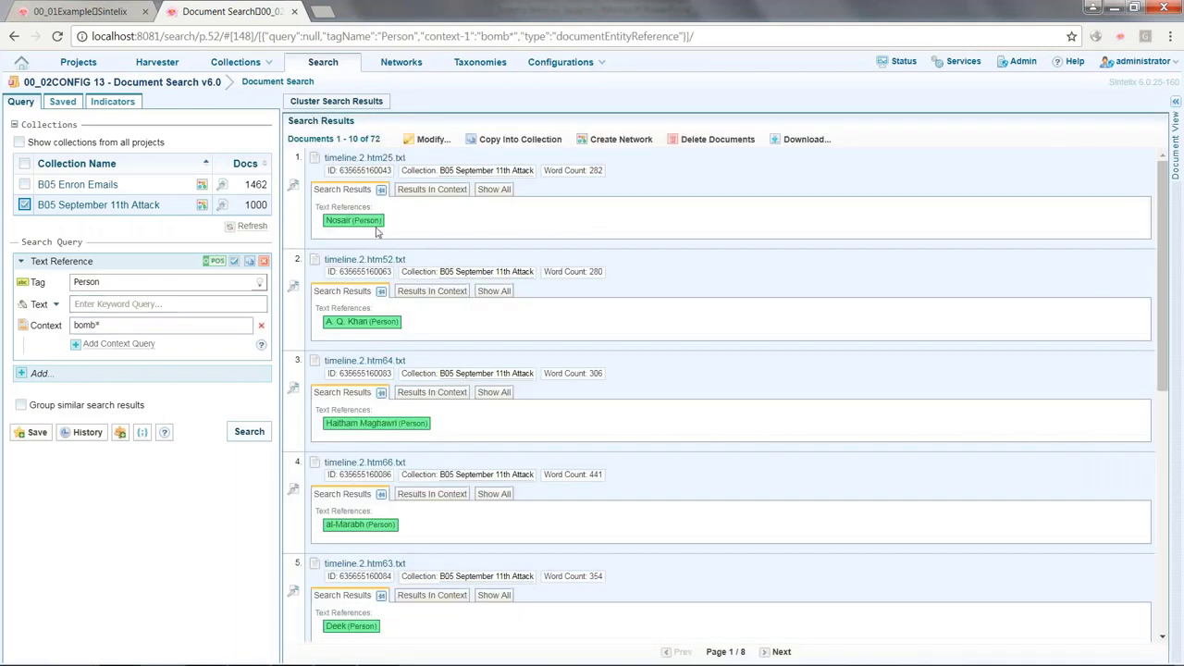
click(431, 189)
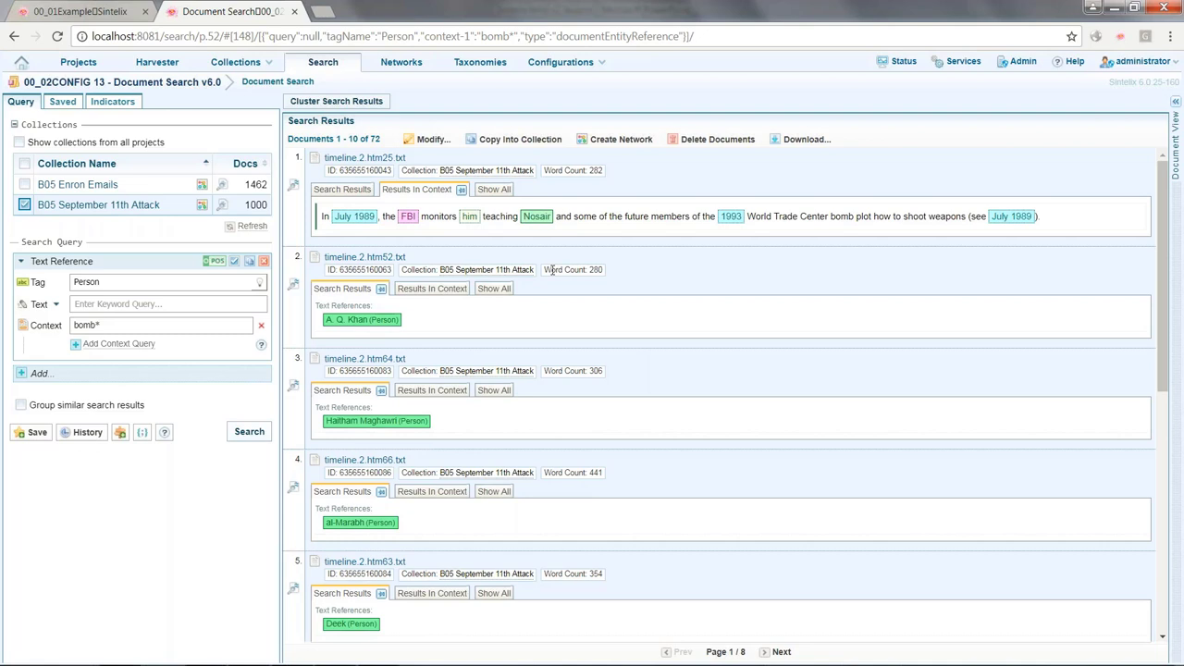
click(431, 288)
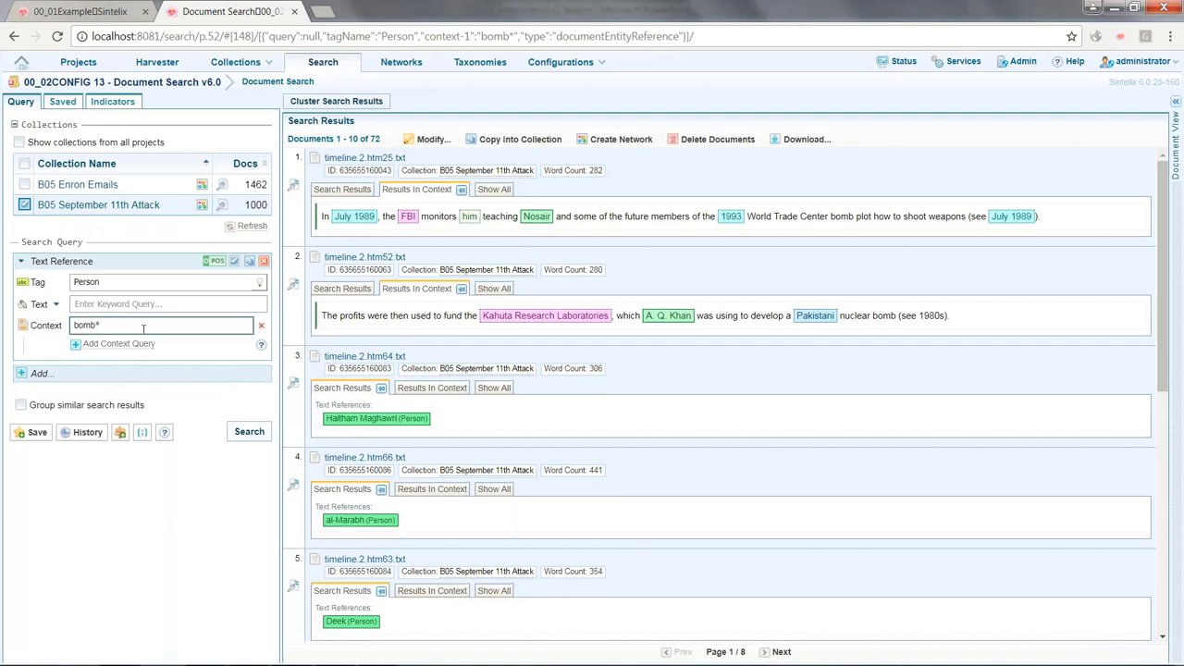
Change the context query to [ref] said, run the search and review the download options for the results.
key(ctrl+a)
text([ref] said)
key(Return)
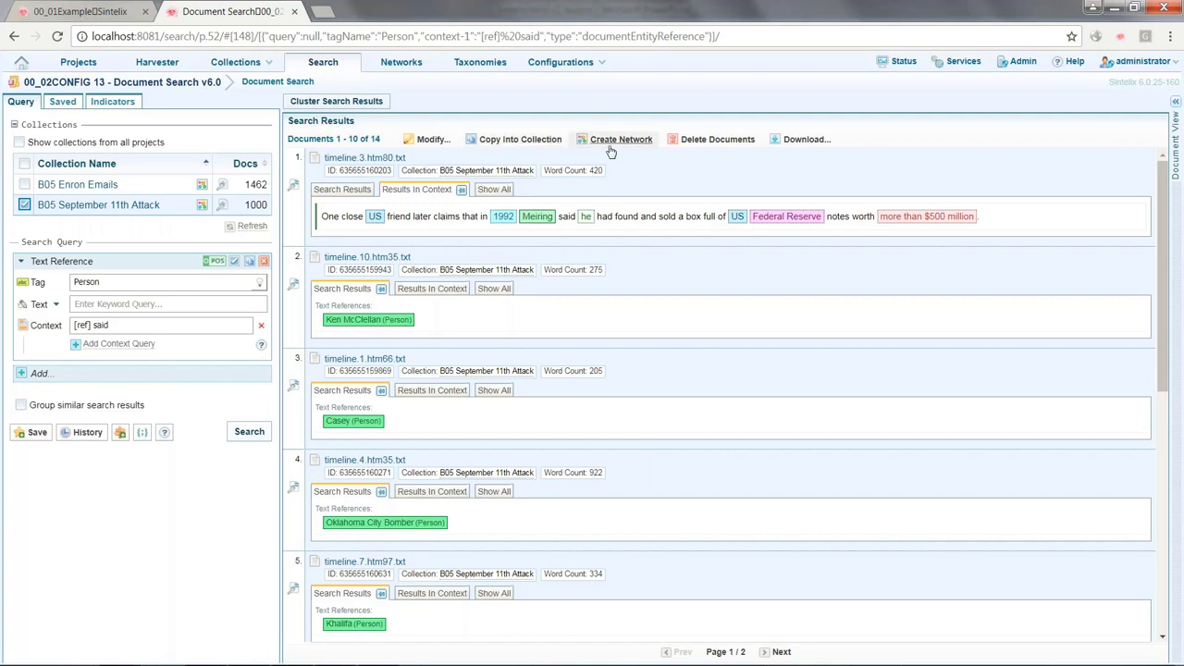
click(790, 142)
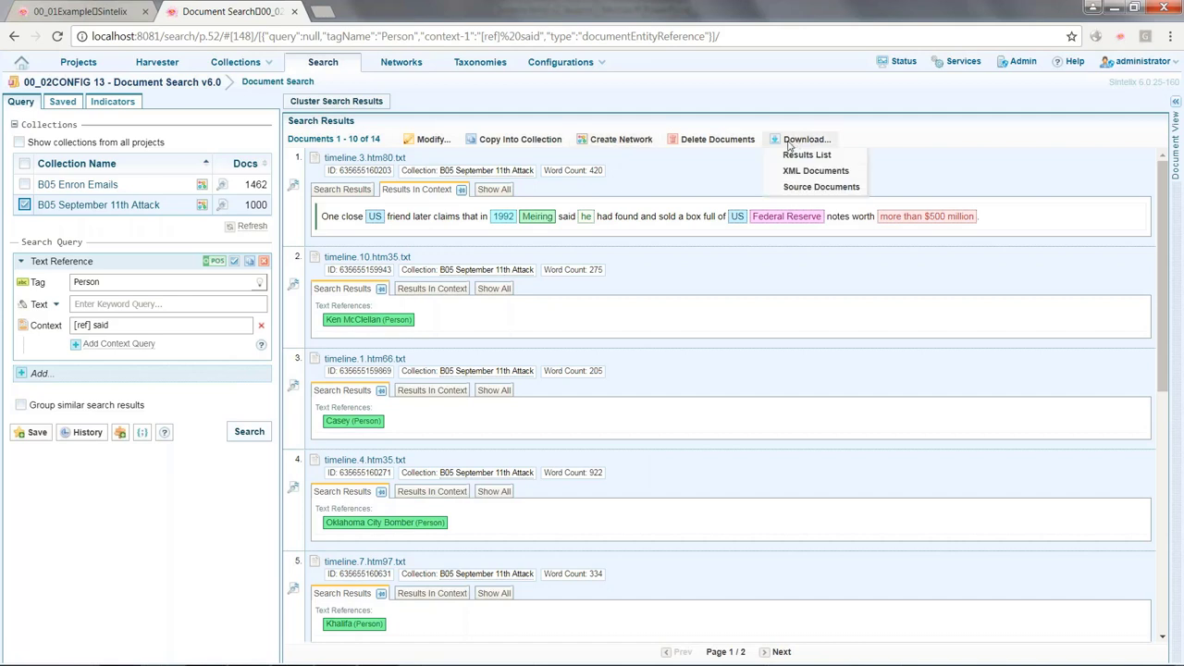
click(724, 178)
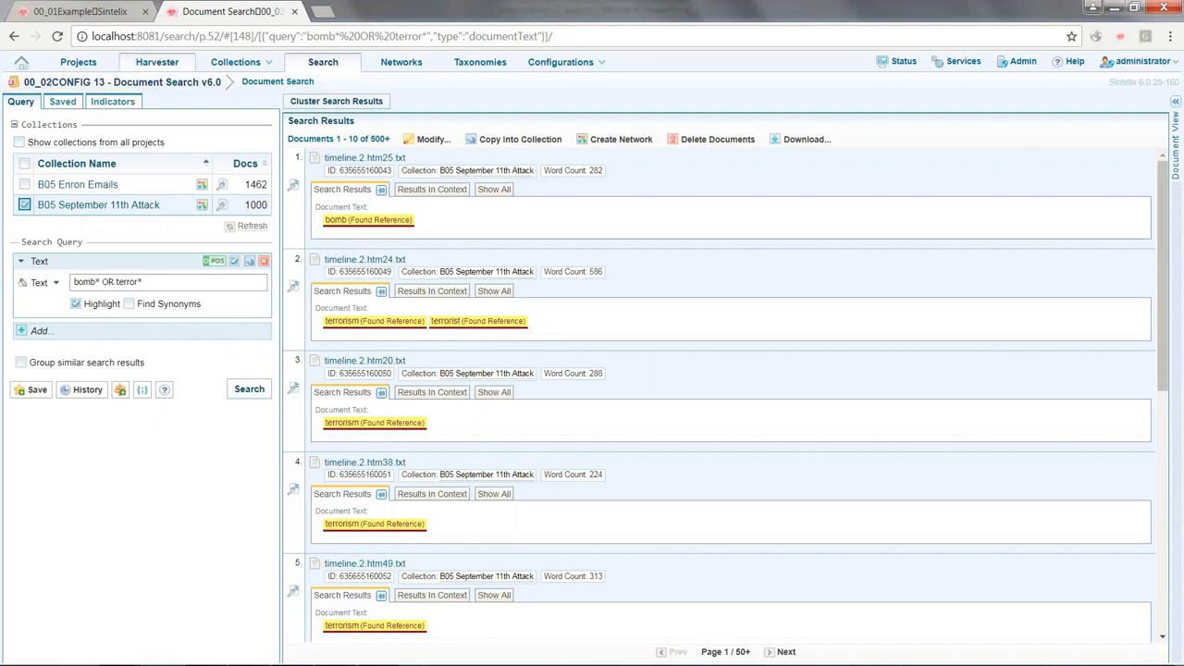
Go to the Harvester and switch to the project 00_03Harvester Default Rule Sets.
click(157, 62)
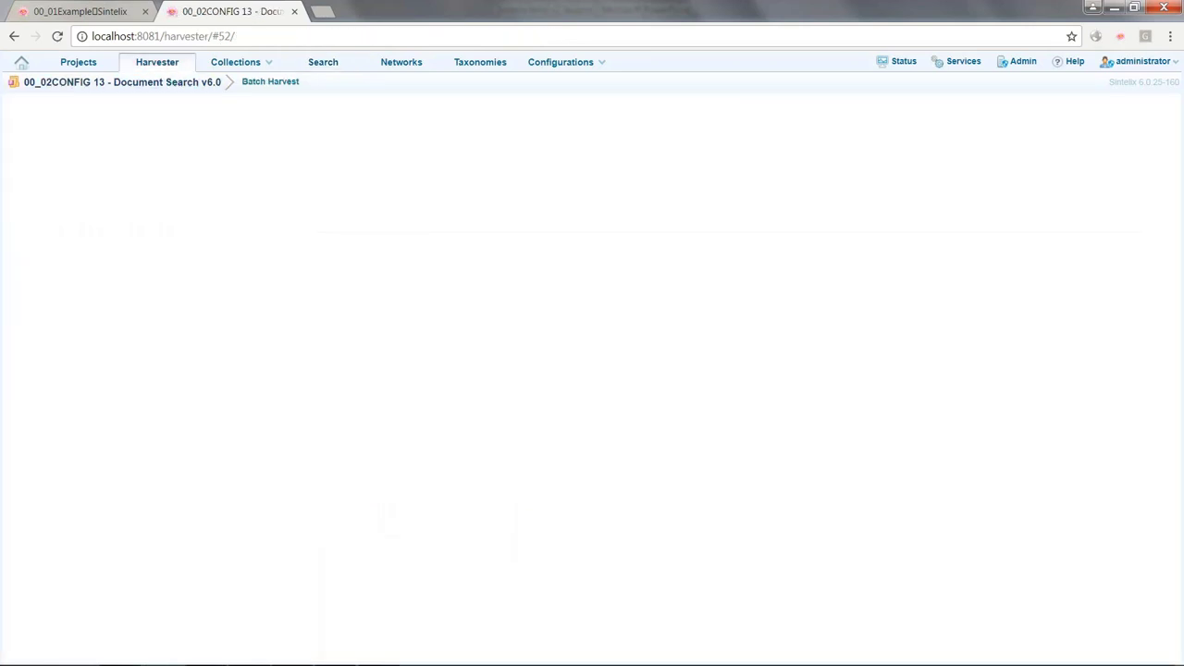
click(122, 82)
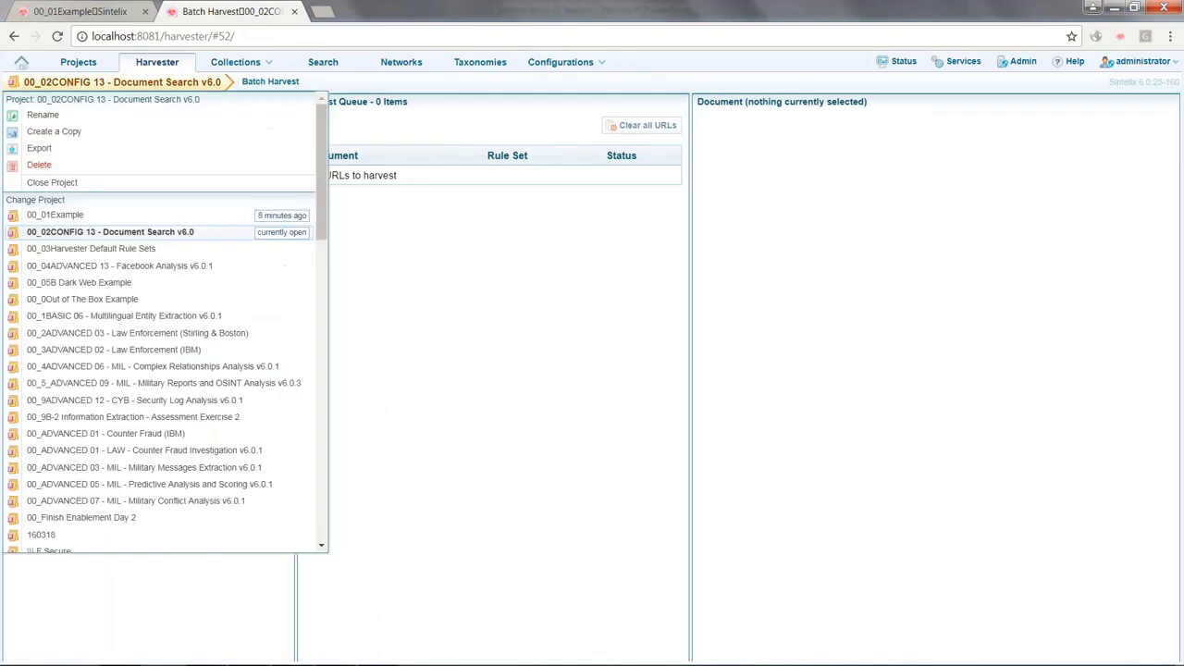
click(65, 211)
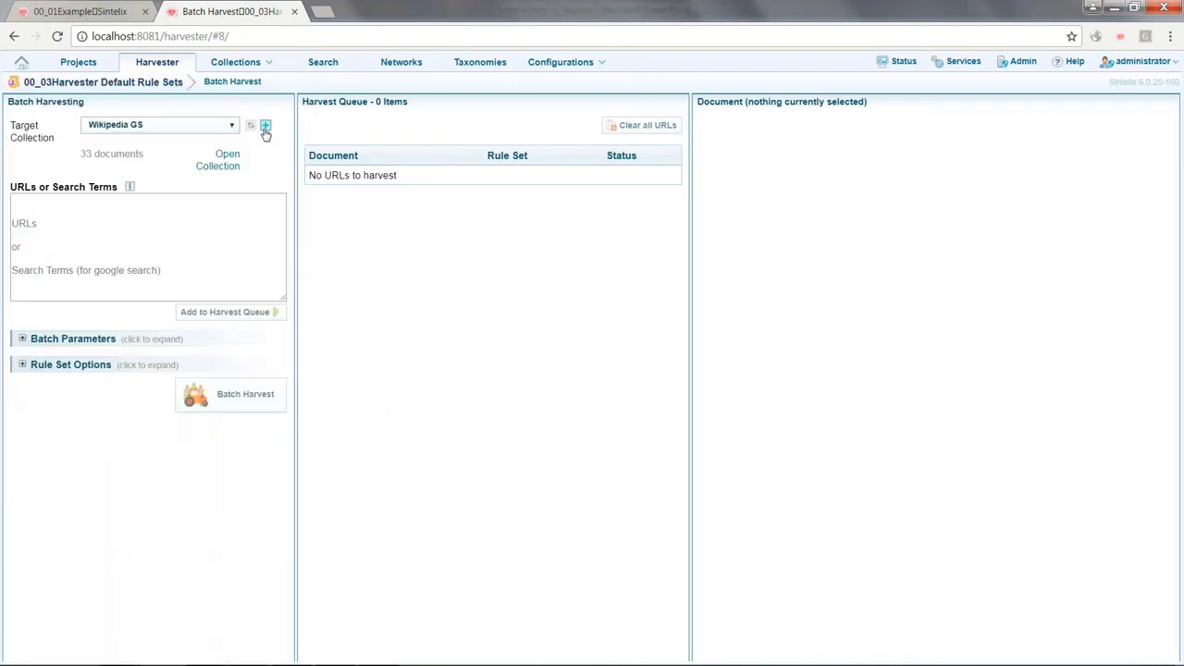
Create a new target collection named 290318 for the batch harvest.
click(266, 124)
click(193, 142)
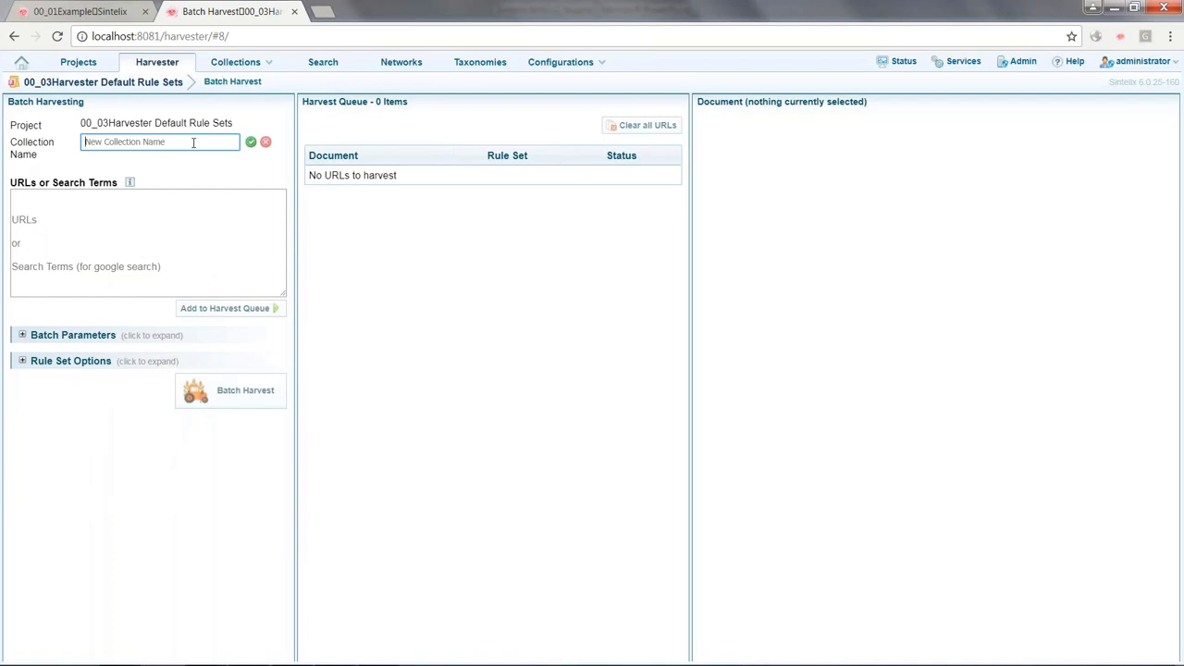
text(290318)
click(251, 143)
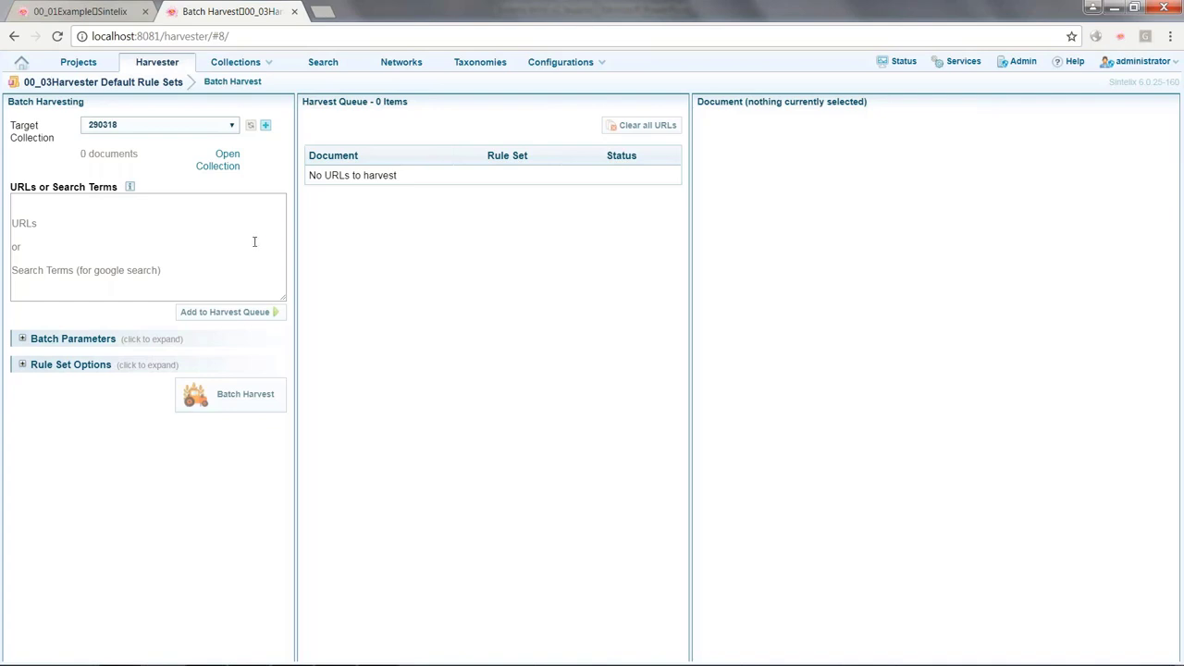
Queue the search term ISIS, start the batch harvest and dismiss the browser's location request.
click(255, 242)
text(ISIS)
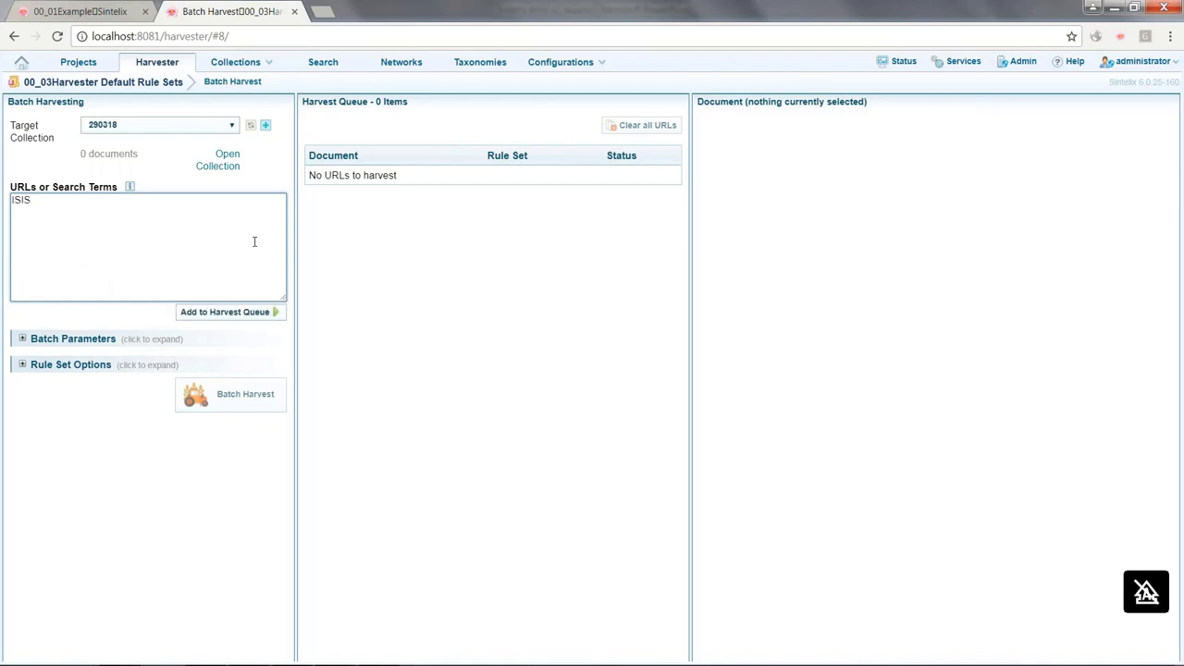
click(201, 313)
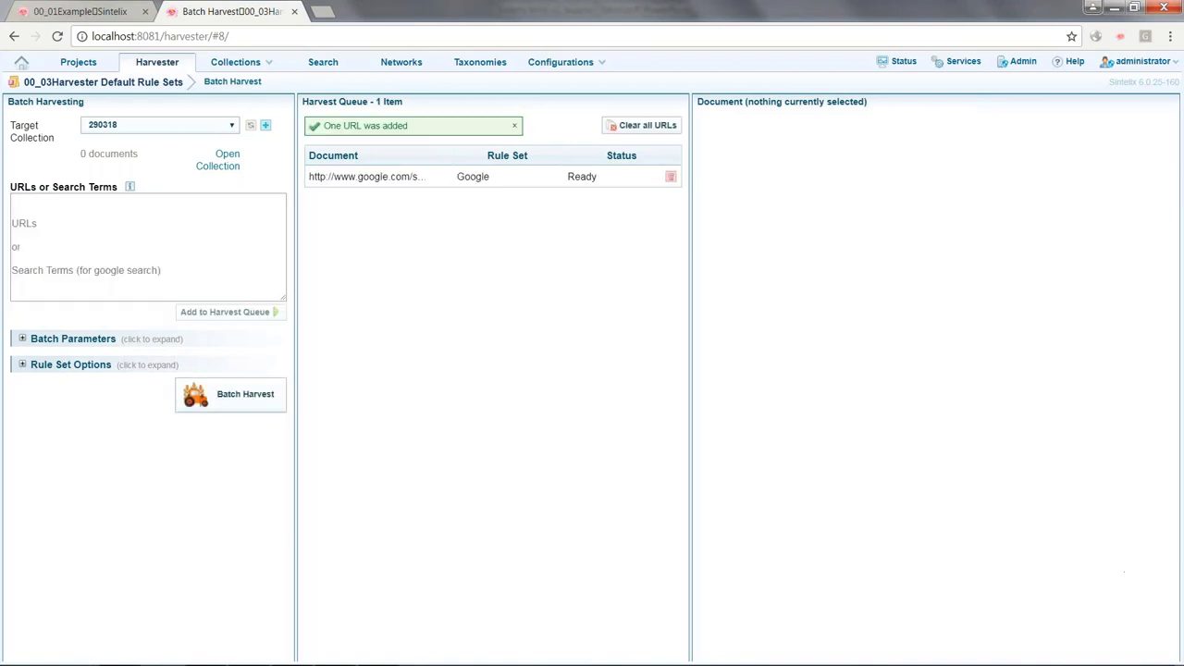
click(222, 398)
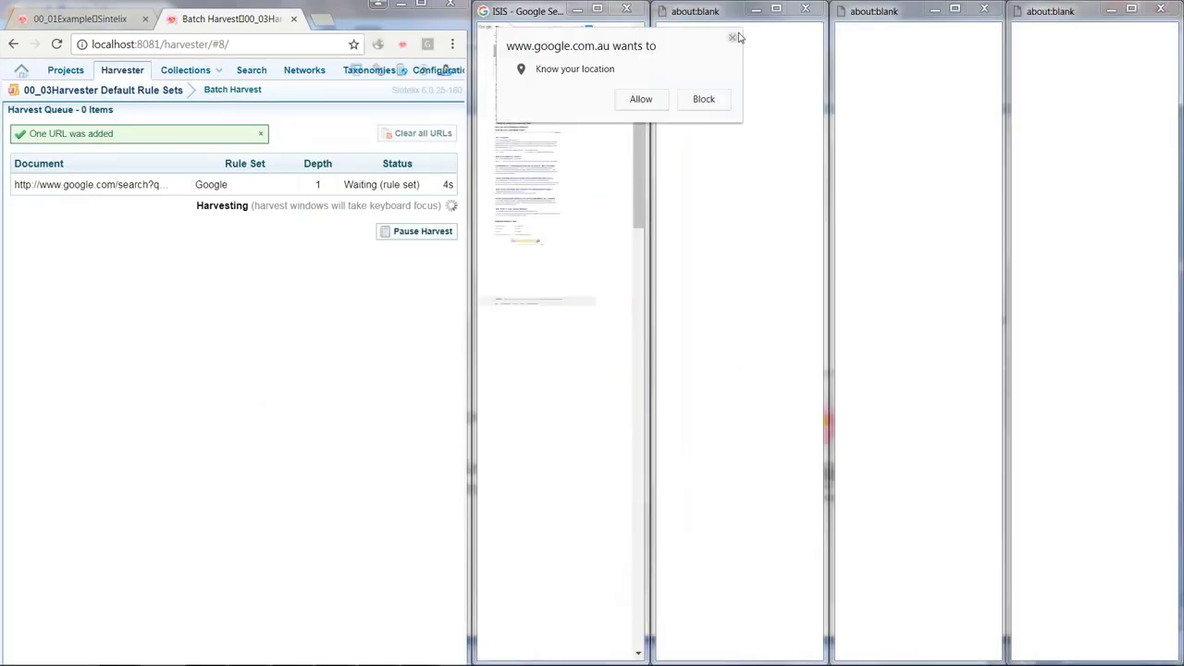
click(731, 40)
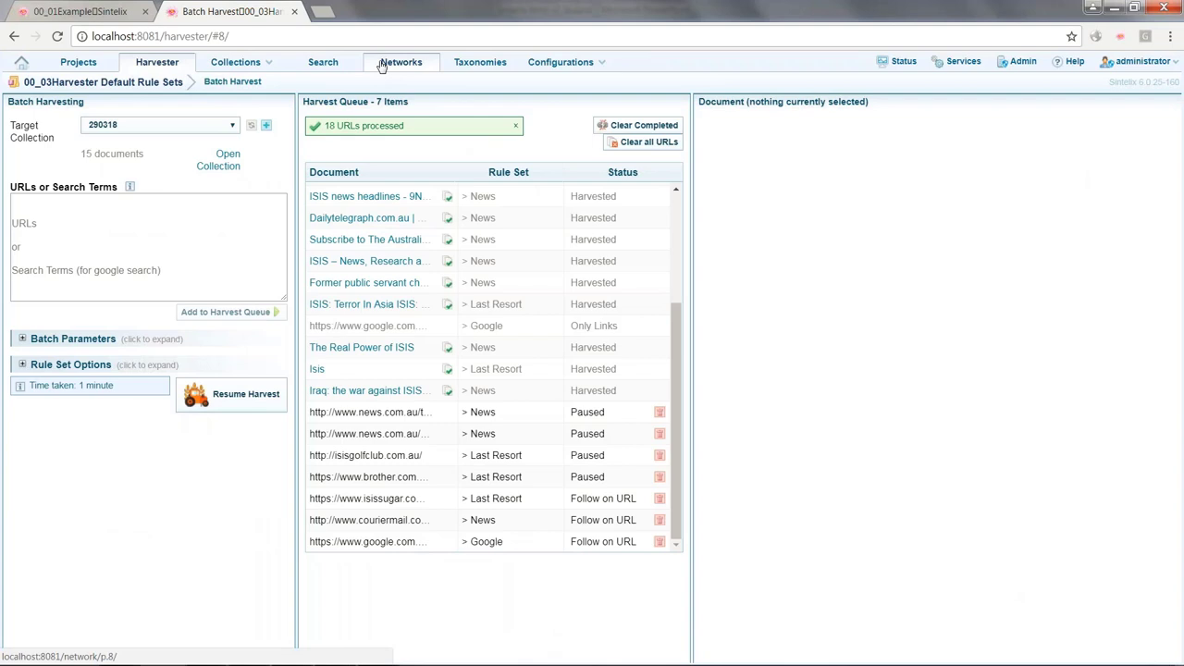
Open the ISIS Example network and sort its Person node table by tags.
click(399, 62)
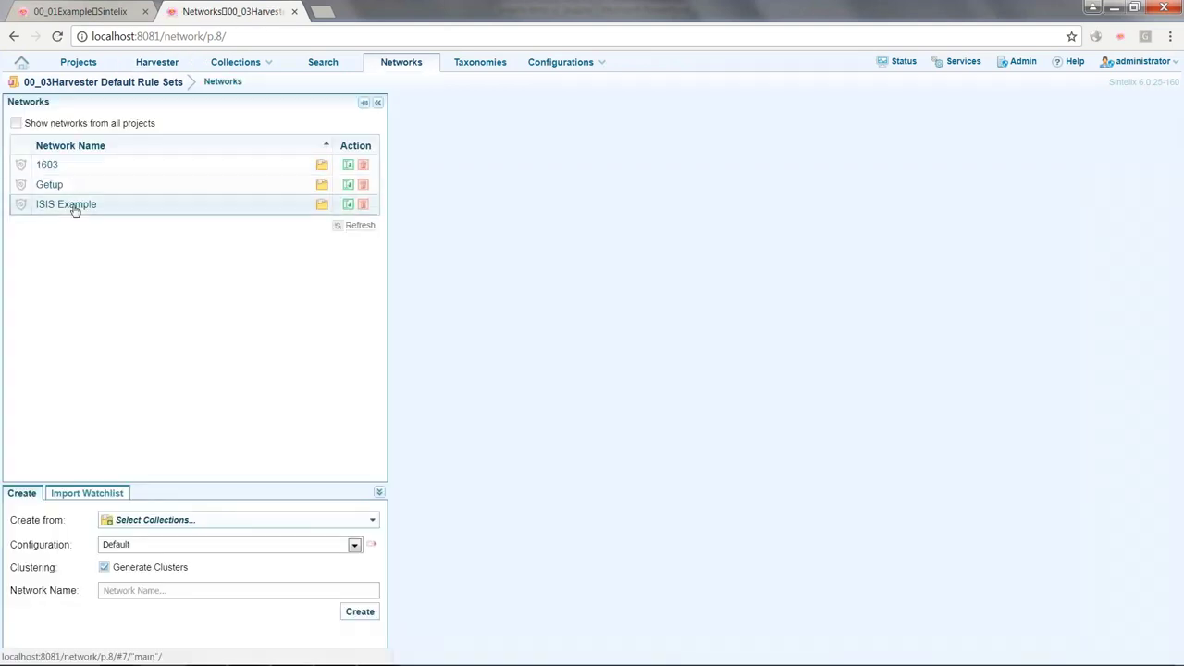
click(74, 204)
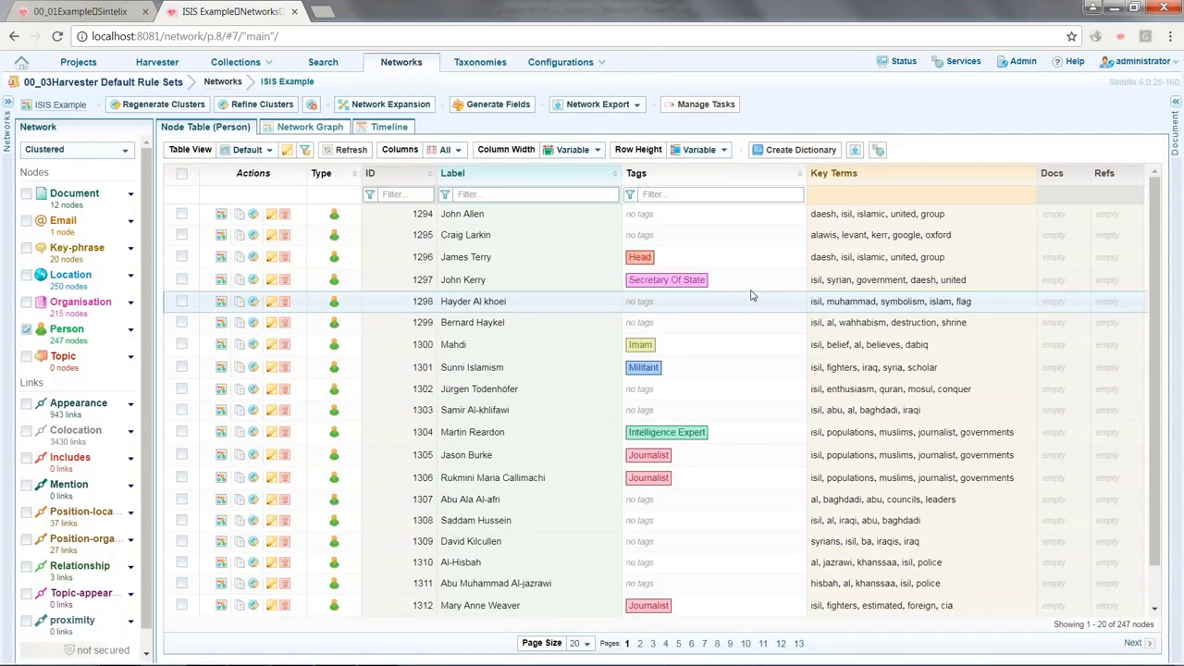
click(703, 173)
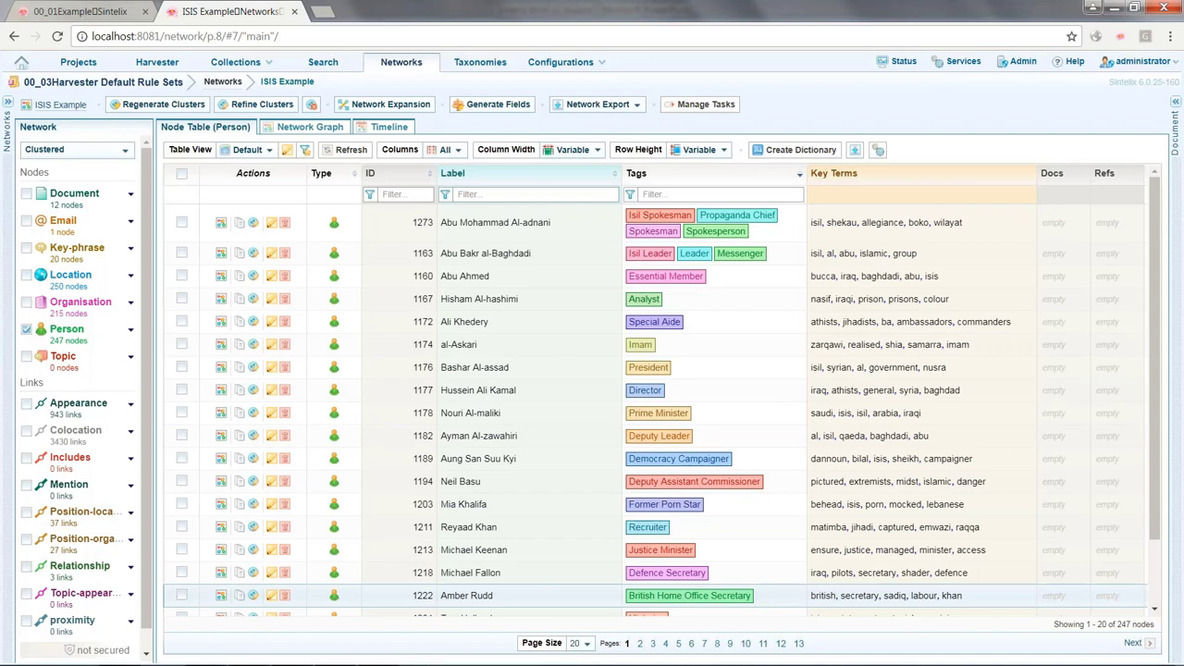
Browse the tagged Person nodes across the table pages and open the source document of the node with ID 1203.
scroll(682, 552, down, 1)
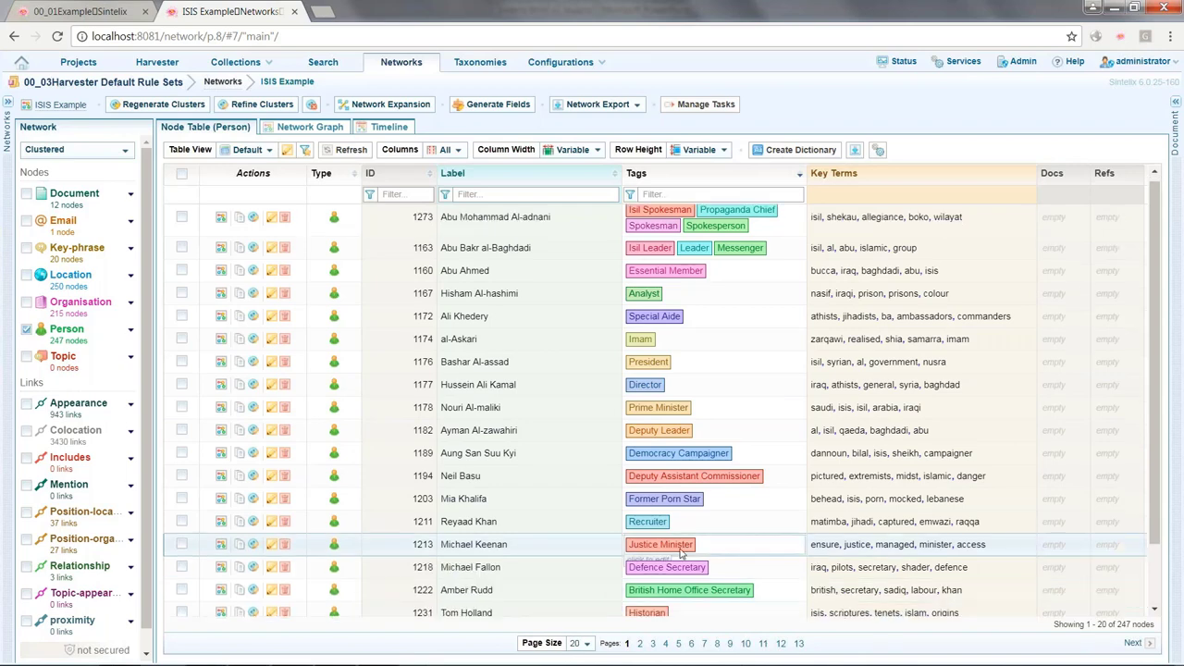
click(639, 644)
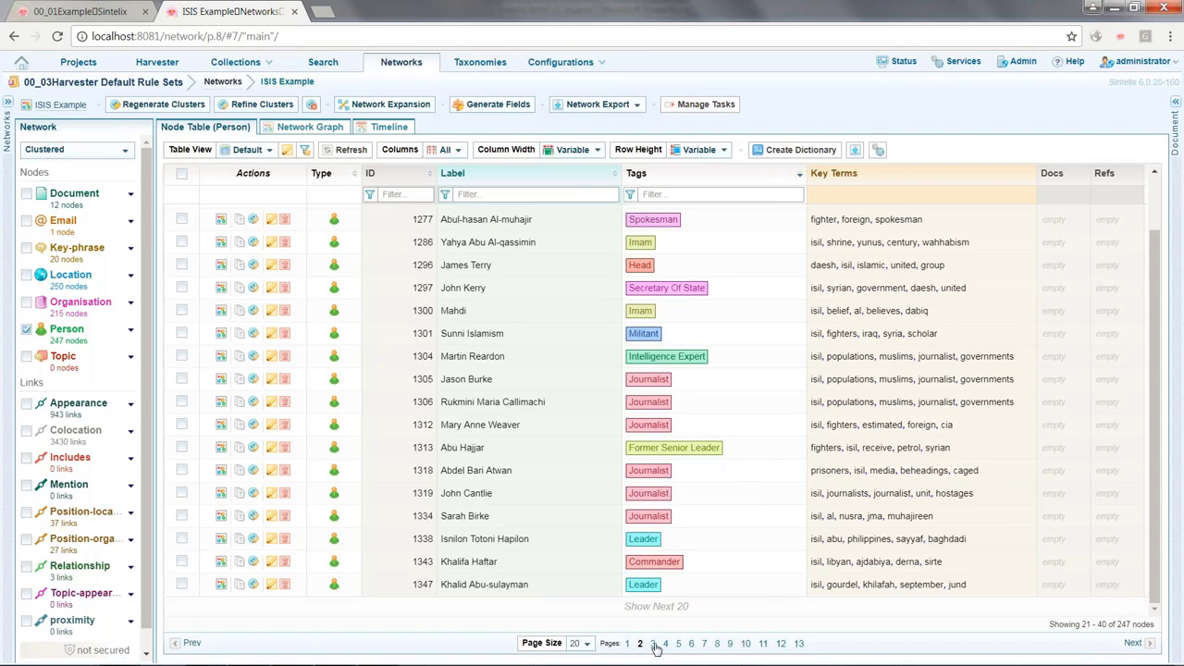
click(653, 644)
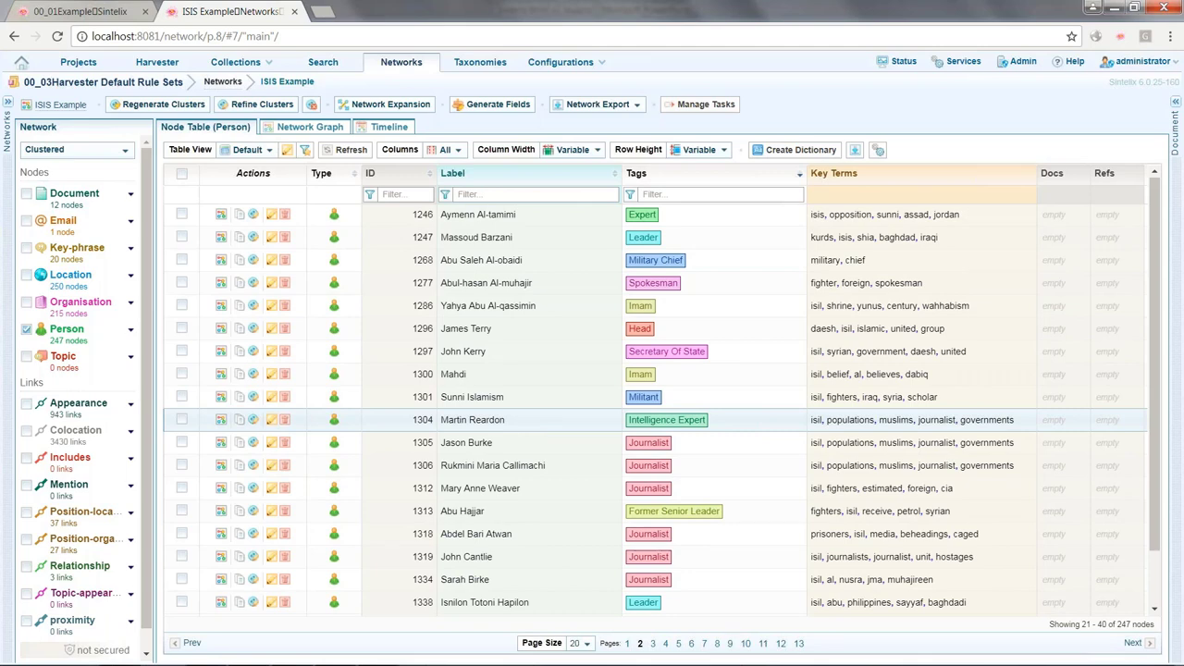
scroll(783, 470, up, 3)
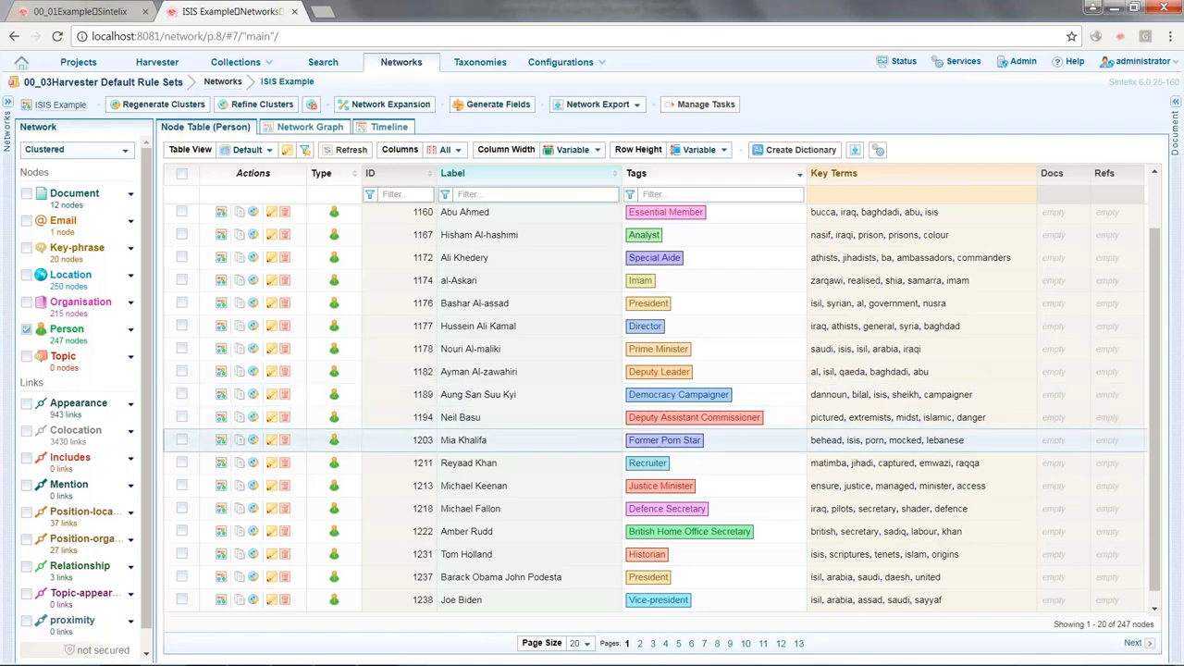
click(238, 439)
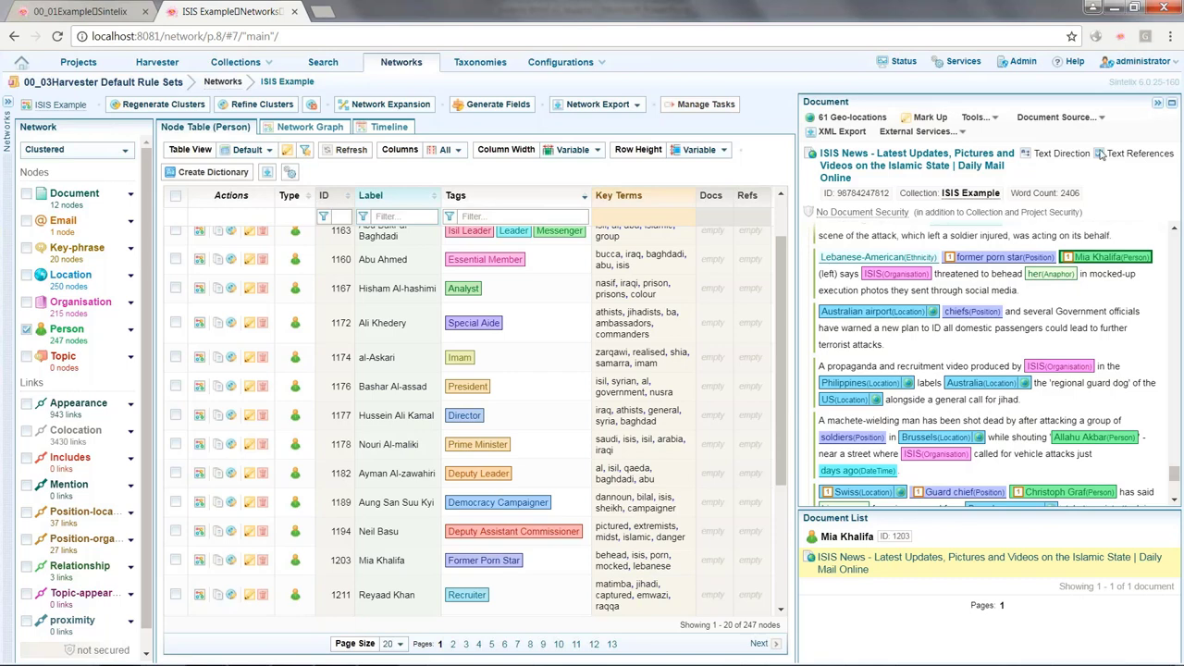
Open the Facebook - People, Info and Posts 2 network and sort its Person node table by current employer.
click(1157, 103)
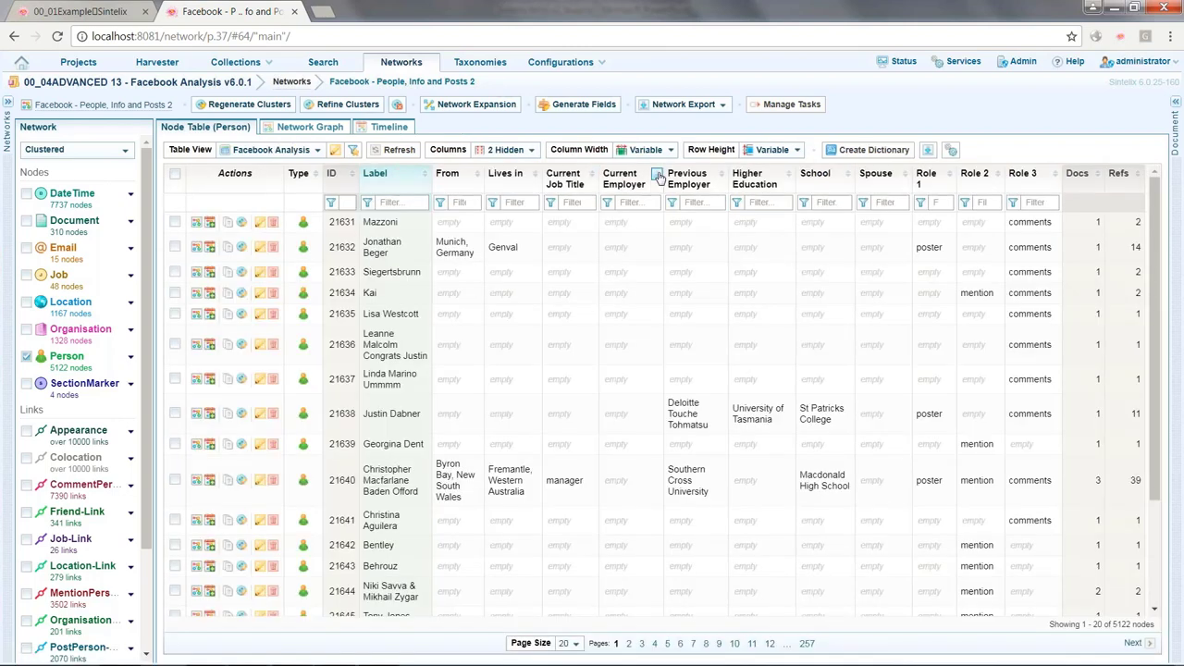
click(659, 176)
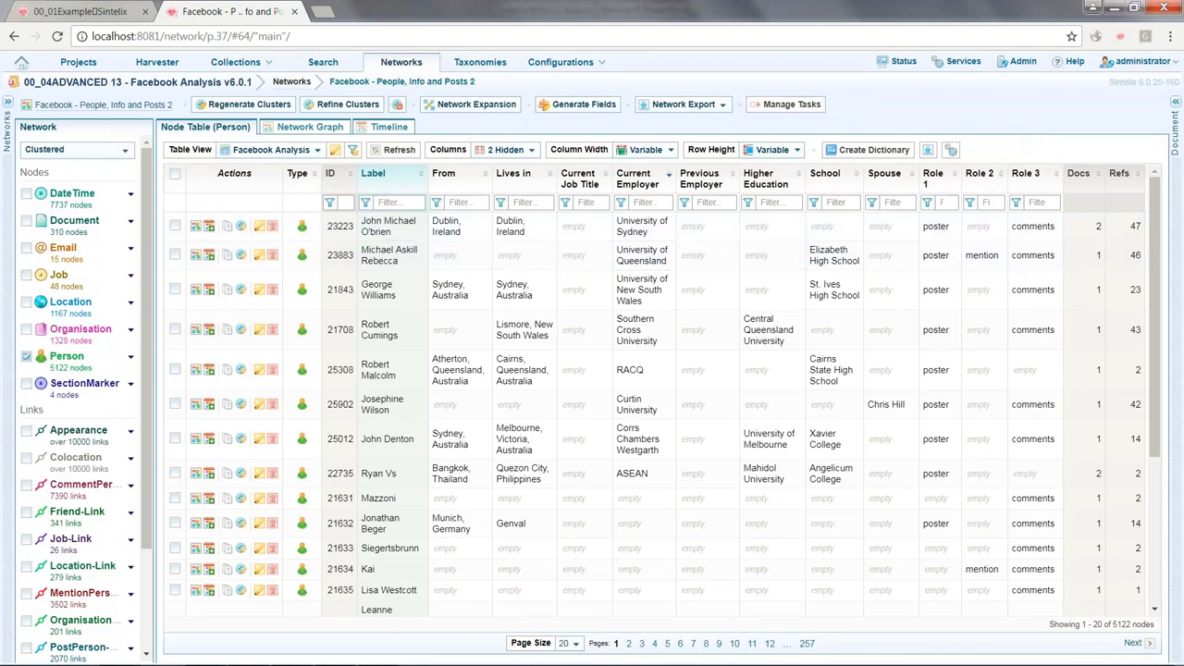
drag(147, 240, 144, 344)
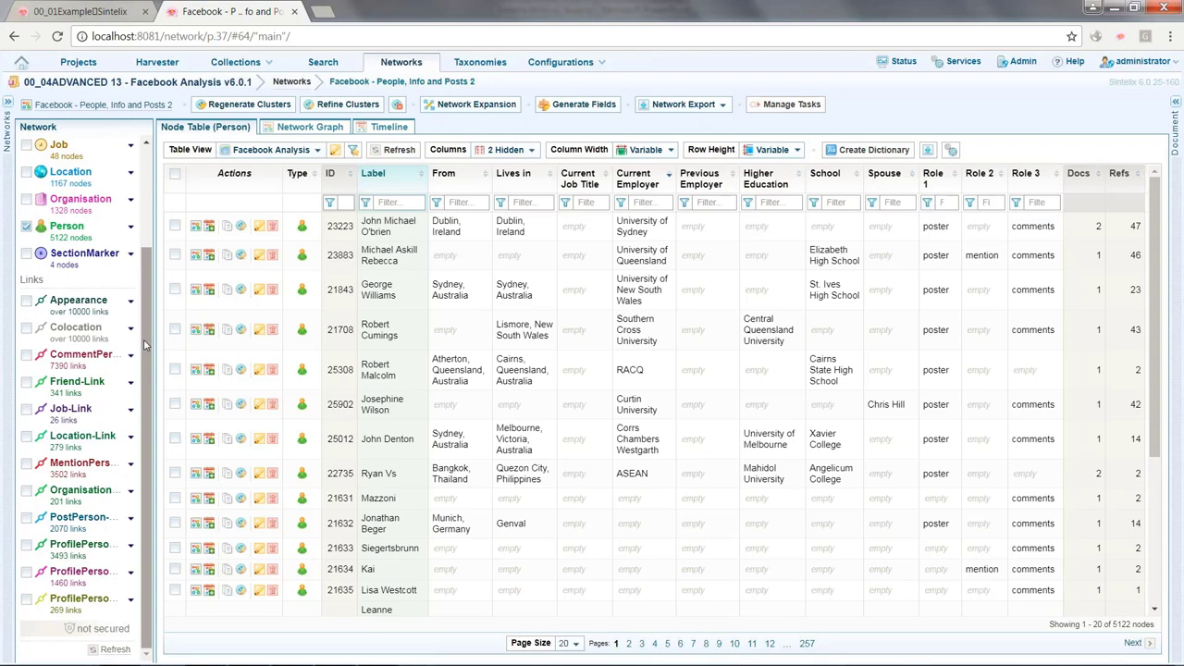
scroll(143, 344, up, 3)
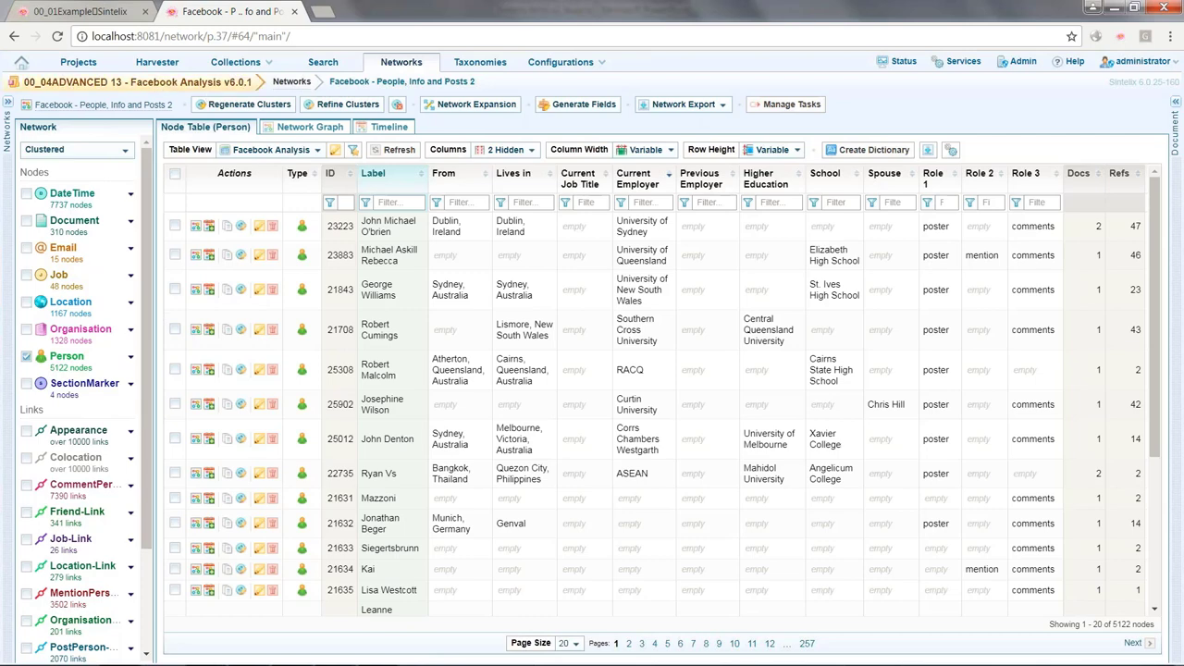
Switch to the project 00_05B Dark Web Example and list the User nodes of its drugs network.
click(137, 81)
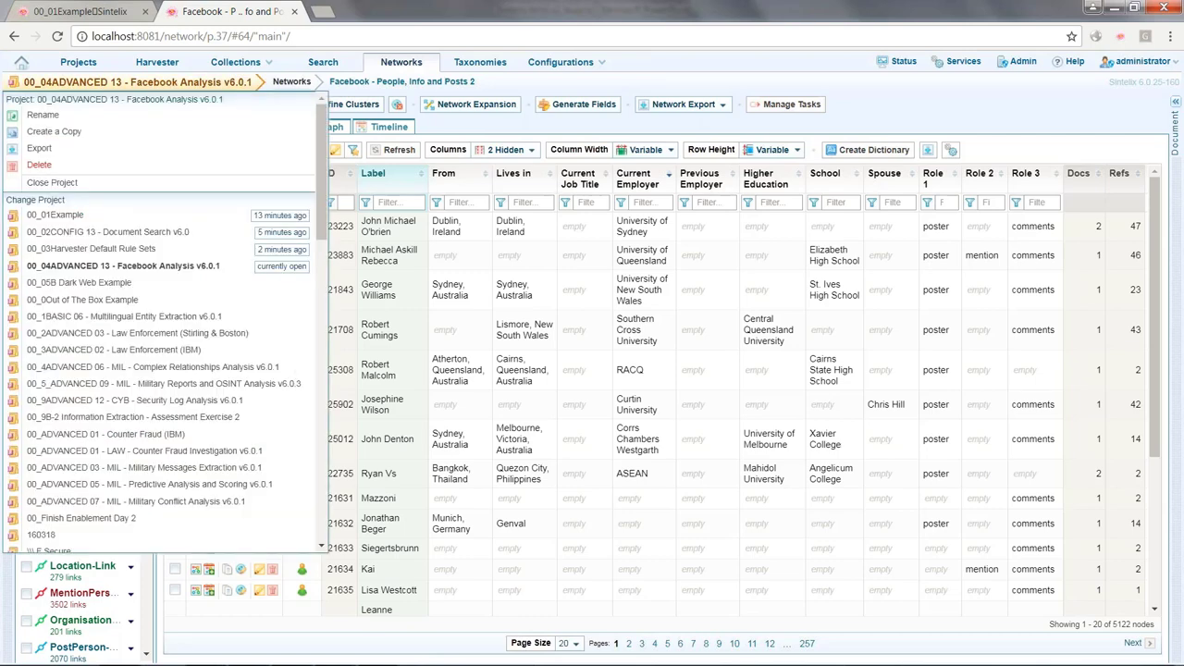
click(79, 282)
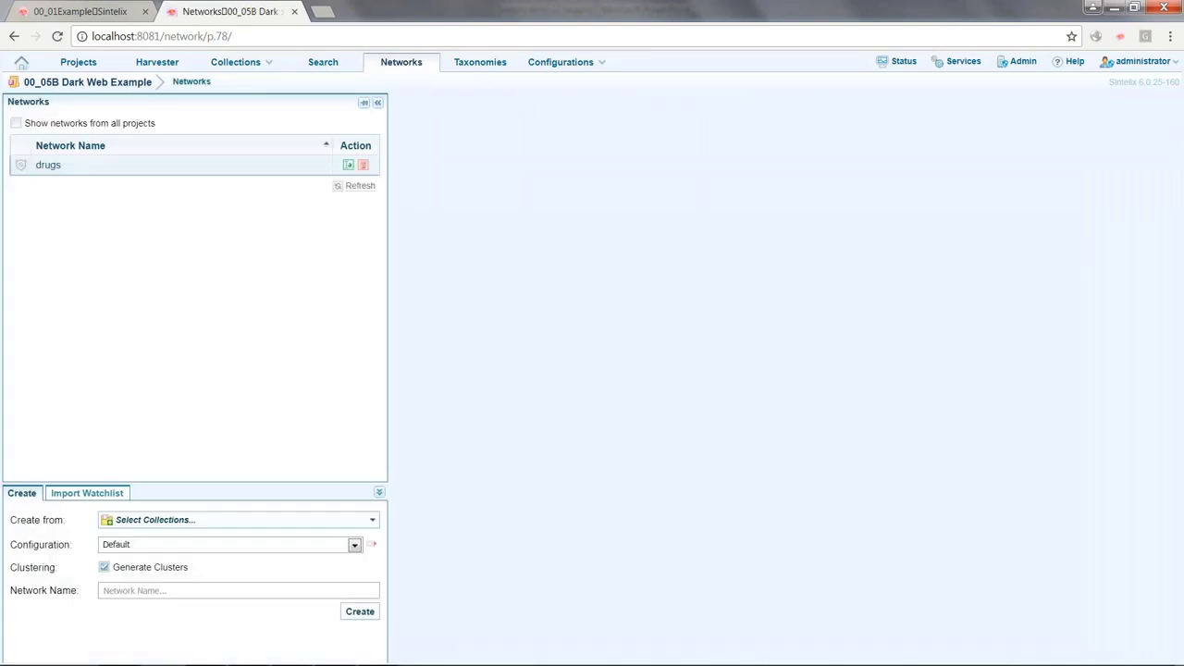
click(274, 167)
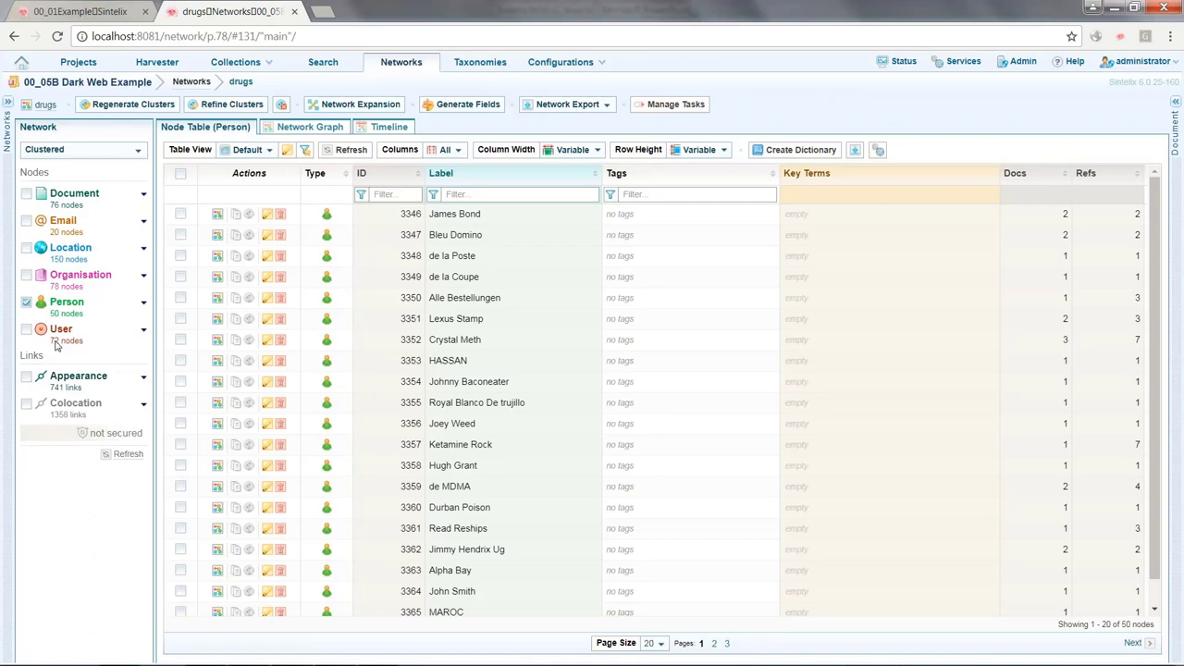
click(59, 331)
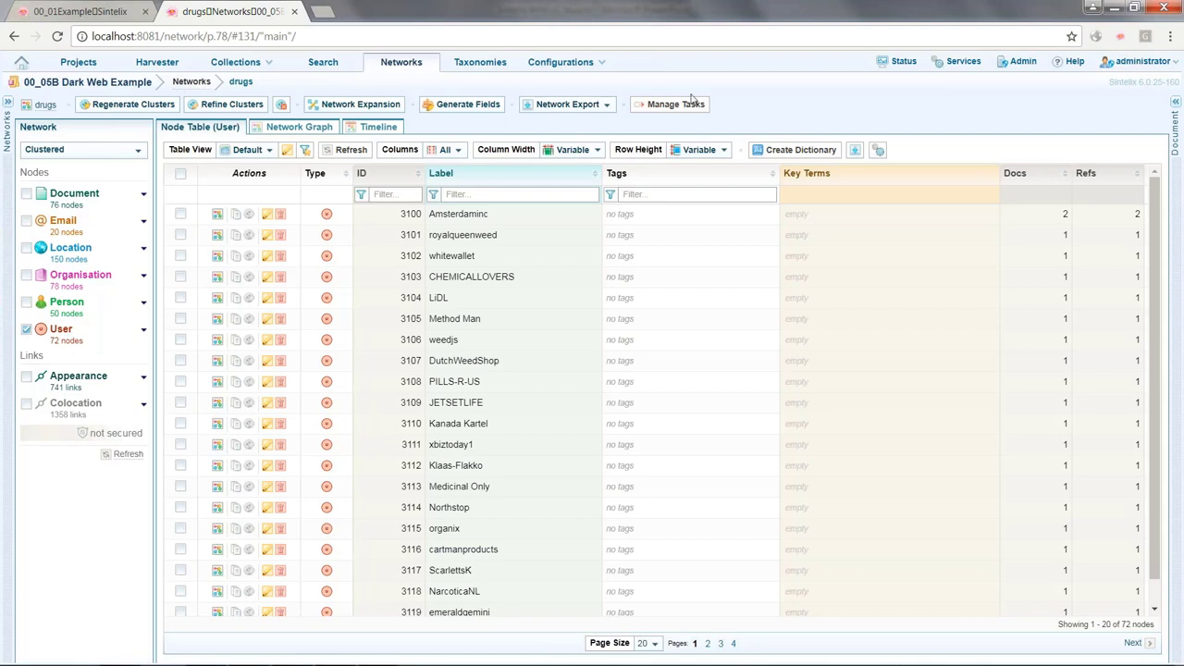
Open the Arrested for Fighting report from the Boston Police Reports collection in the project 00_2ADVANCED 03 - Law Enforcement (Stirling & Boston).
click(23, 64)
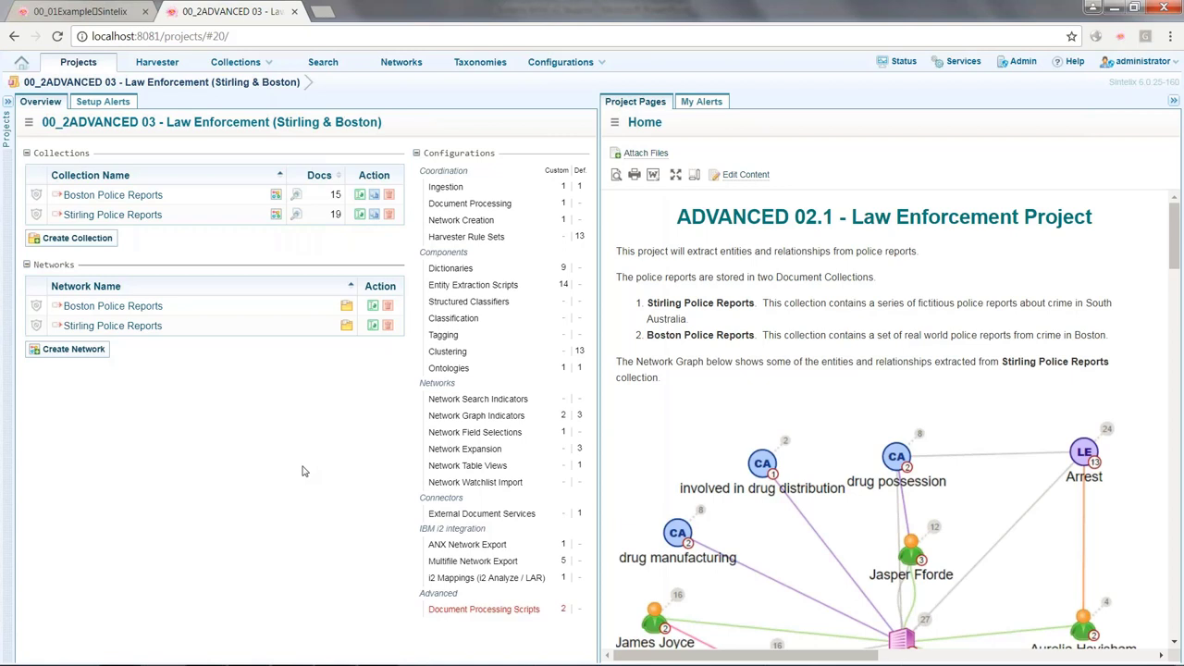
click(102, 195)
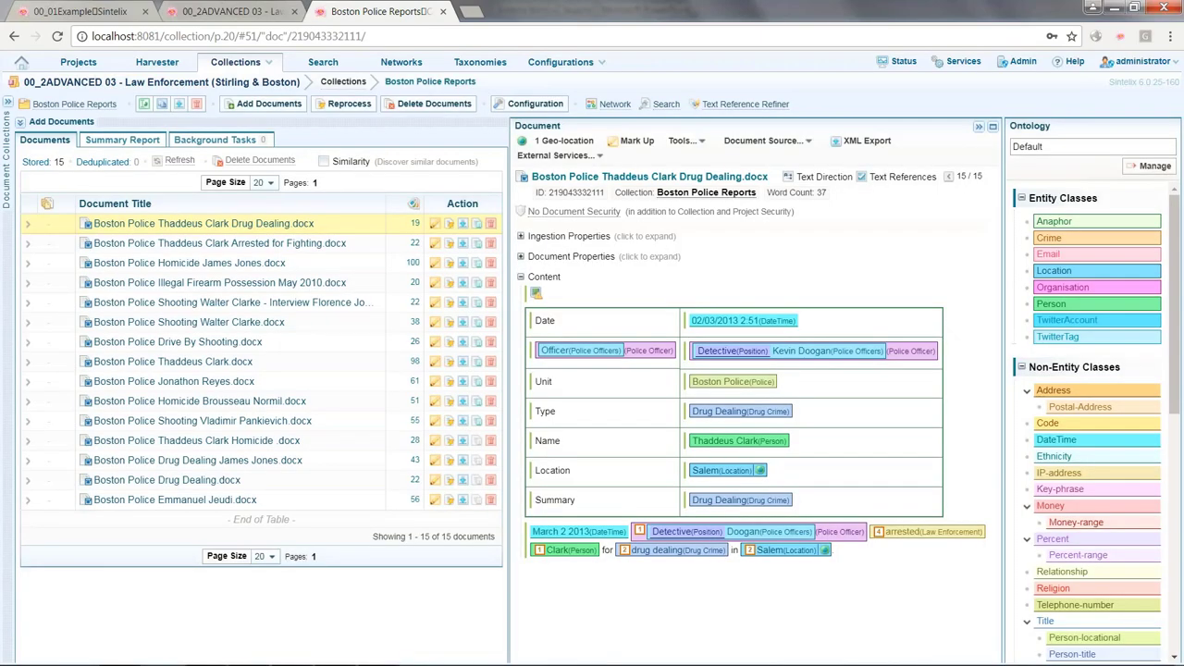
click(220, 244)
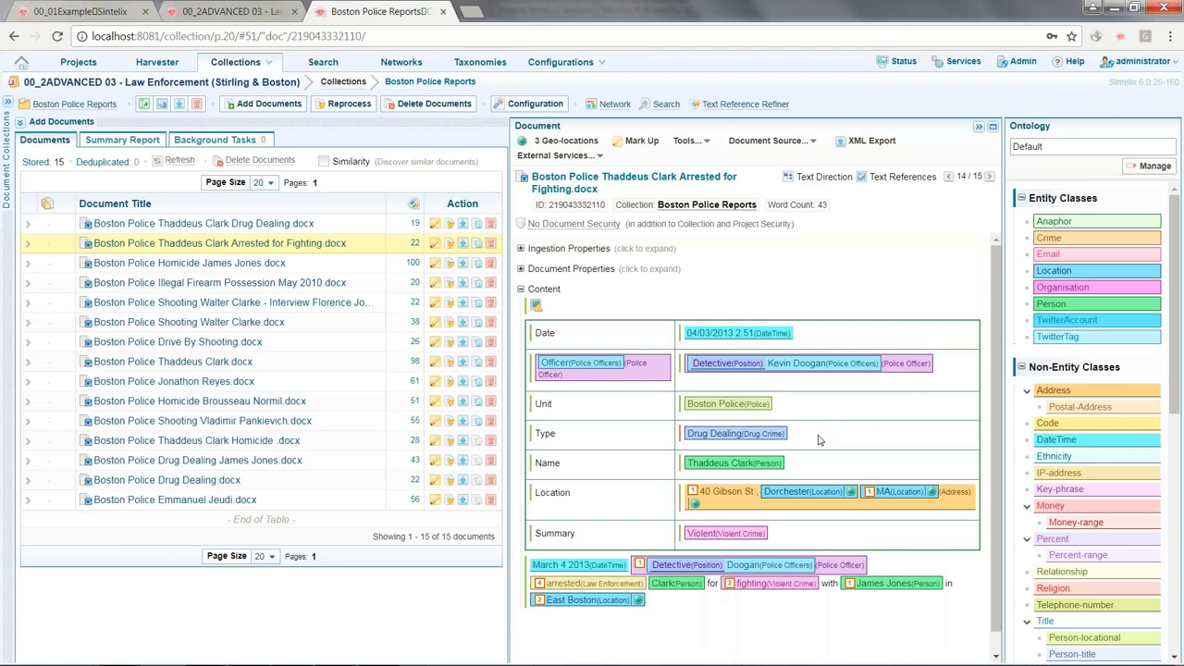
Inspect the entity details of the report's named suspect and of the second person in the fight, including the entity relations.
click(757, 465)
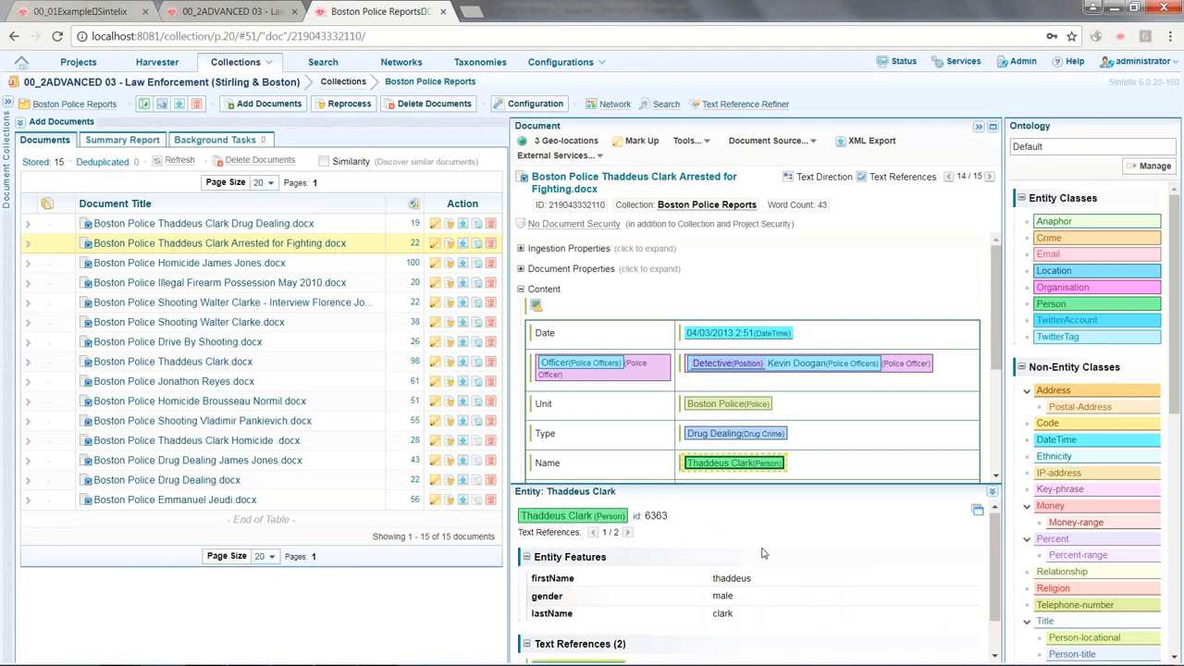
key(Escape)
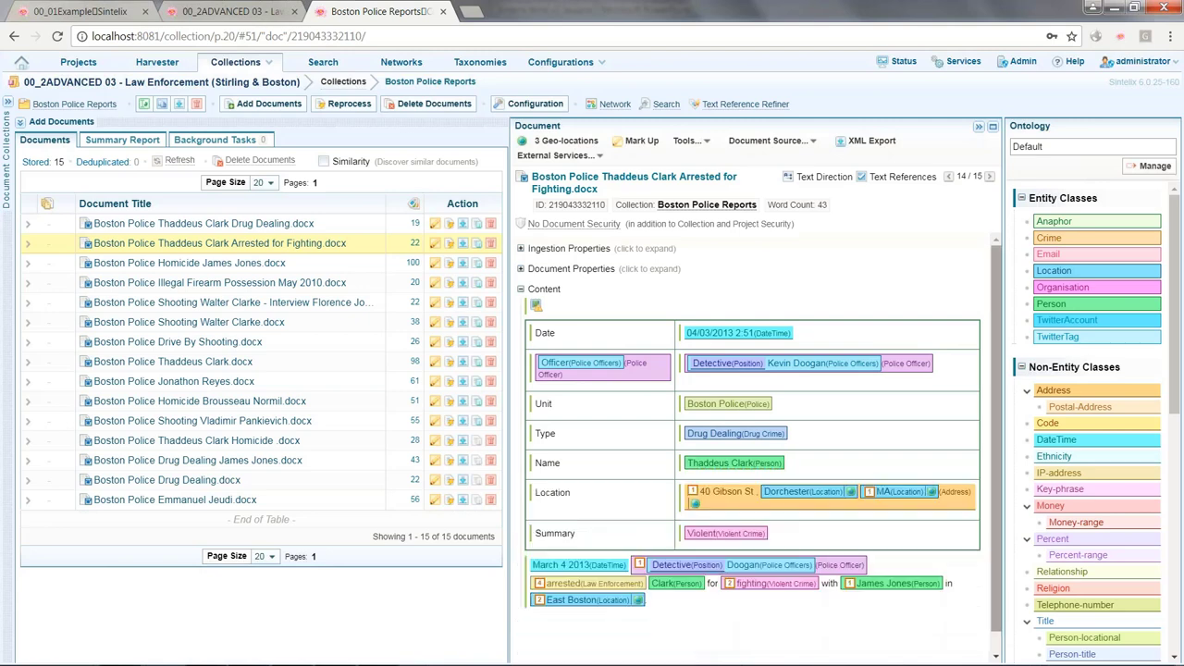
click(888, 583)
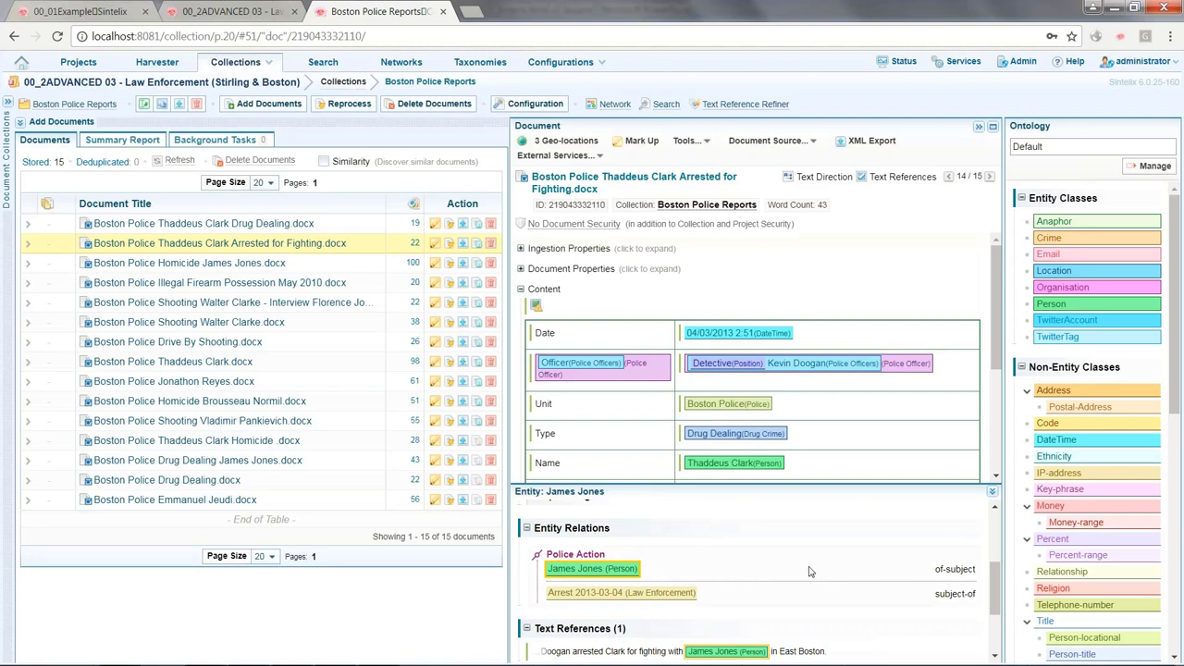
scroll(810, 572, up, 5)
key(Escape)
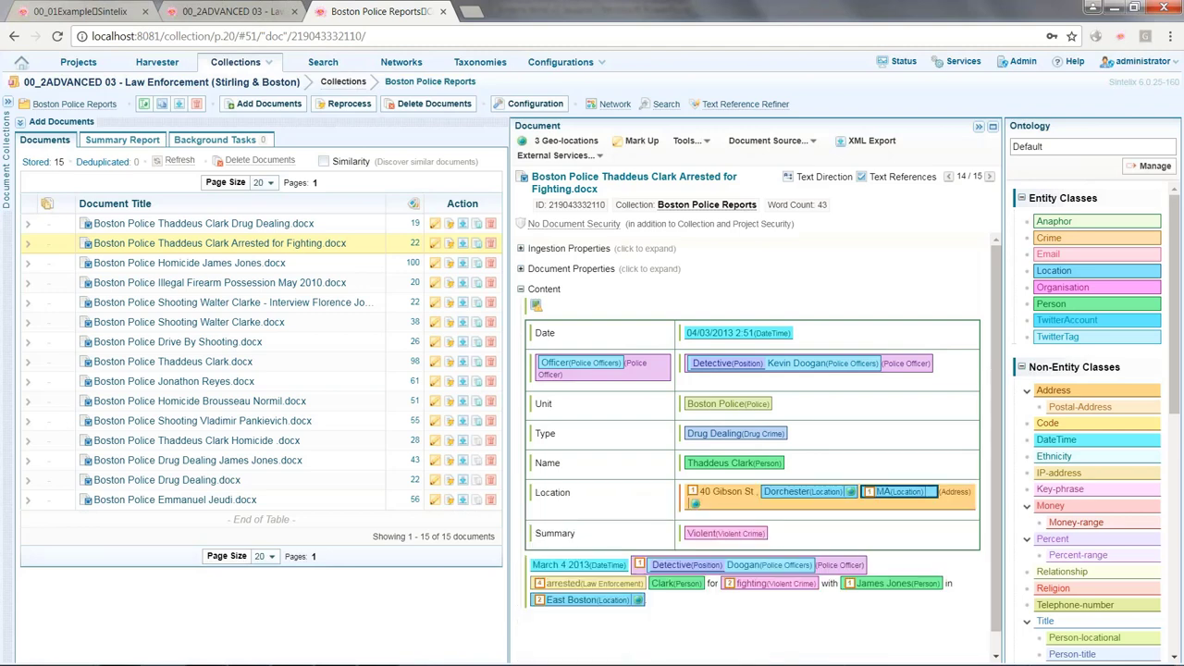
Open the first Homicide report in the collection and examine the victim's entity features and relations from the Summary row.
click(153, 266)
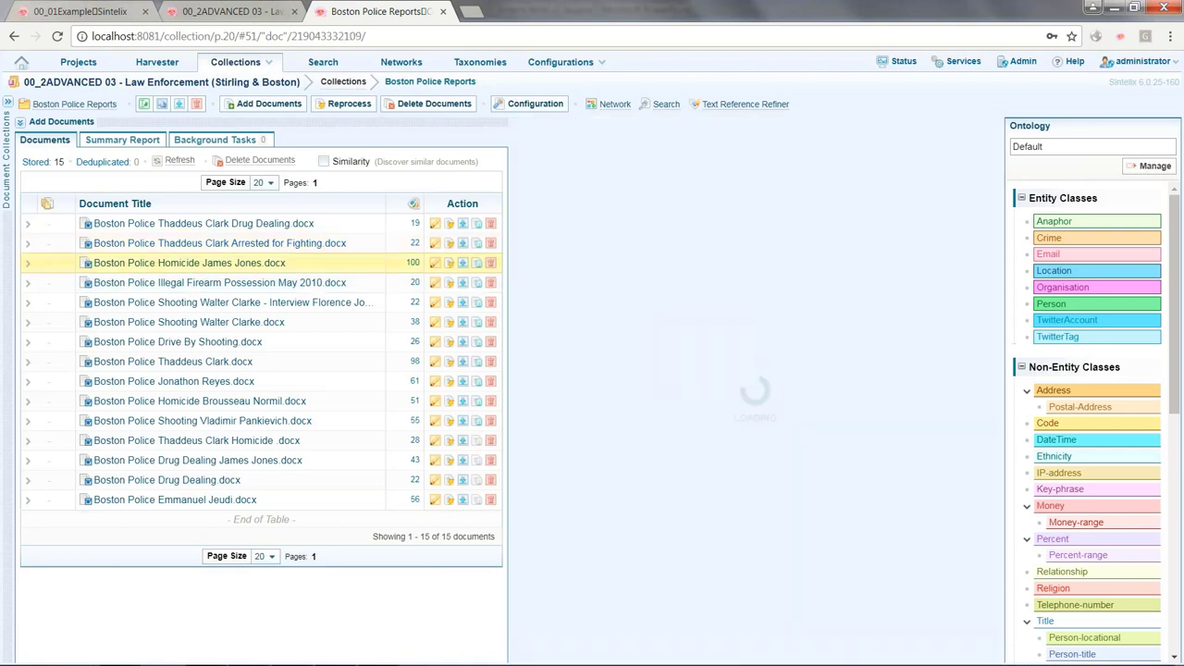
scroll(761, 514, down, 3)
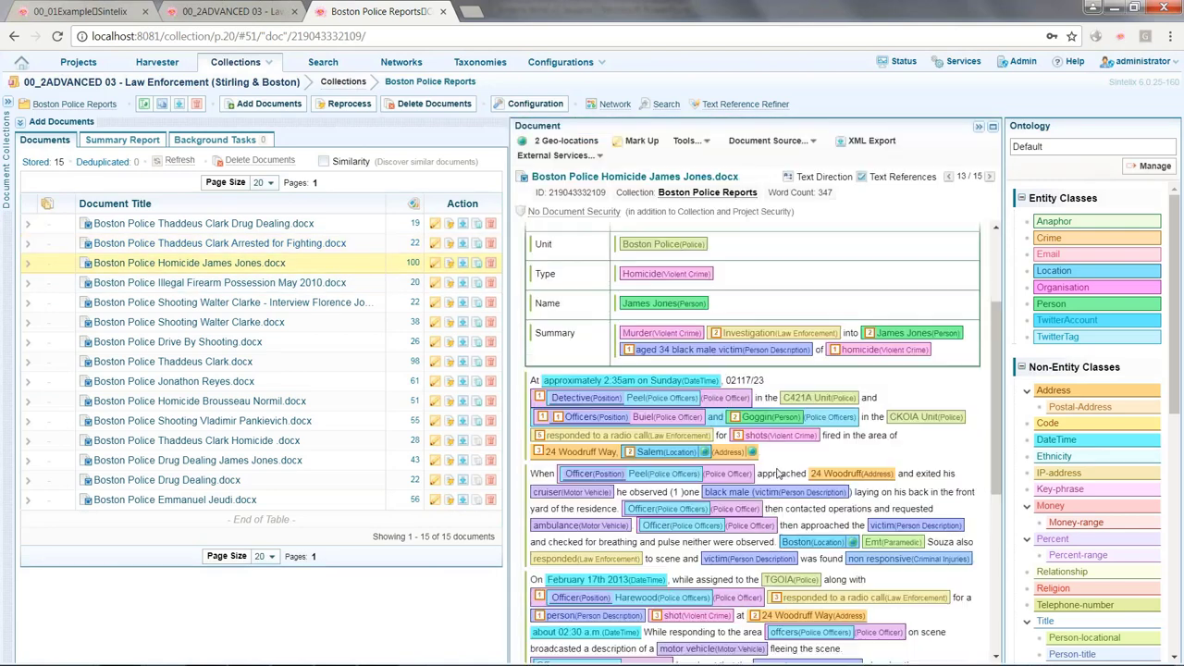
scroll(777, 472, up, 2)
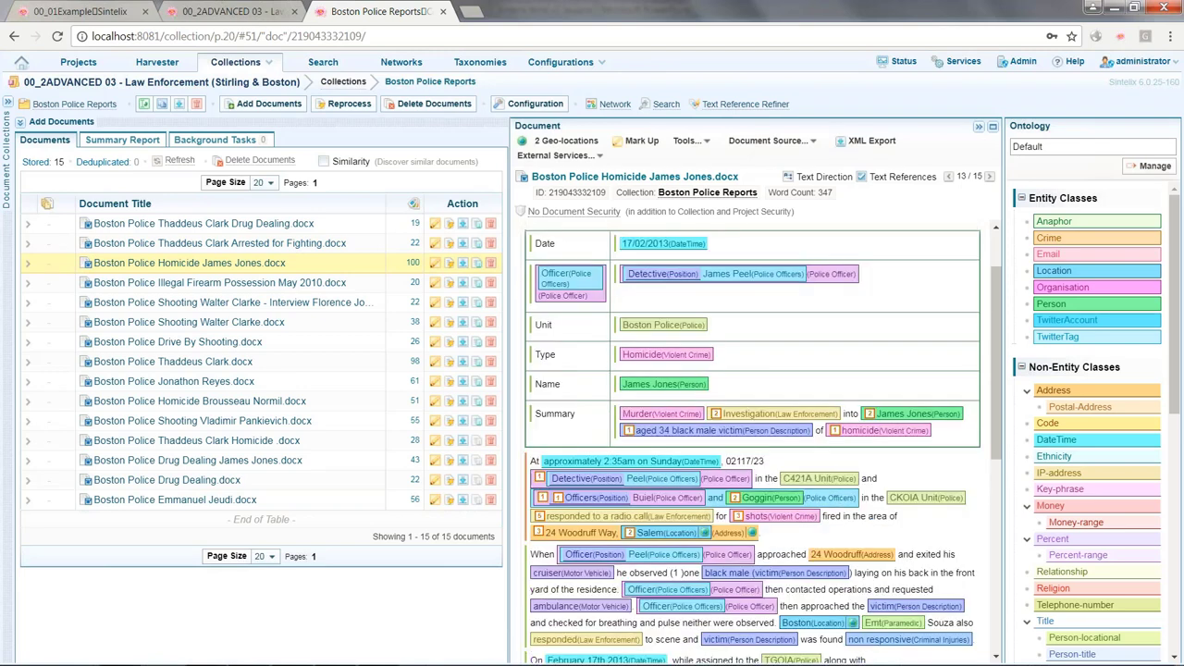
click(905, 415)
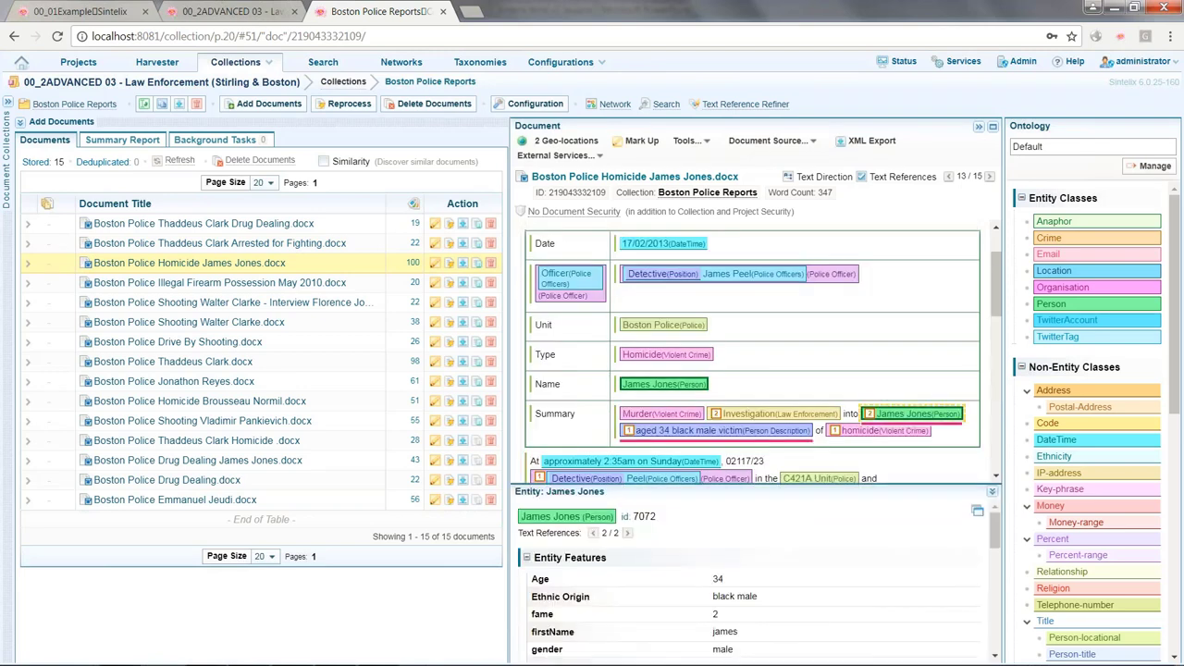
scroll(754, 574, down, 3)
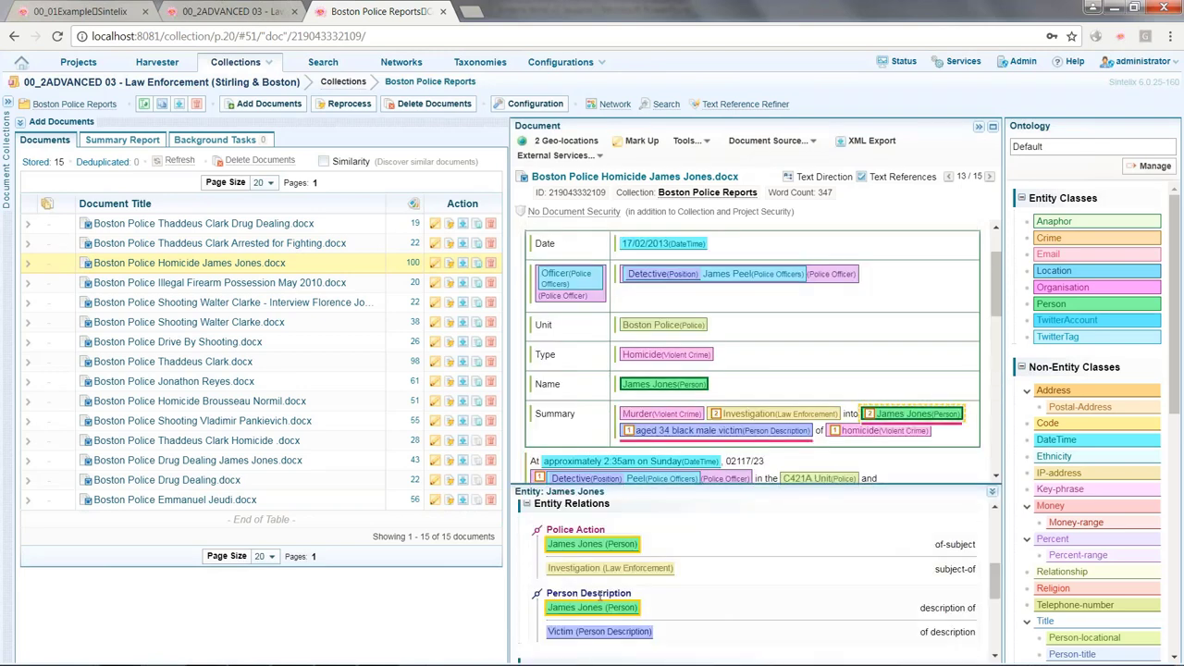
click(791, 465)
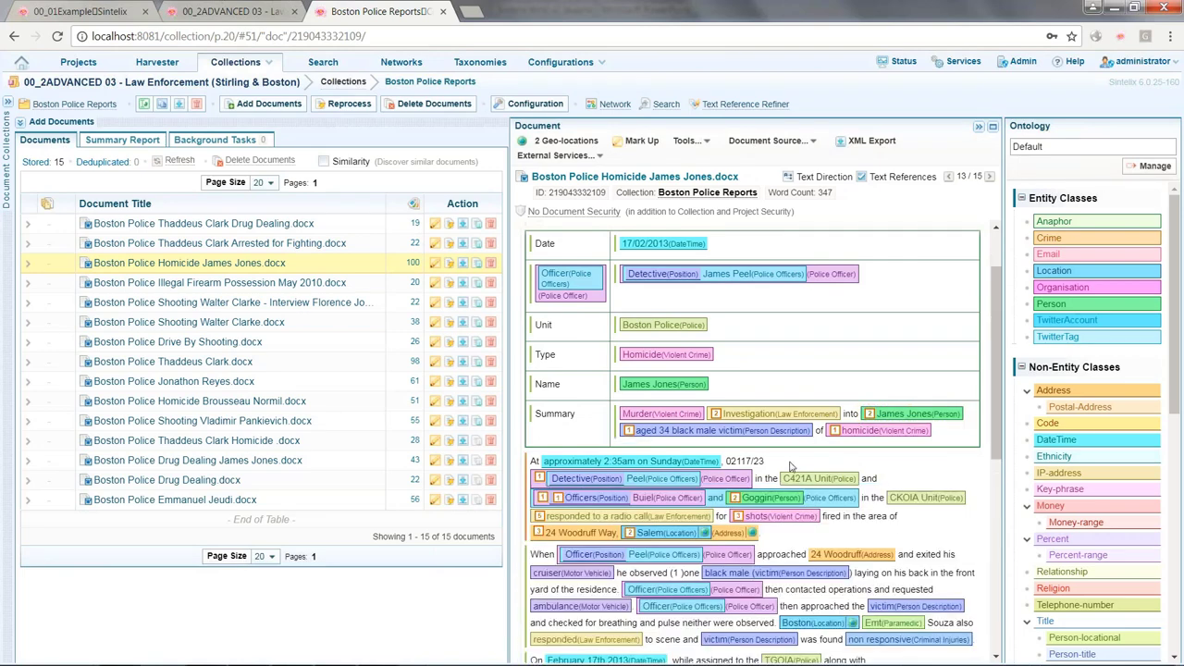
scroll(795, 466, up, 2)
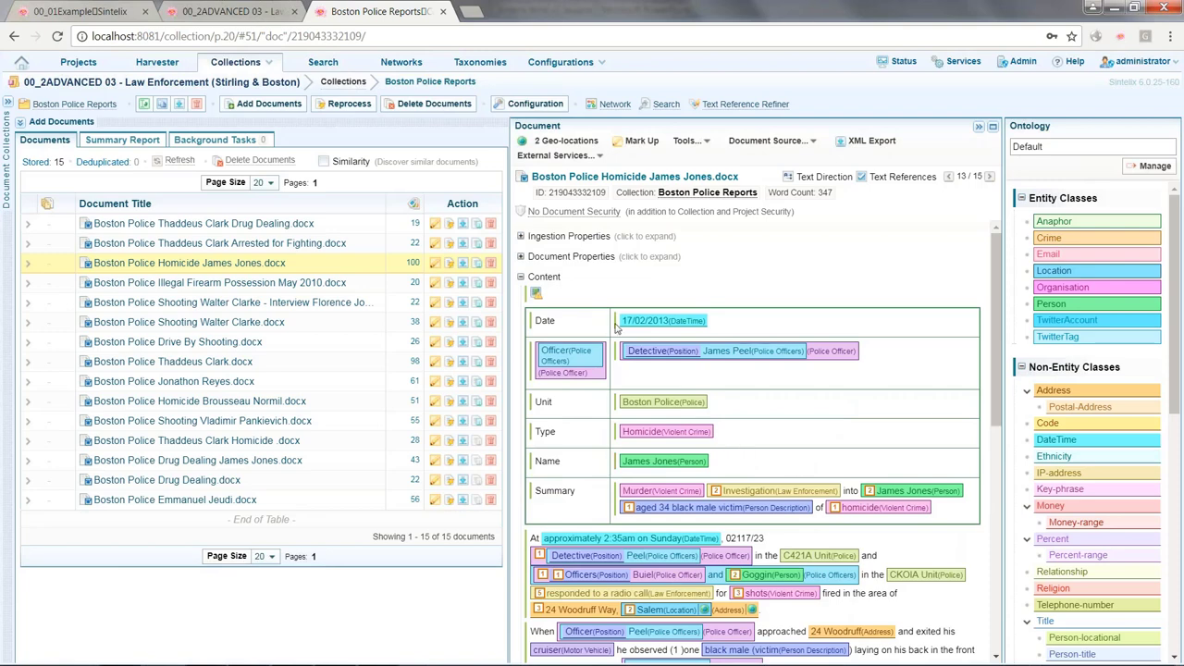
Open the Boston Police Reports network, sort its Person table with tagged nodes first, and review the node and link types.
click(404, 63)
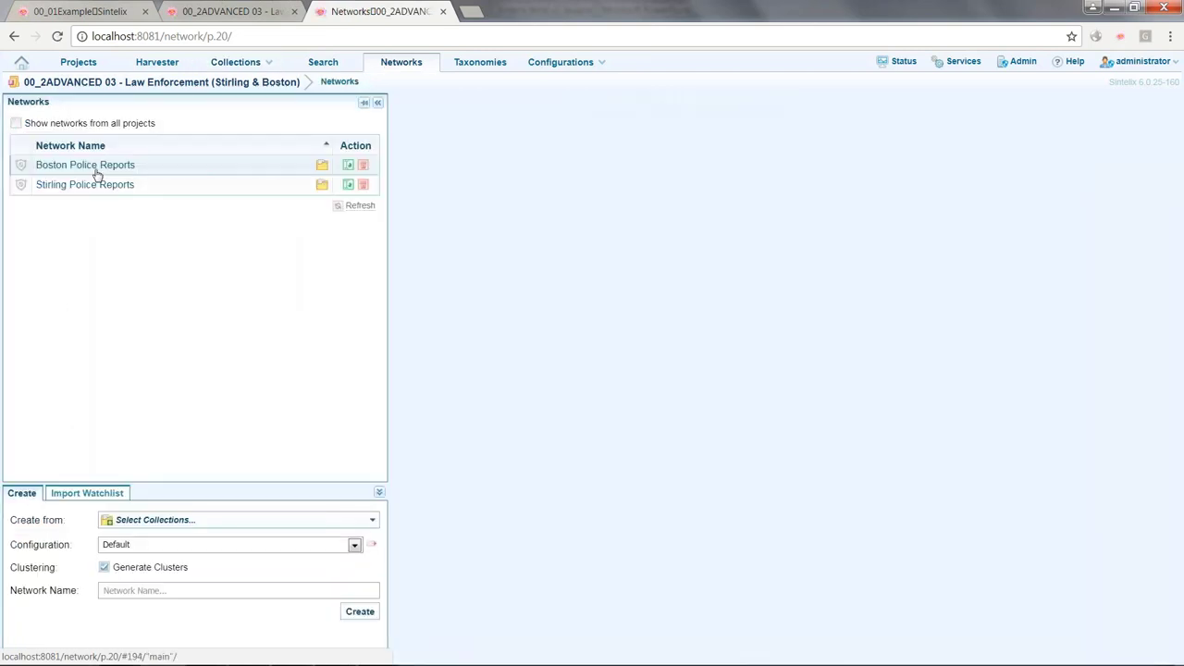
click(97, 170)
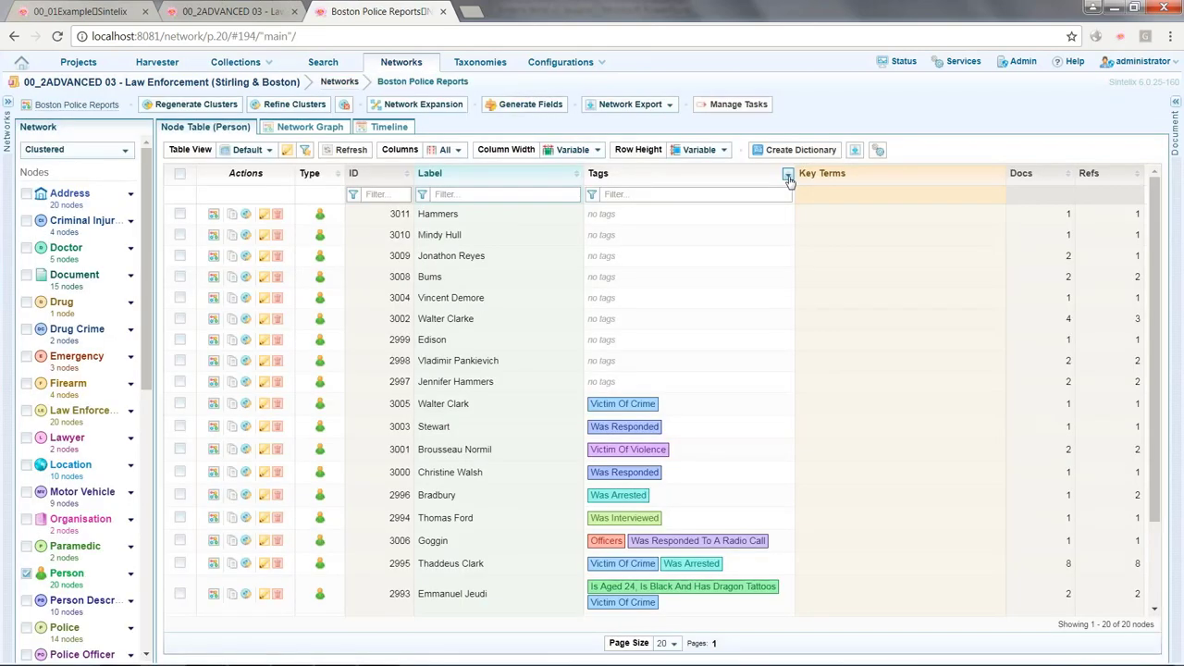
click(787, 175)
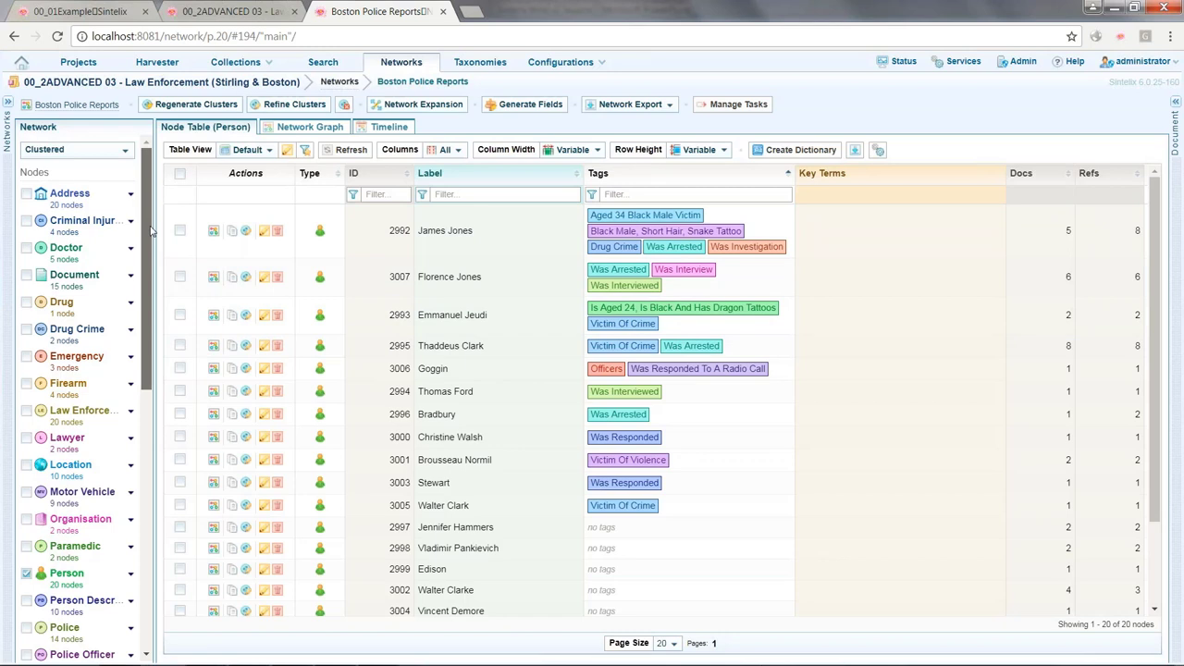
drag(151, 231, 148, 382)
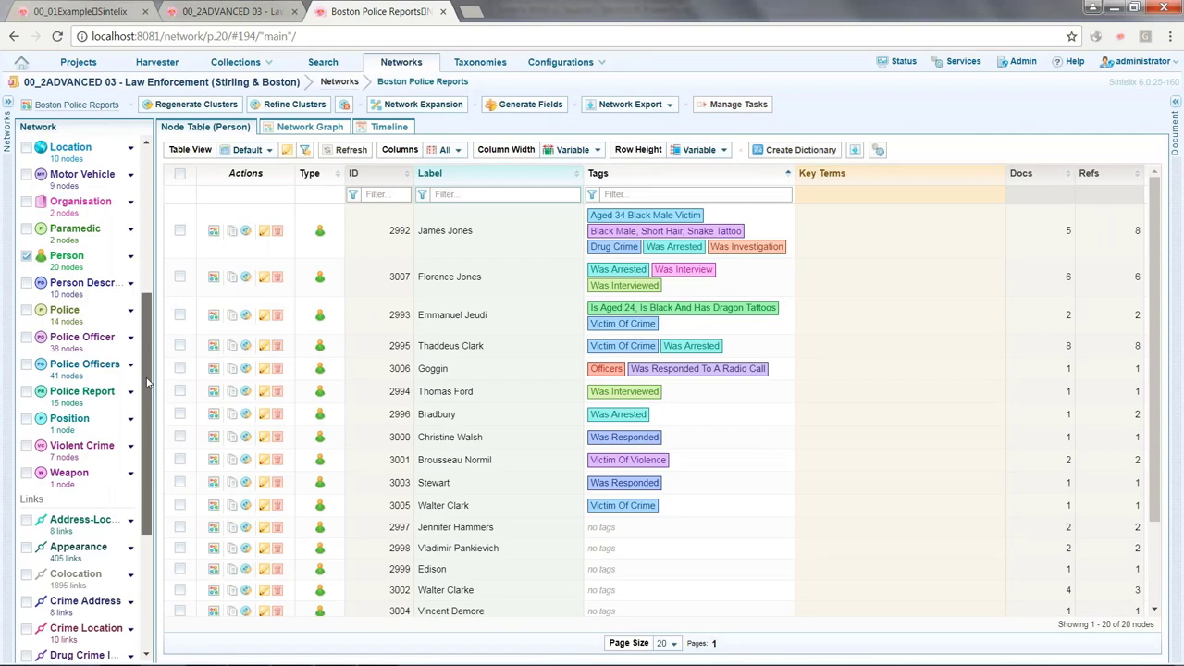
drag(146, 382, 136, 474)
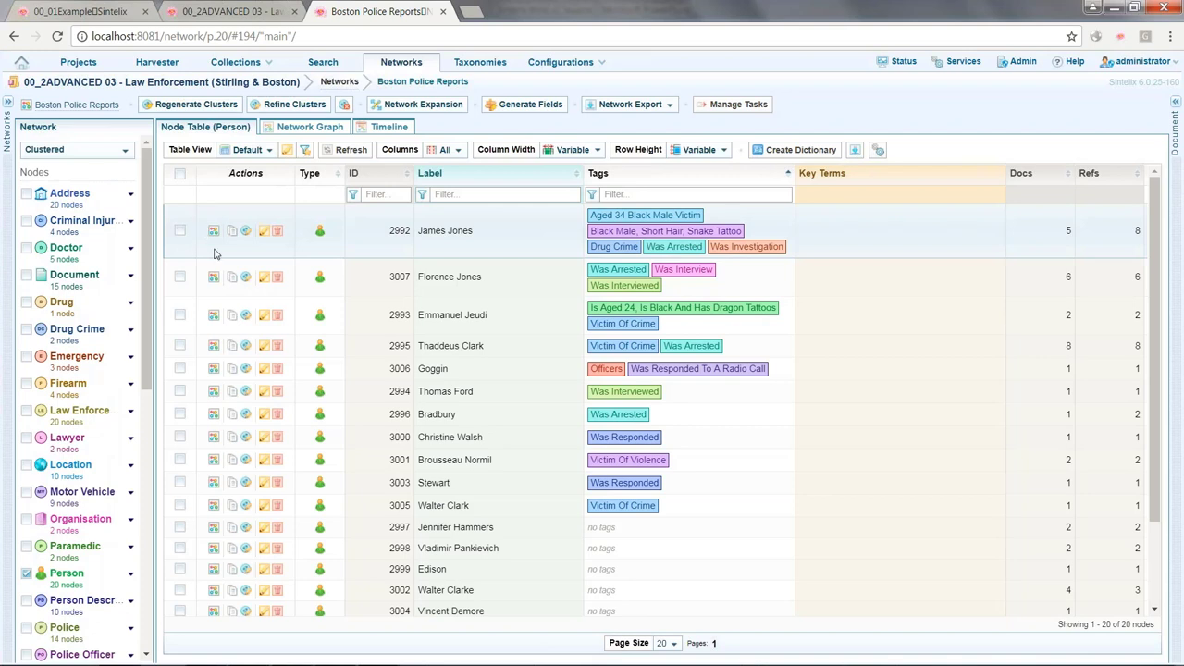
Show the Person node with ID 2992 and the related Person node with ID 3007 in the network graph.
click(214, 233)
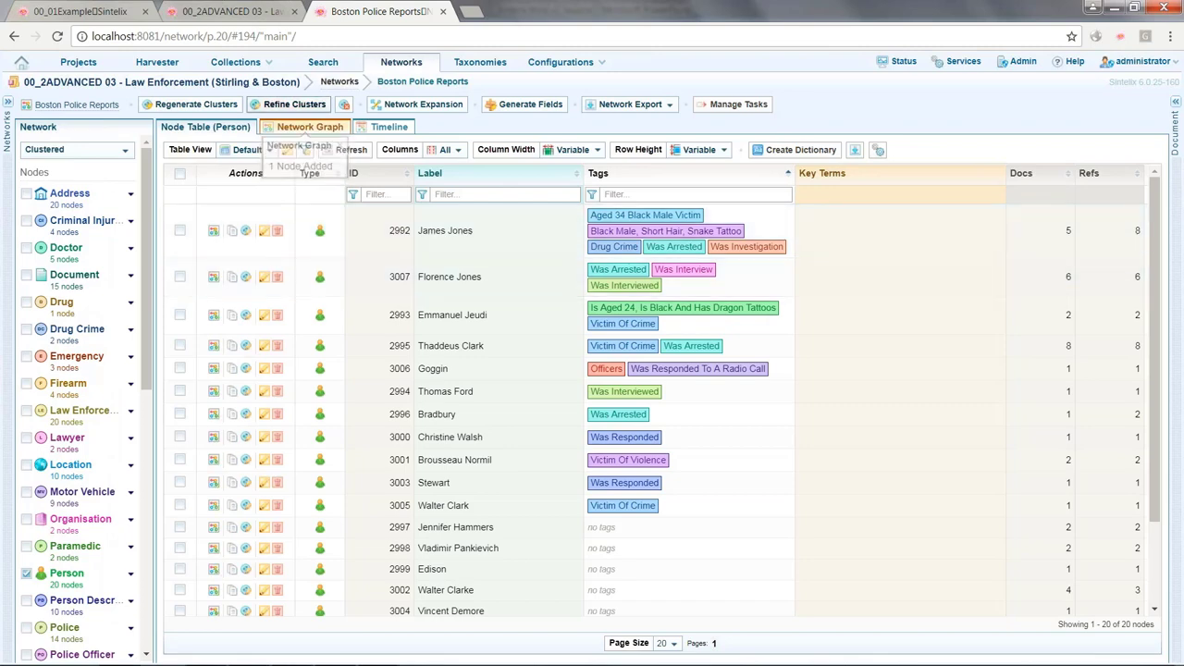
click(309, 127)
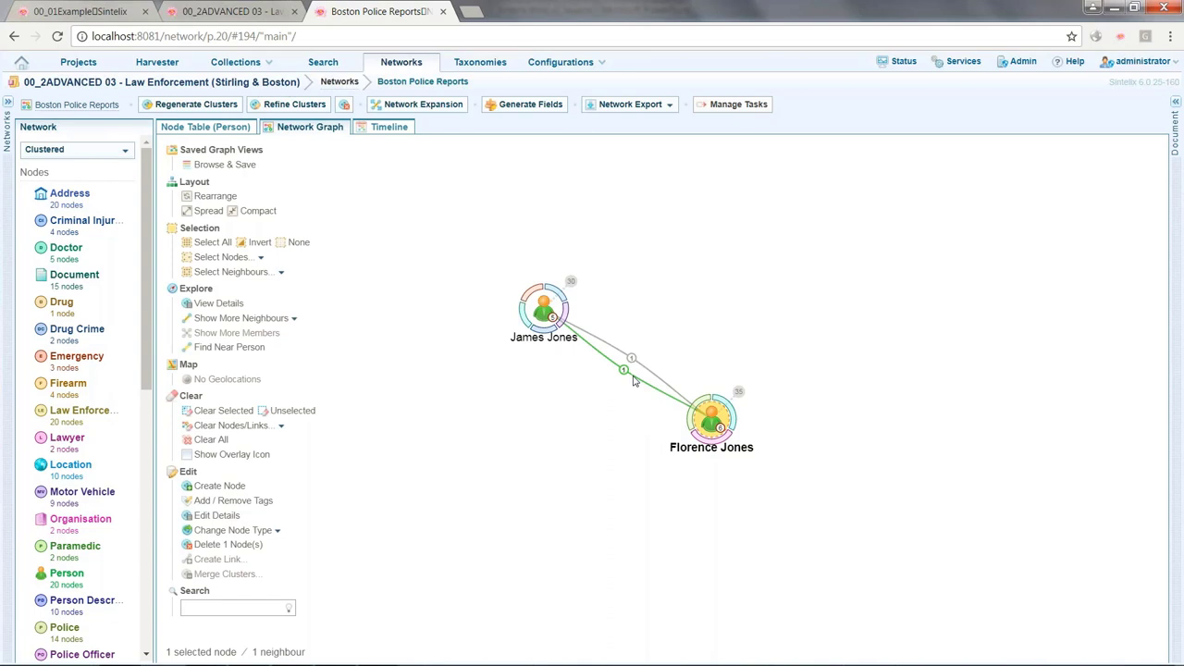
Find the shortest path between the two Person nodes in the graph, excluding Relationship links.
mouse_move(622, 374)
right_click(541, 309)
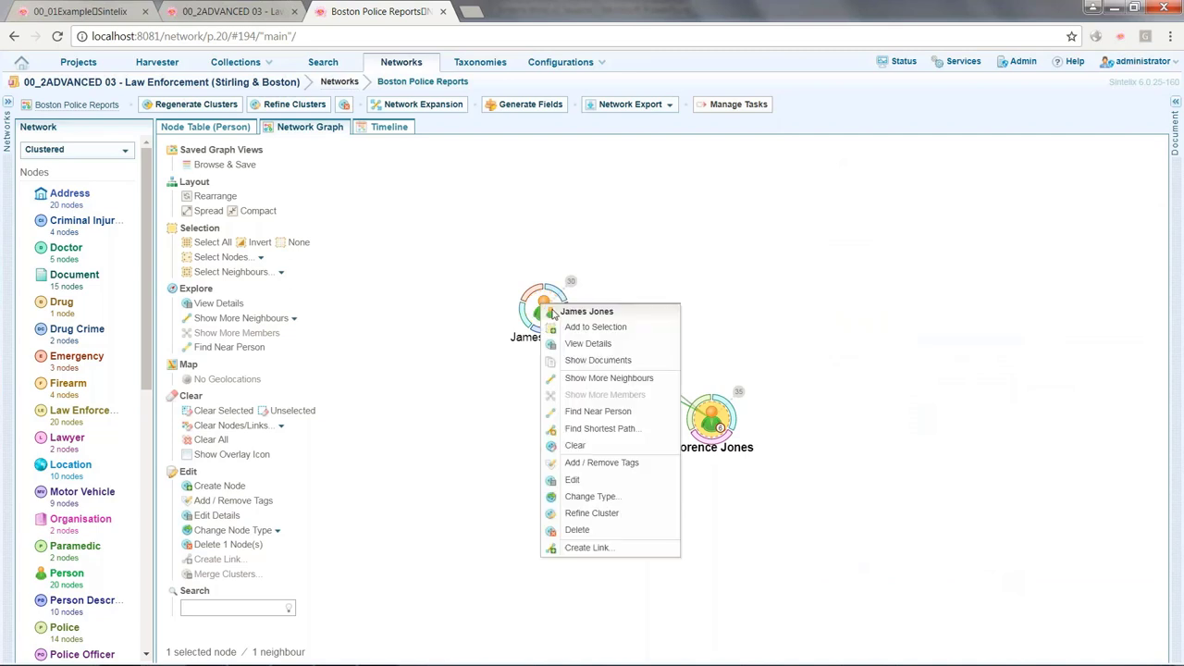
click(614, 430)
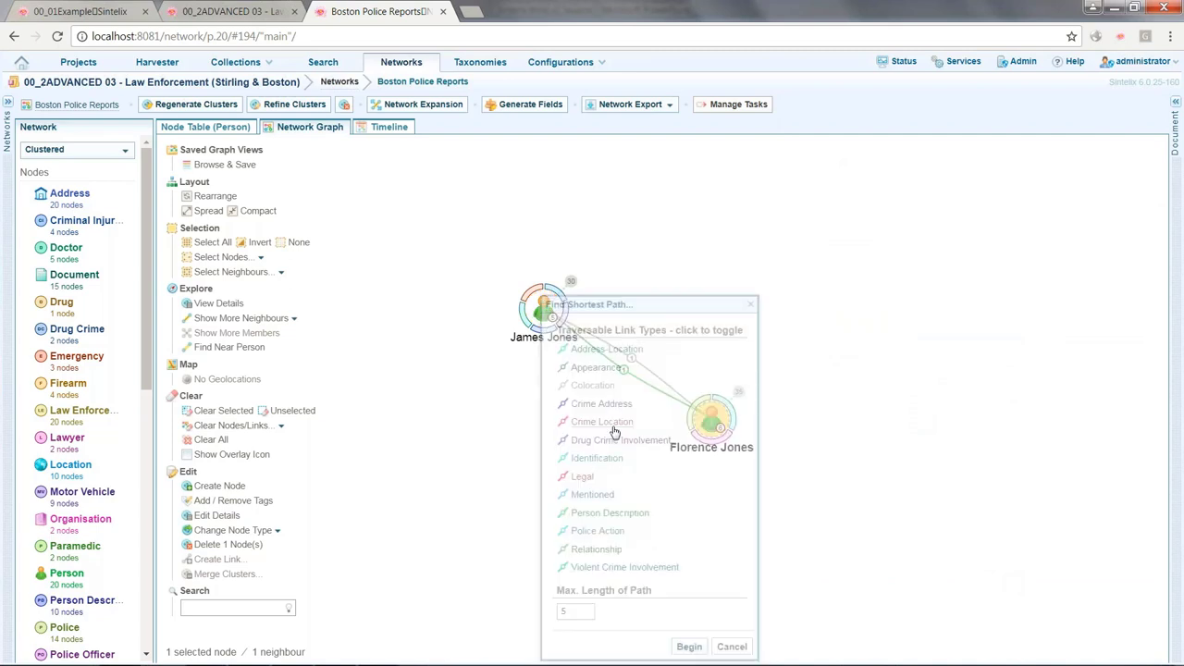
click(599, 548)
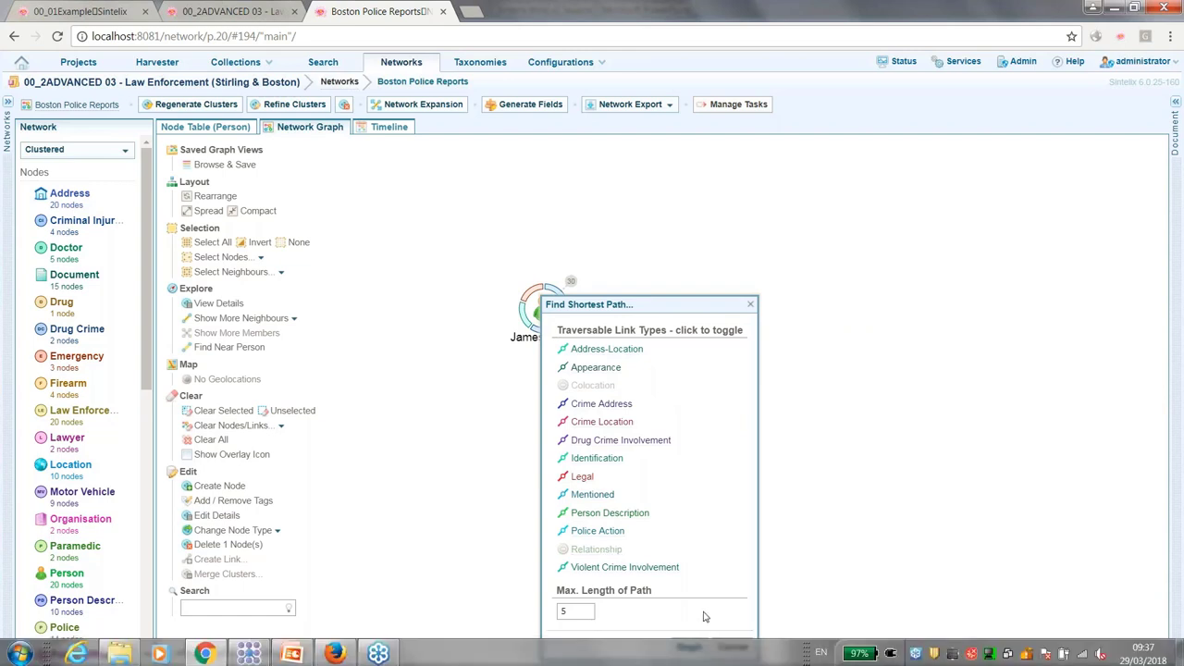
click(689, 647)
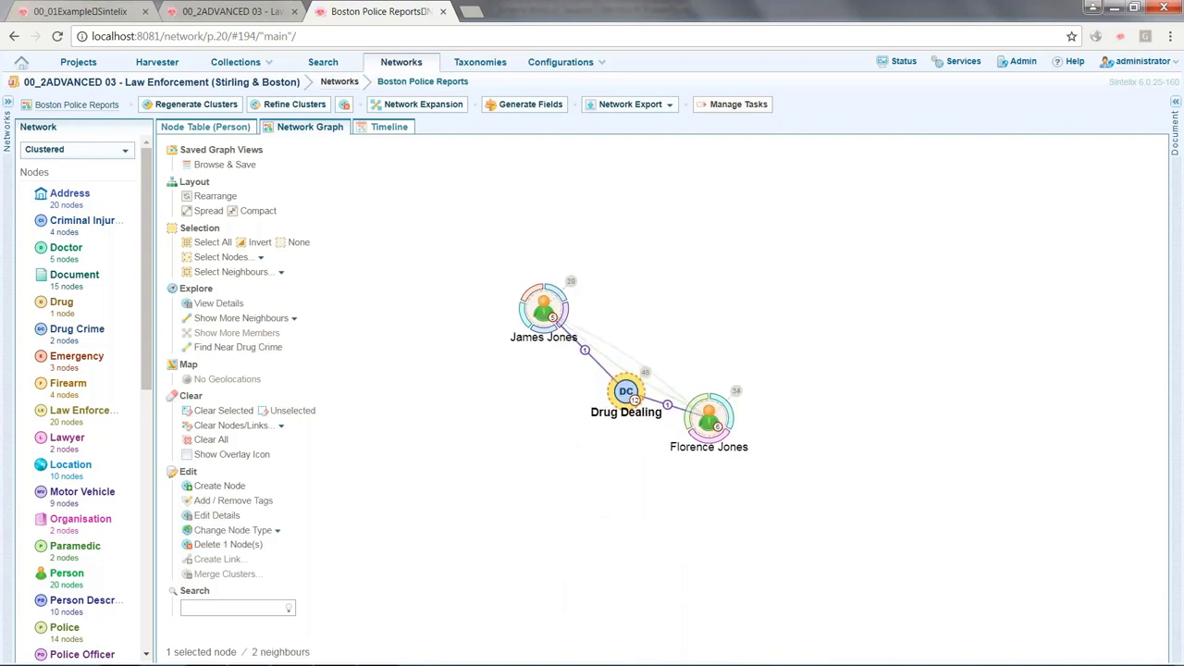
click(808, 506)
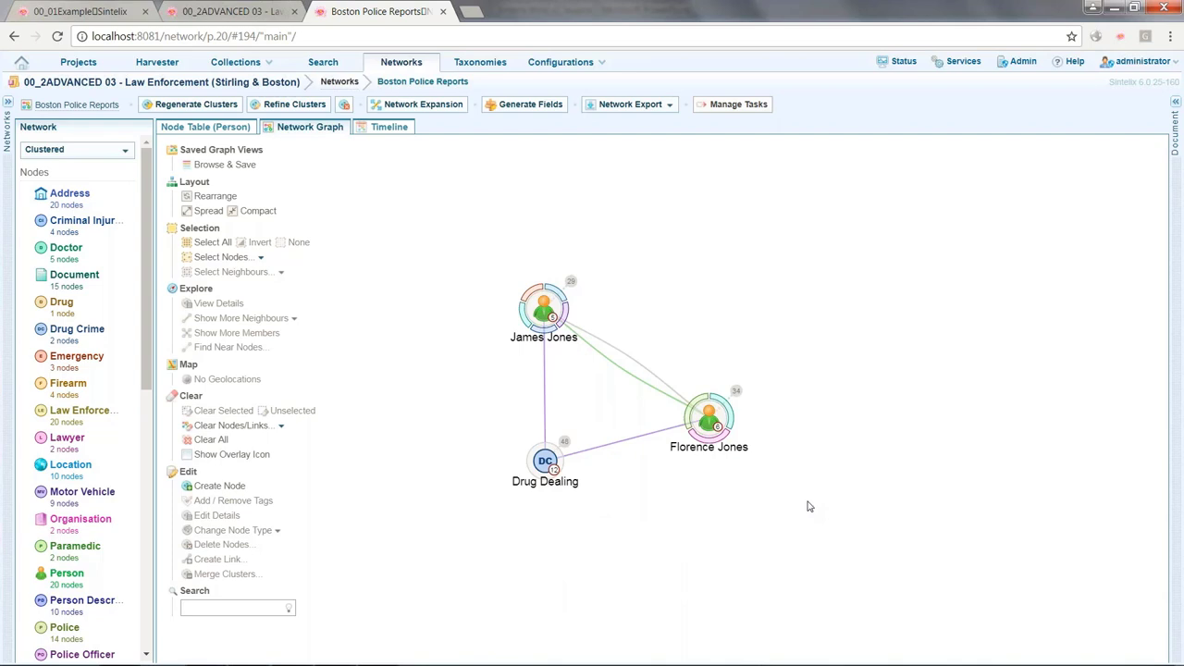
Expand the uppermost Person node in the shortest-path graph with its Person Description link neighbours.
click(543, 310)
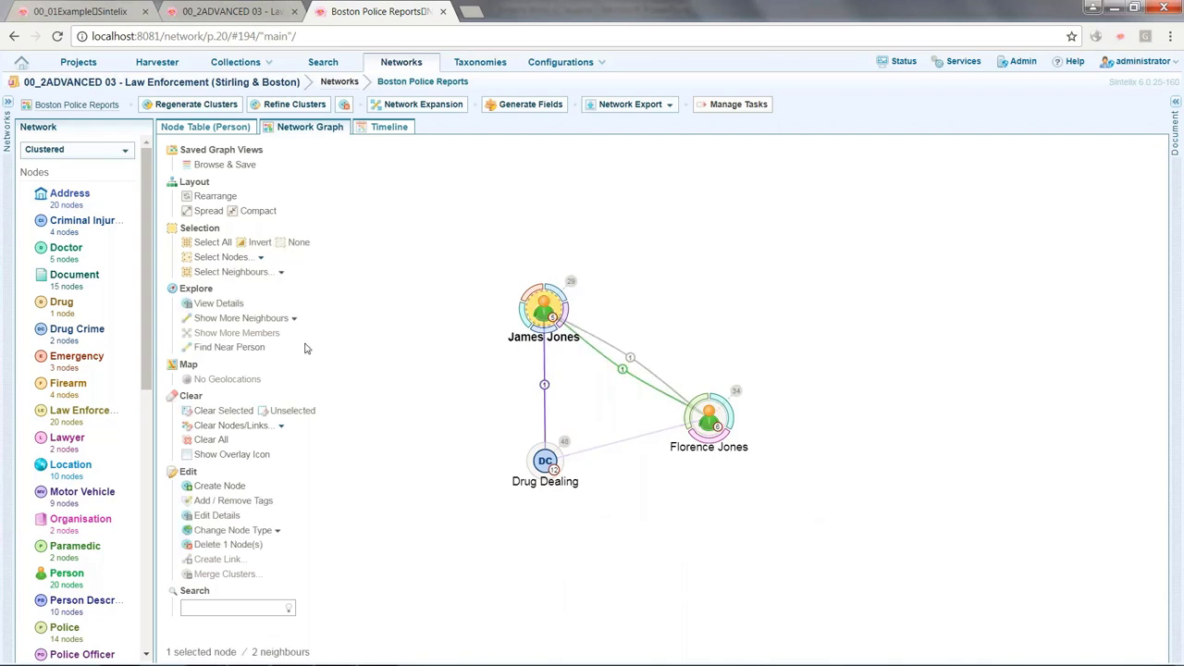
click(293, 317)
scroll(263, 606, down, 3)
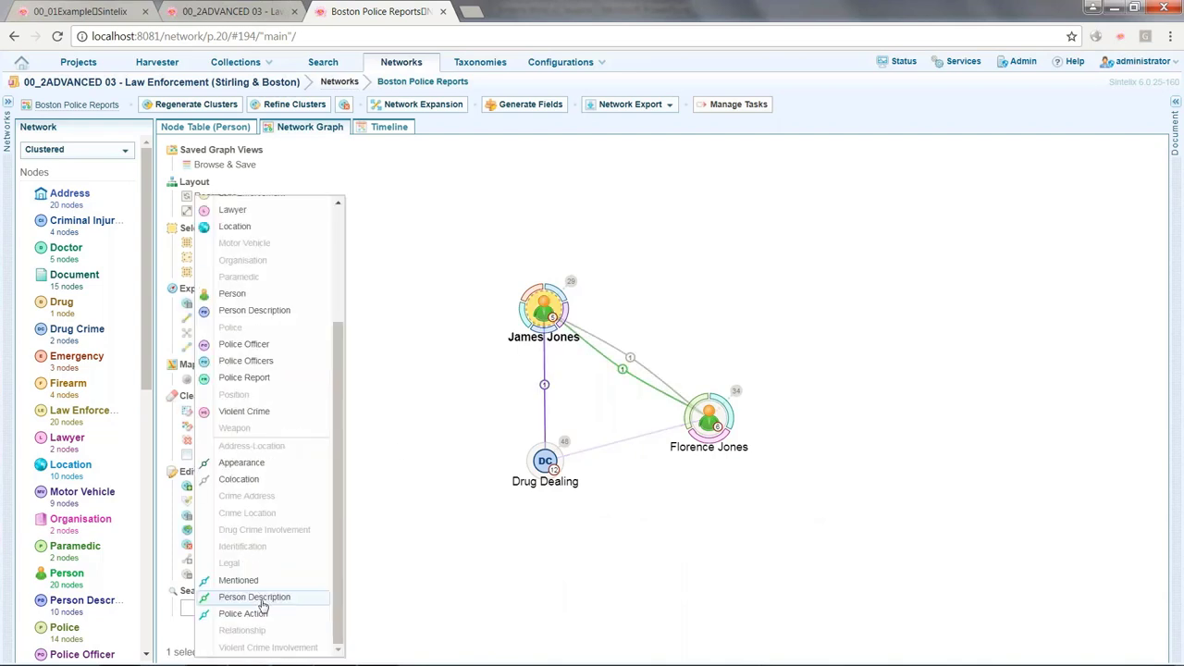
click(257, 598)
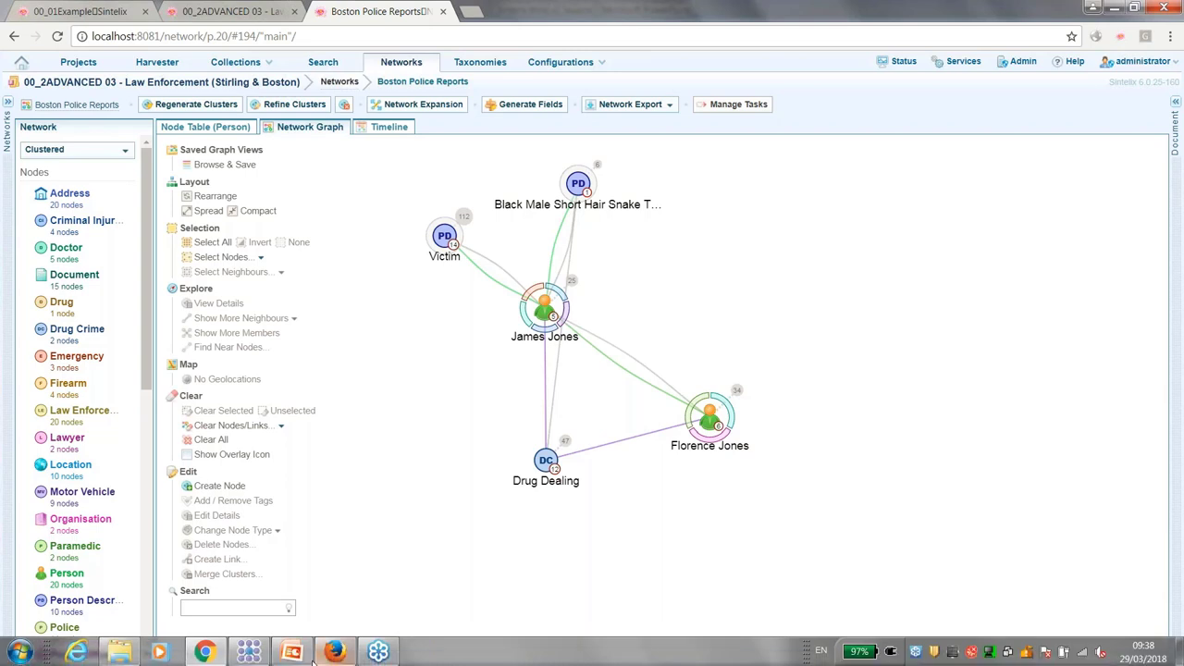
click(266, 653)
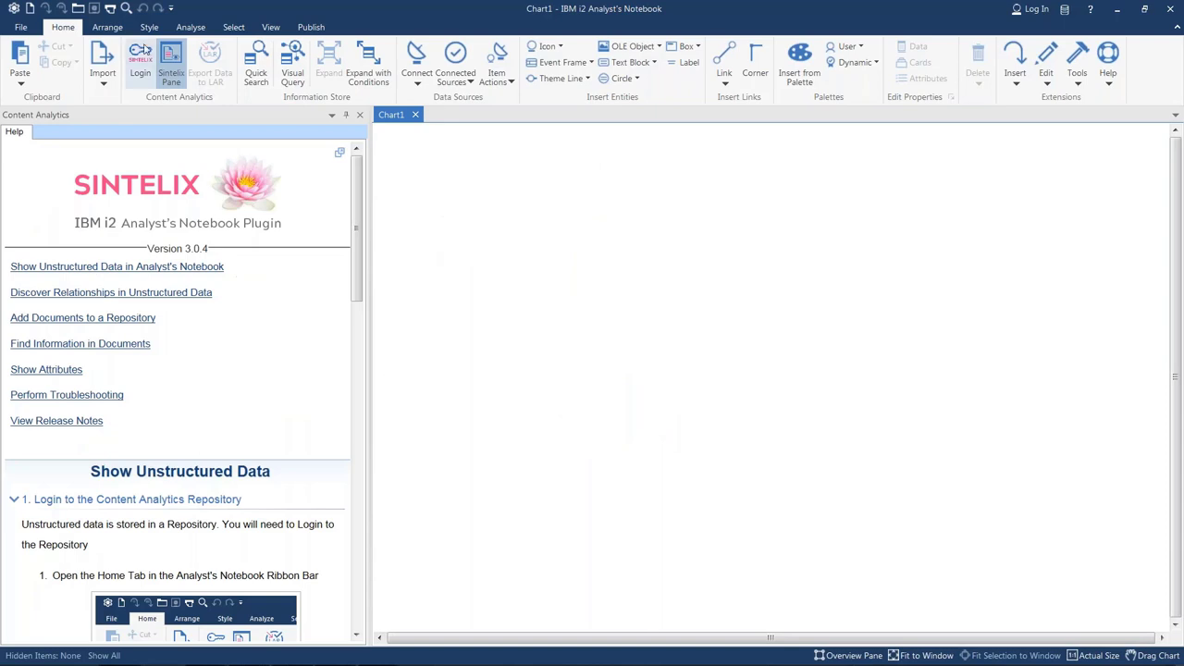
click(141, 55)
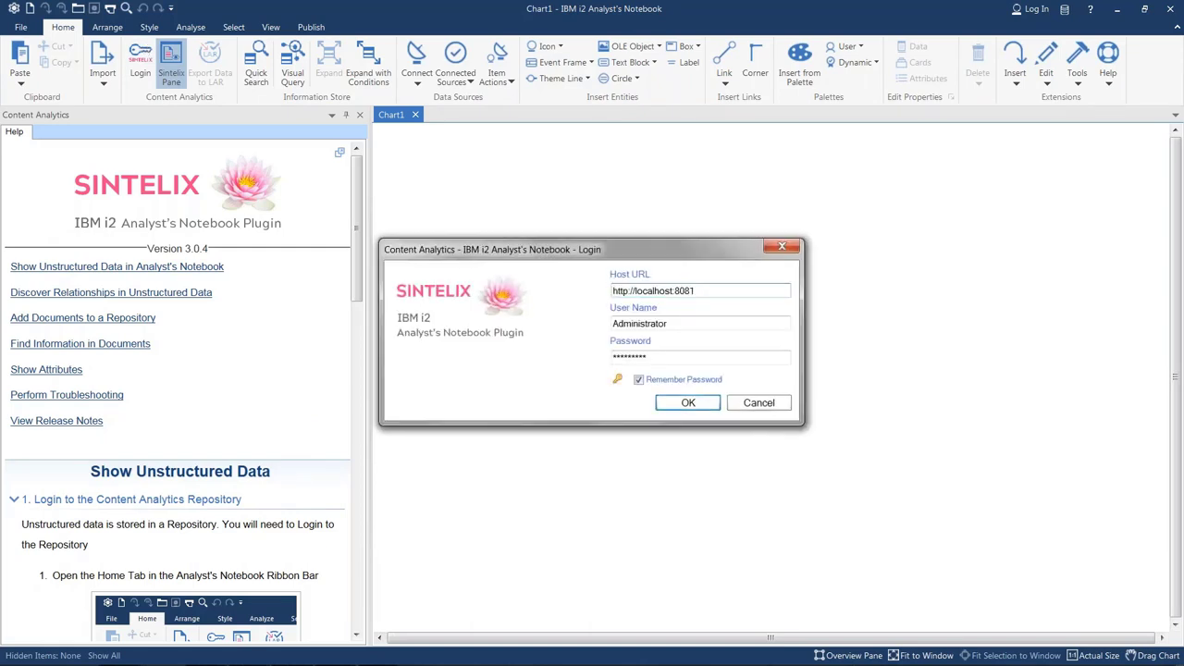
key(Return)
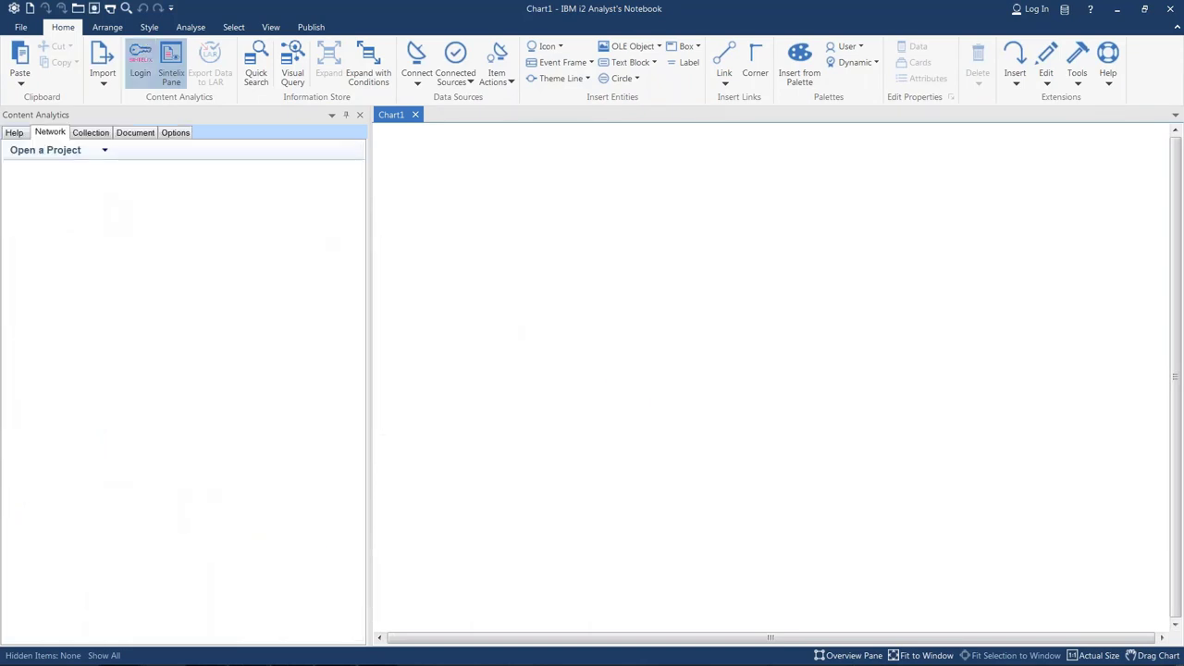
Load the Boston Police Reports network from the 00_2ADVANCED 03 - Law Enforcement (Stirling & Boston) project.
click(45, 149)
click(111, 299)
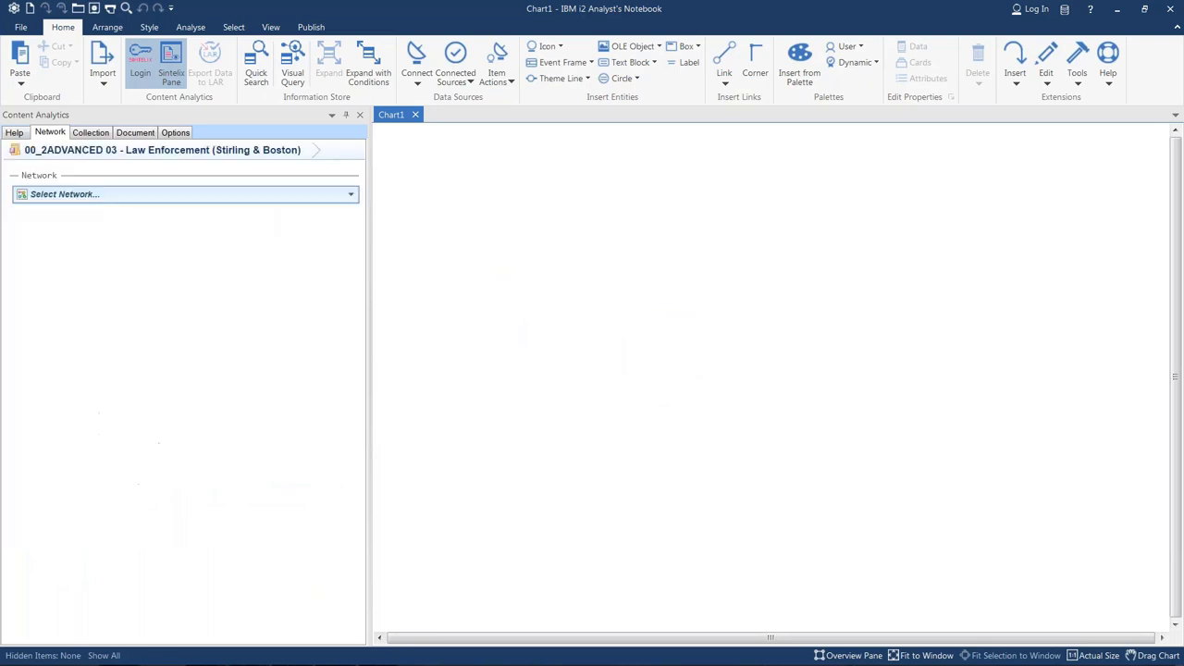
click(144, 194)
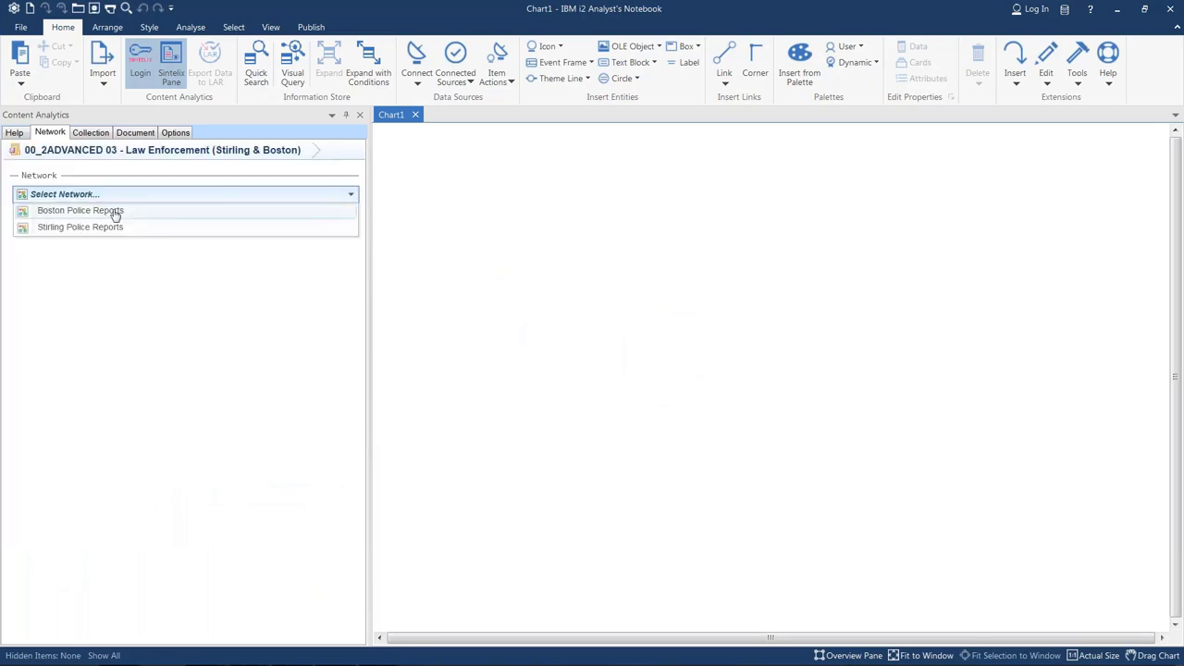
click(115, 214)
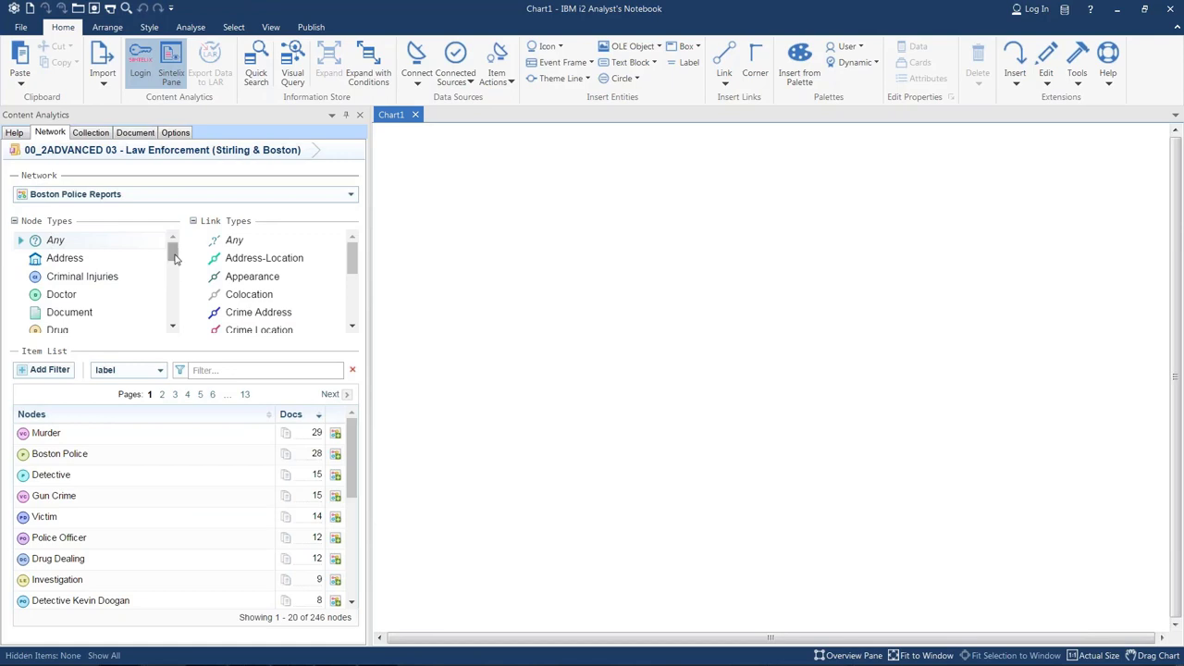
Filter the network's Person nodes by the female suspect's first name and add the matching node to the chart.
scroll(176, 271, down, 3)
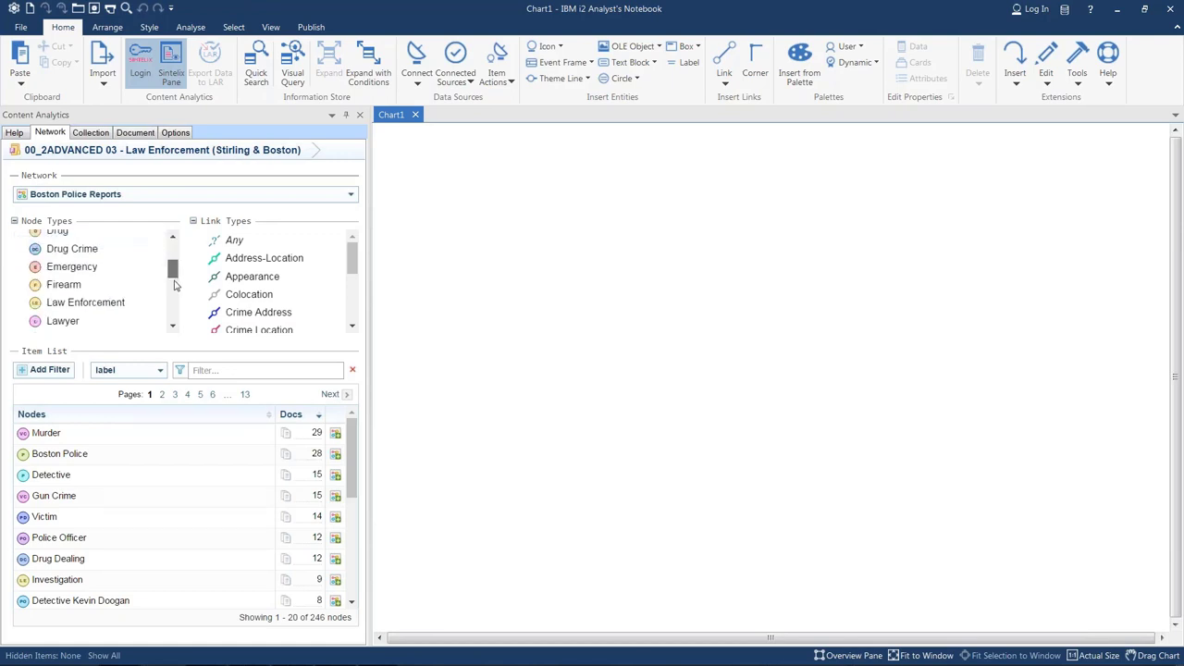
scroll(174, 285, down, 2)
click(111, 309)
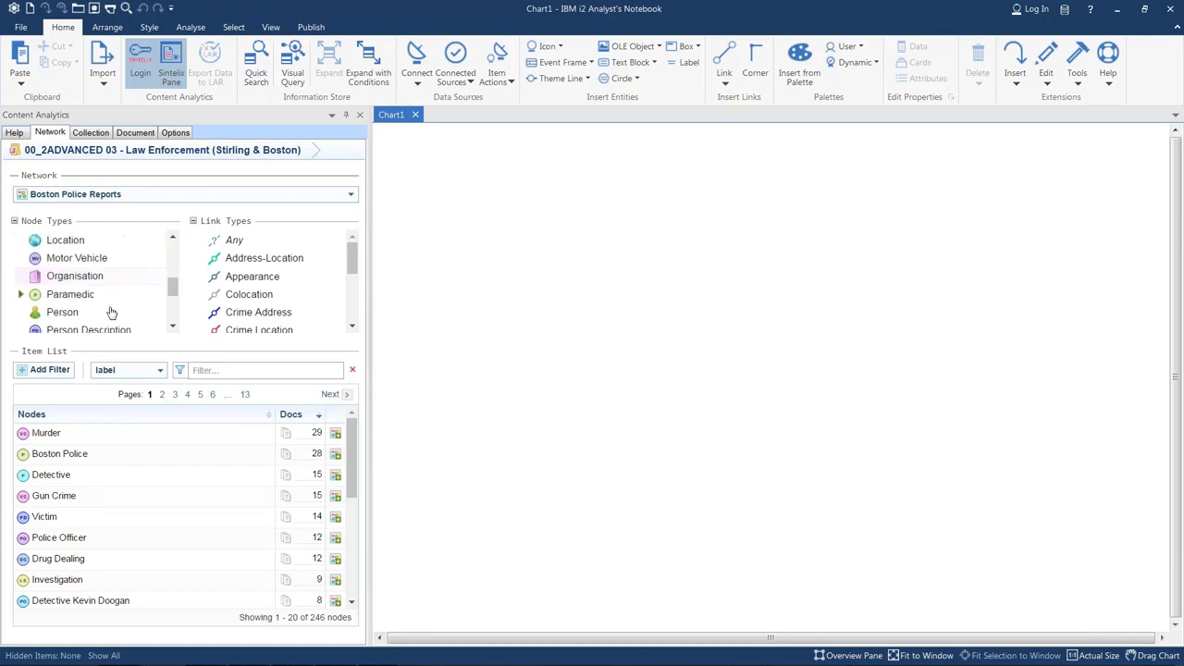
scroll(132, 290, down, 1)
click(209, 370)
text(florence)
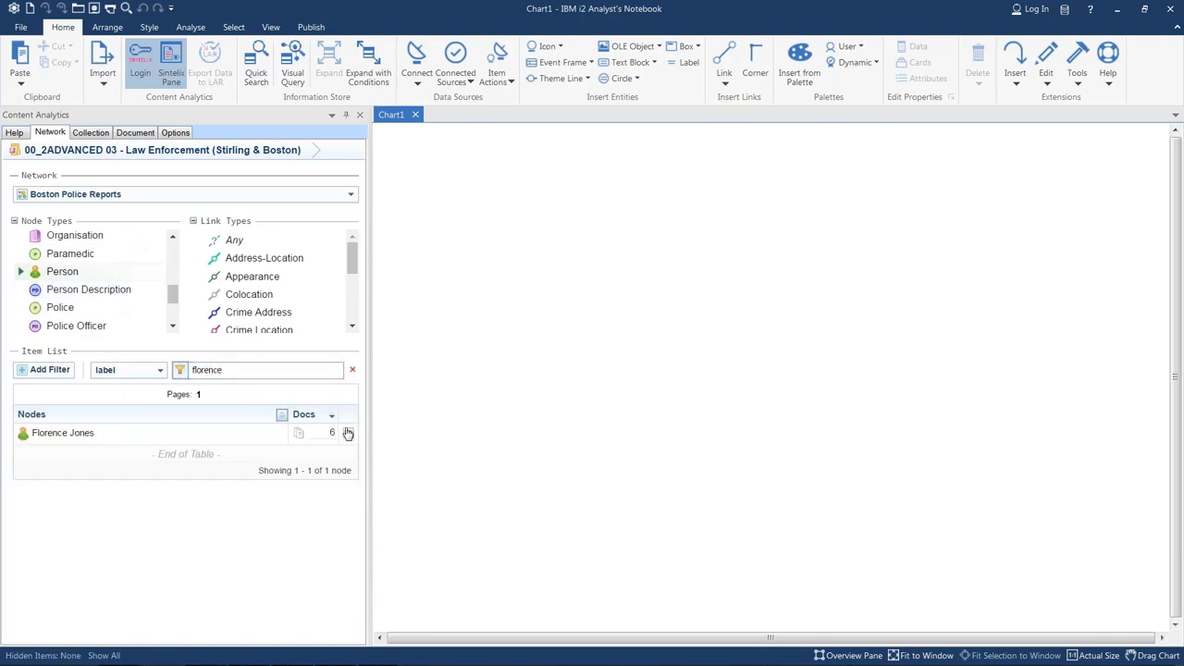
click(348, 433)
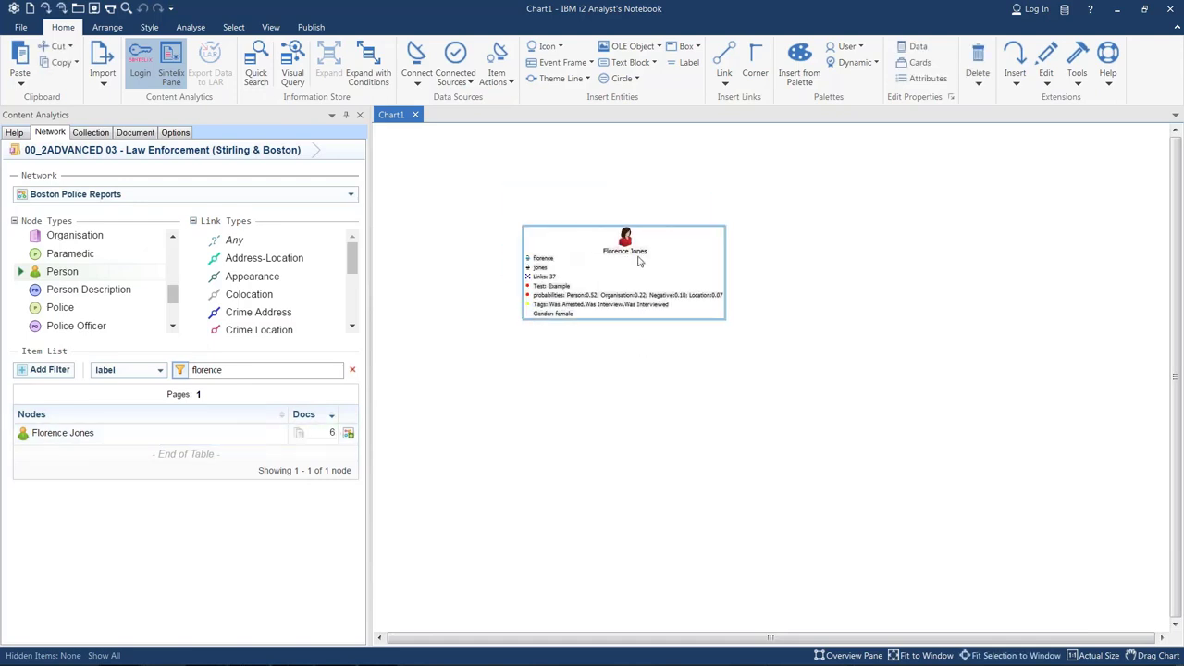
Expand the charted person's connections with Colocation links excluded, and arrange the chart in the Compact Peacock layout.
drag(637, 260, 741, 365)
right_click(730, 342)
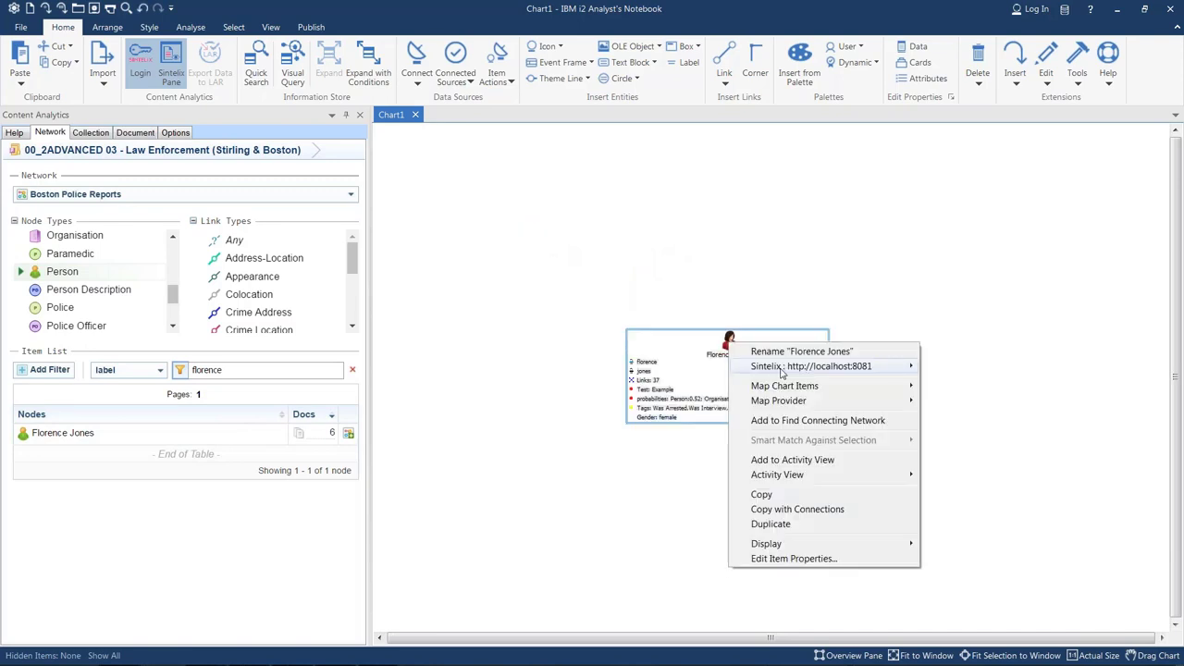
click(935, 415)
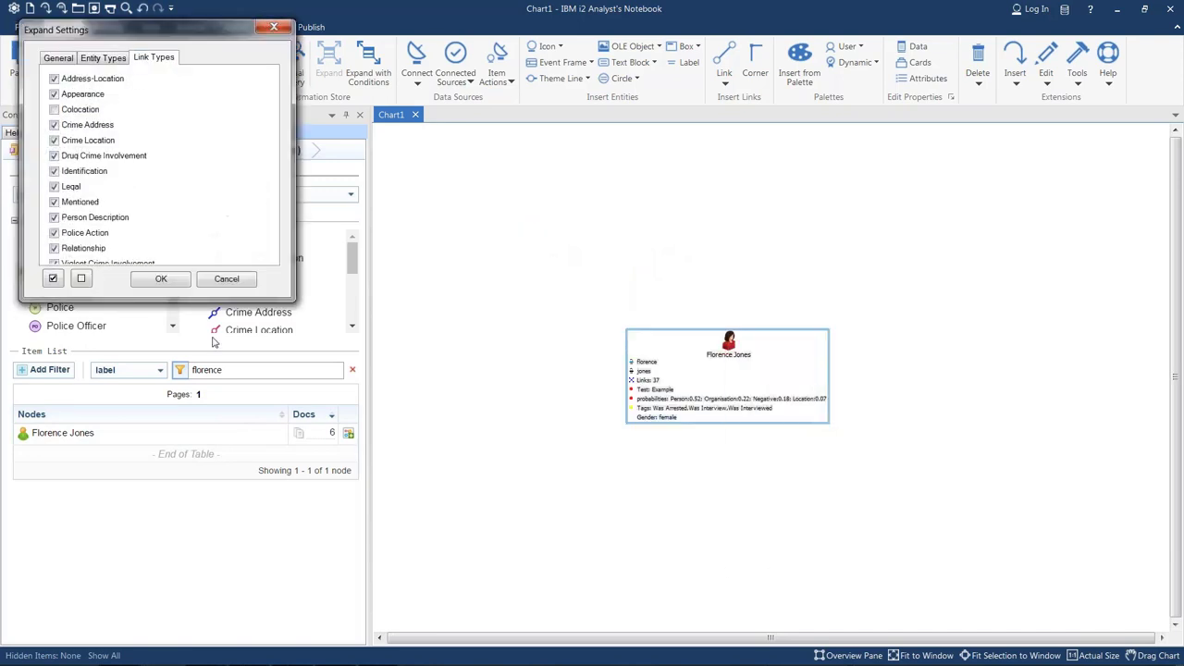
click(162, 279)
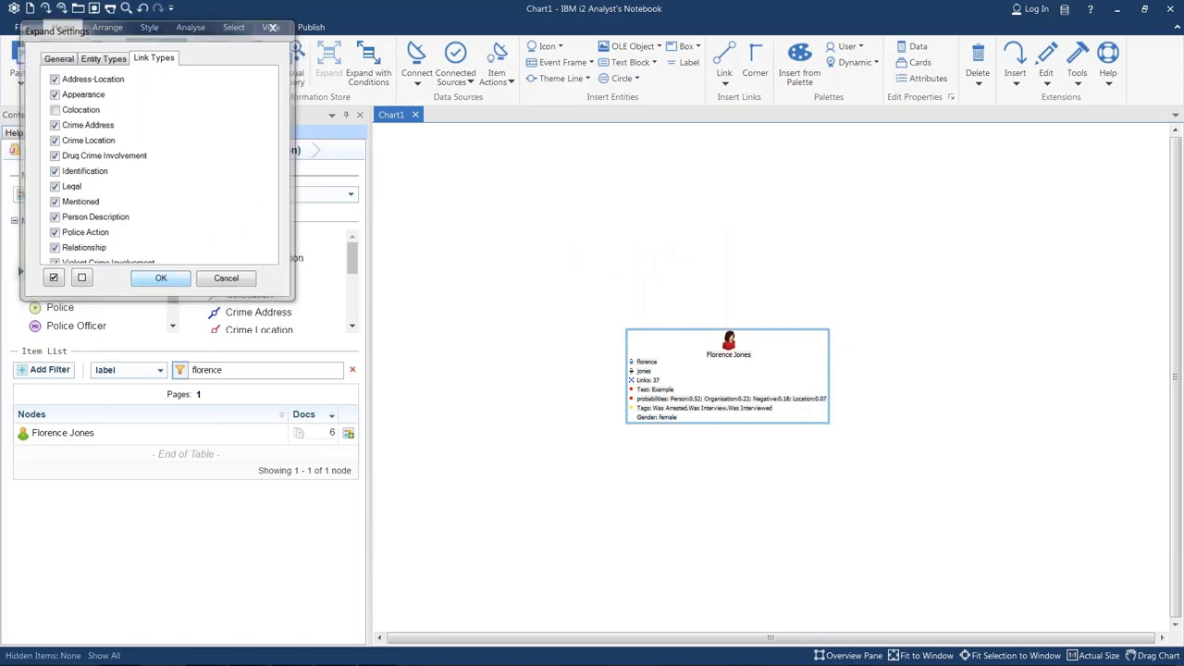
click(128, 26)
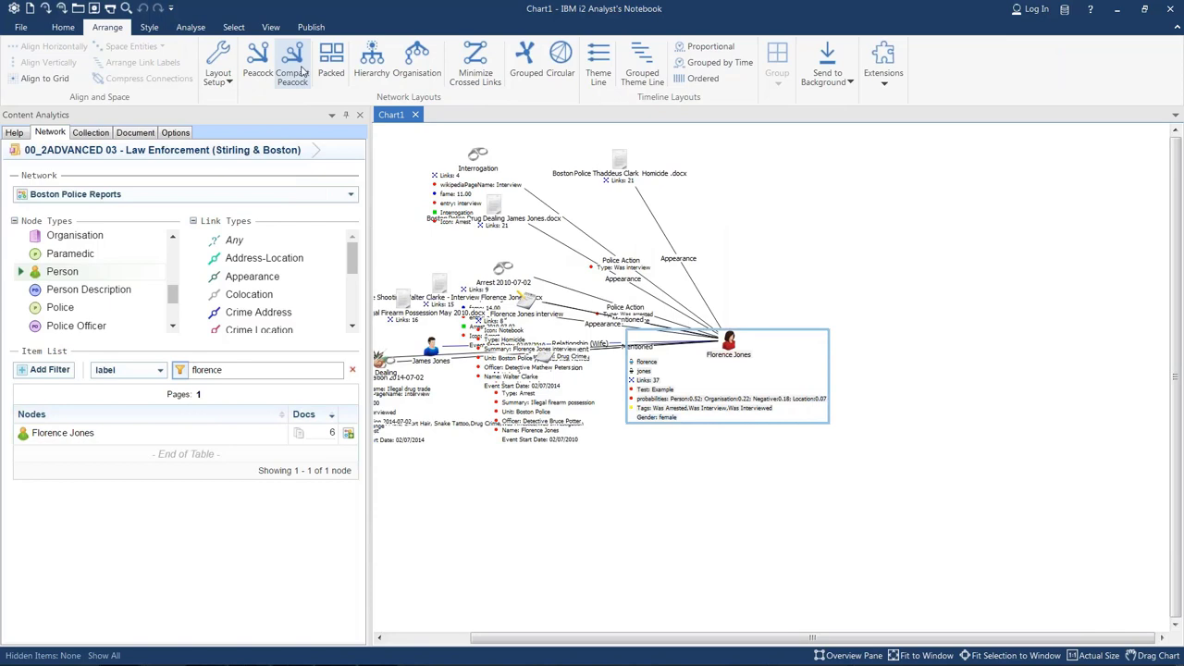
click(301, 71)
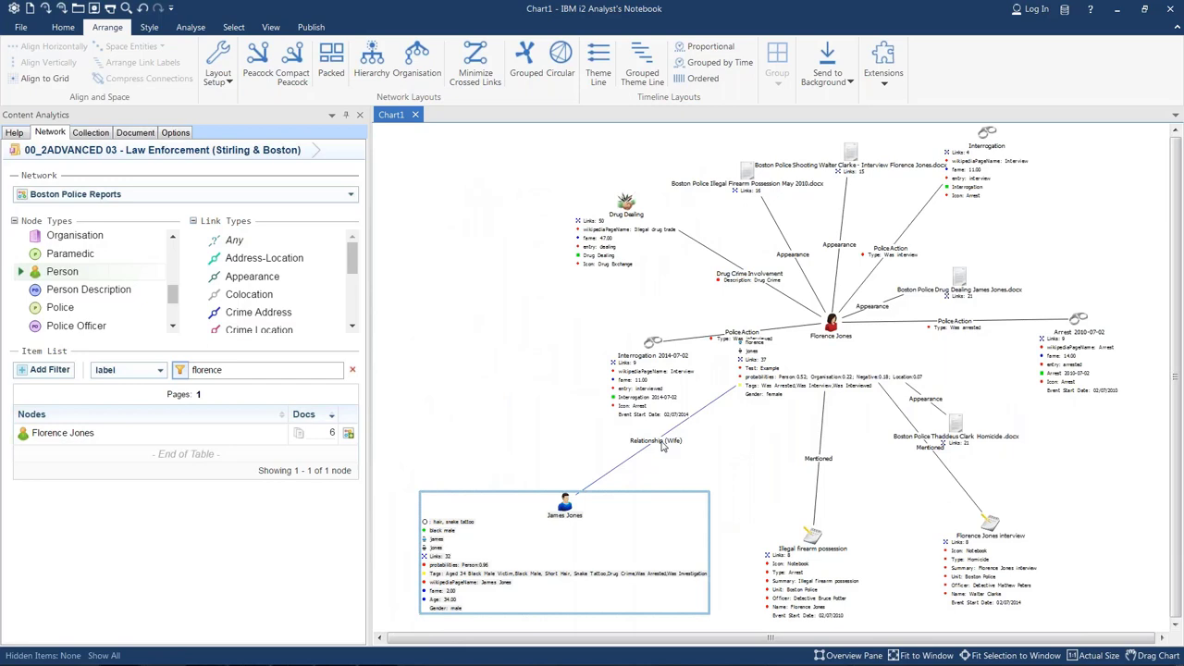
View the source document behind the Relationship (Wife) link between the two persons, and return to the network view.
click(662, 447)
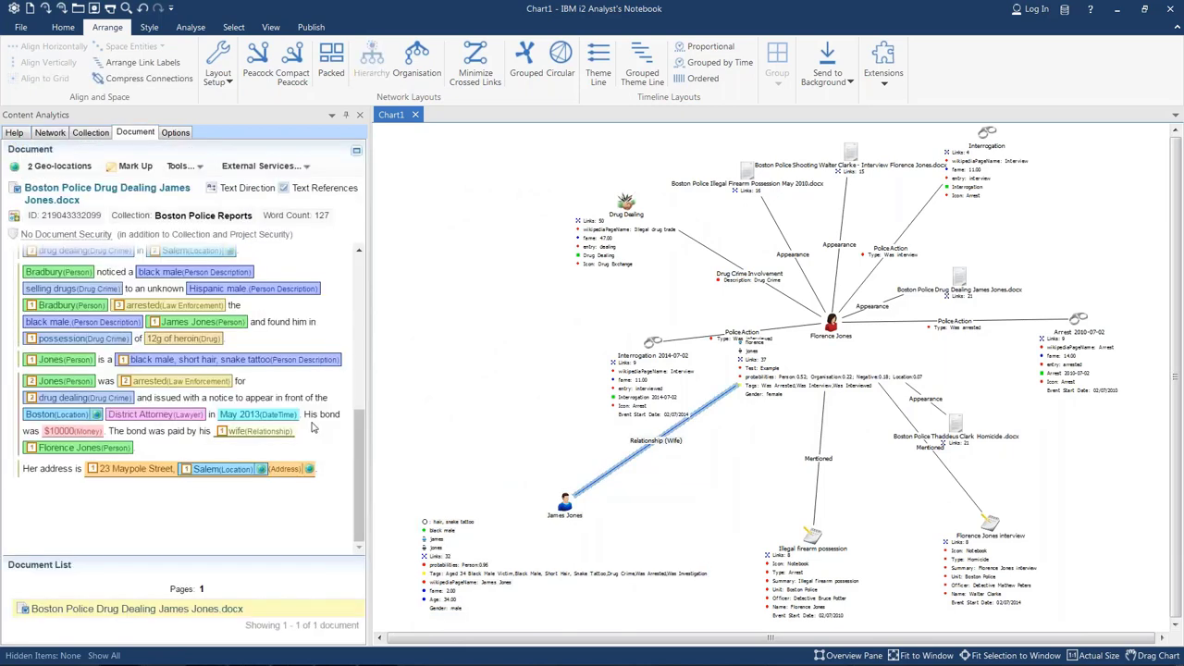
click(52, 134)
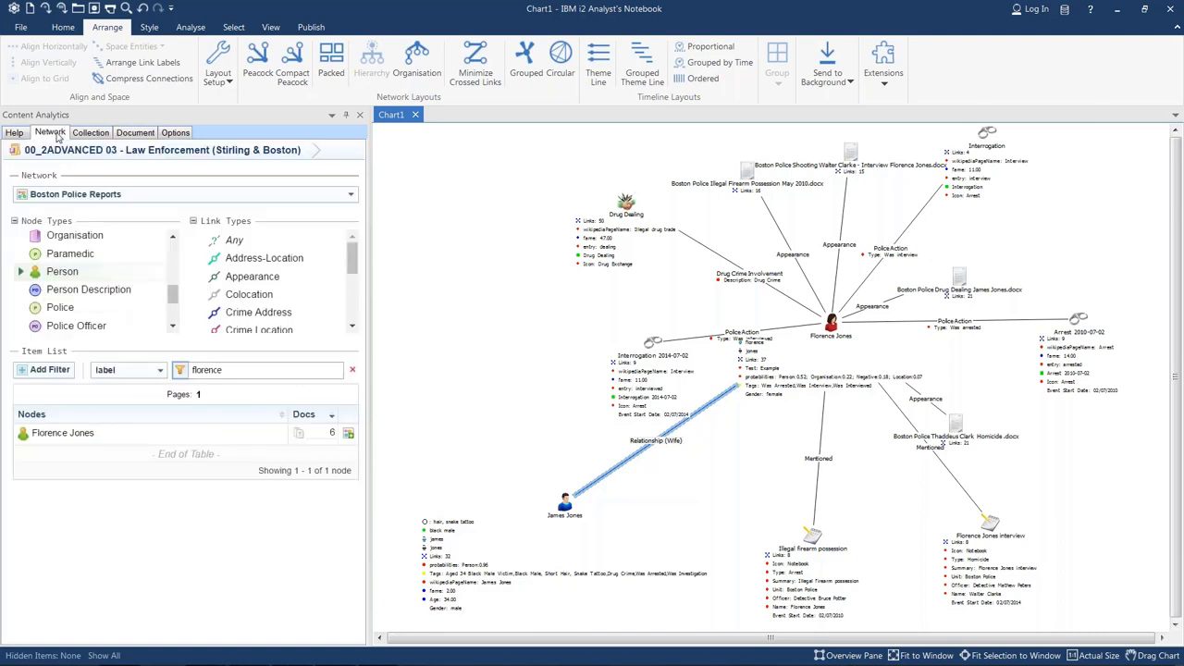
Open the first report in the Boston Police Reports collection and add the person from its Name row to the chart.
click(104, 135)
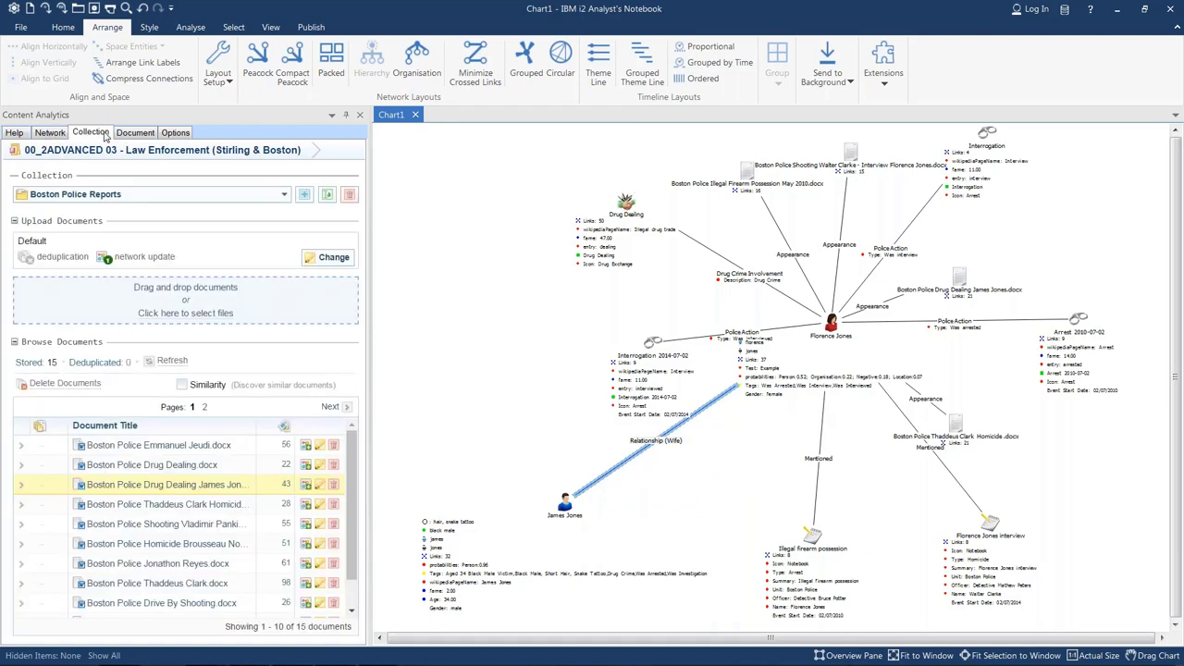
double_click(181, 448)
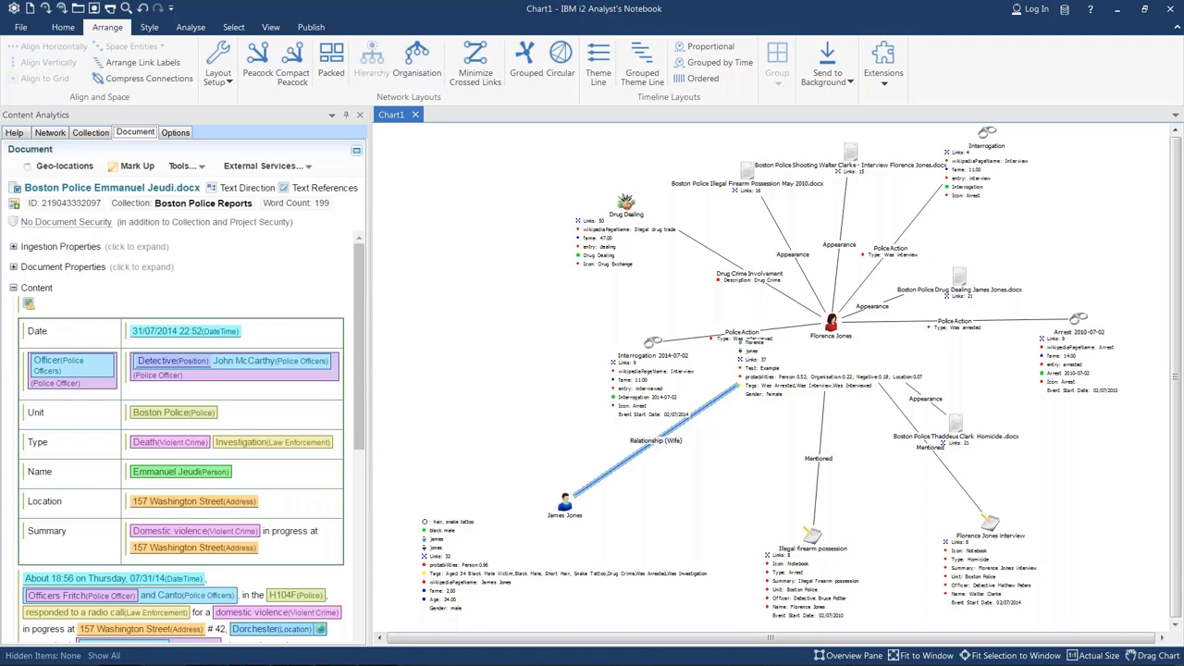
drag(180, 471, 506, 309)
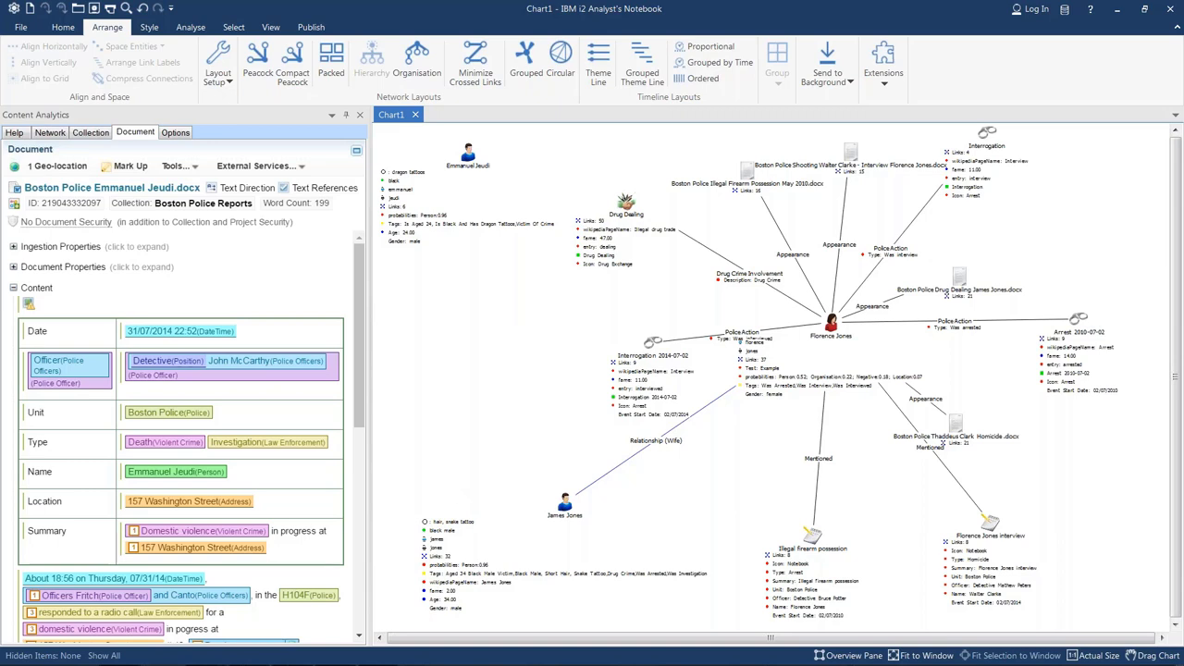
Switch back to Sintelix in Chrome and open the project 00_4ADVANCED 06 - MIL - Complex Relationships Analysis v6.0.1.
mouse_move(195, 662)
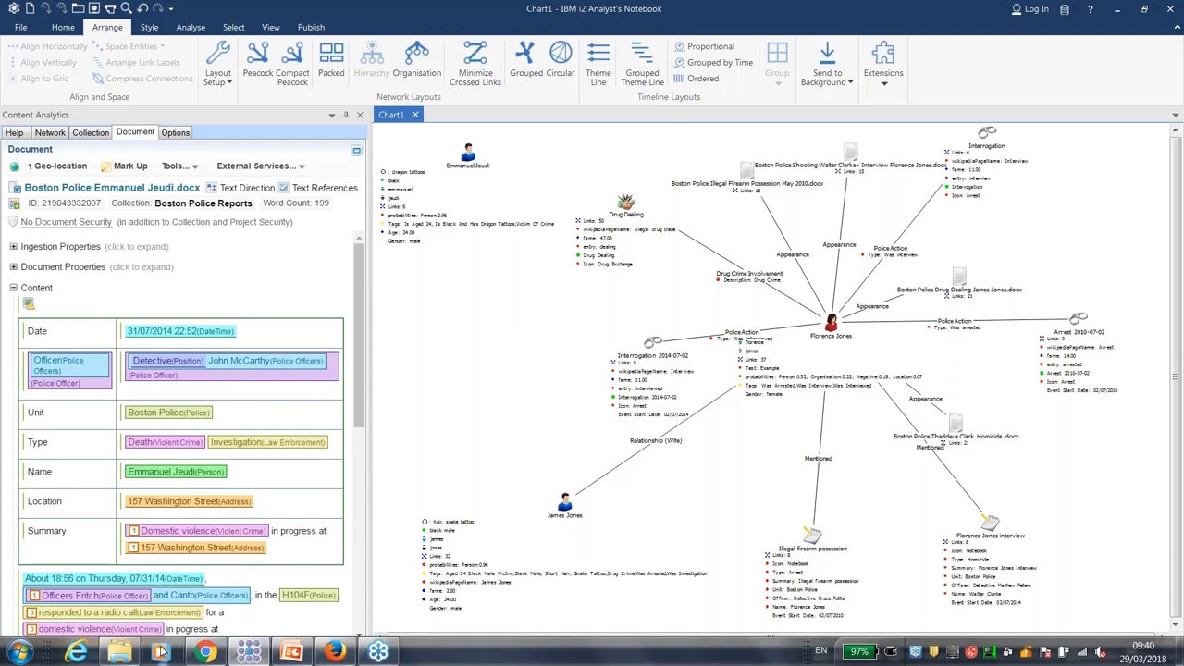
click(207, 654)
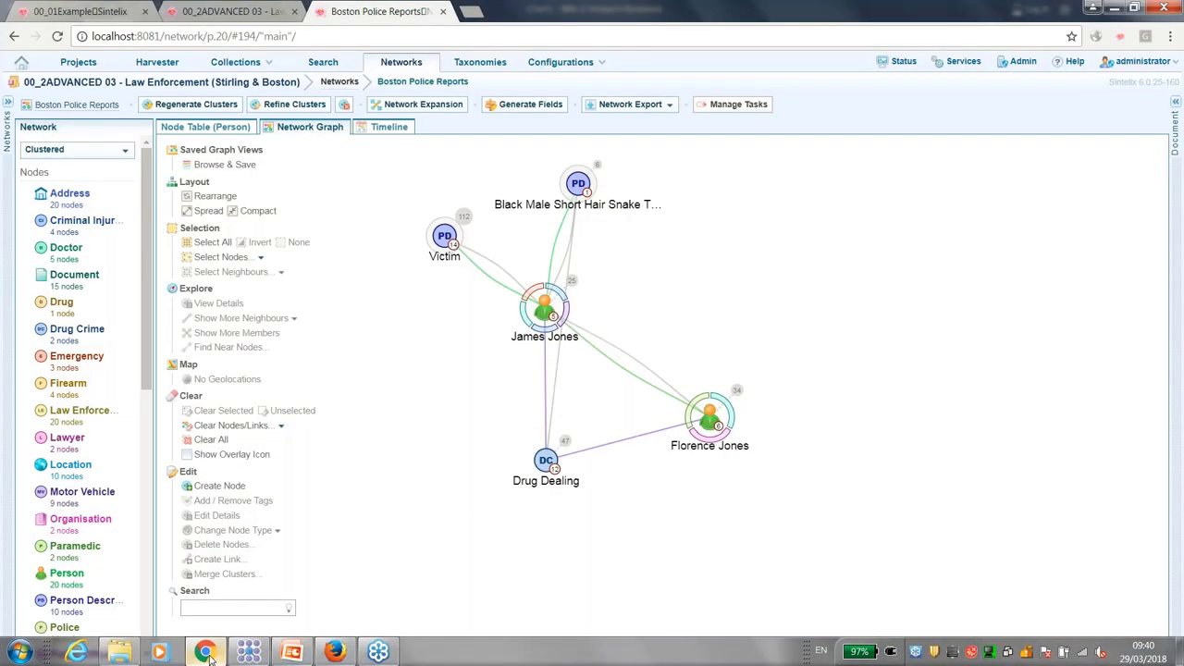
click(110, 82)
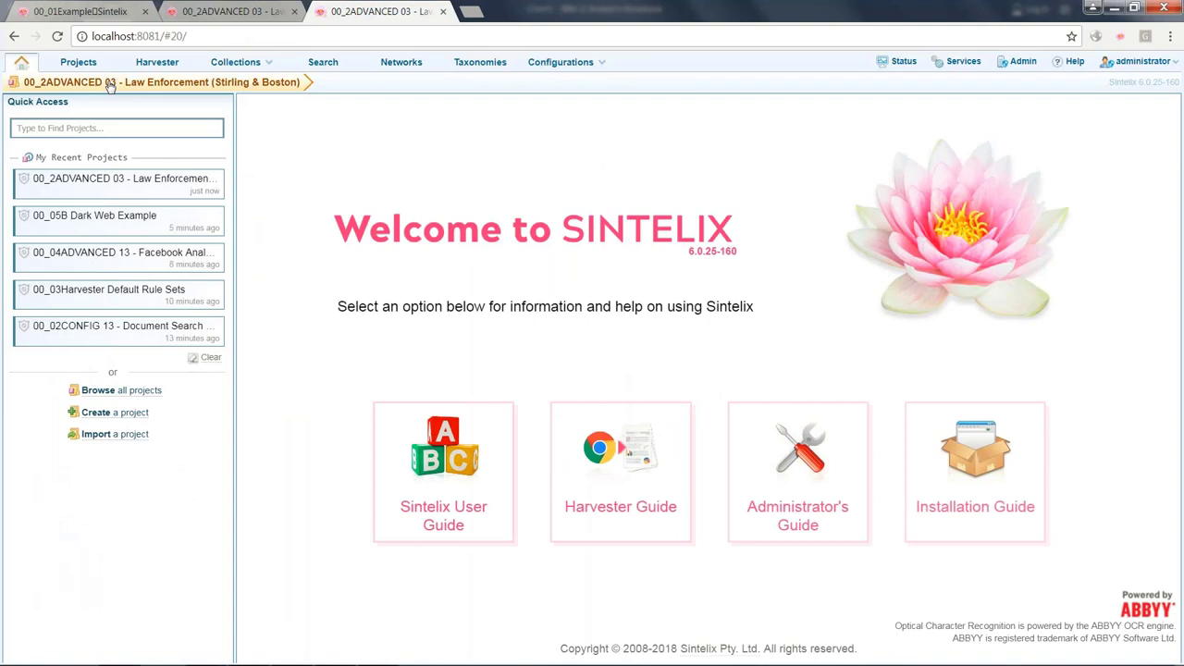
click(110, 83)
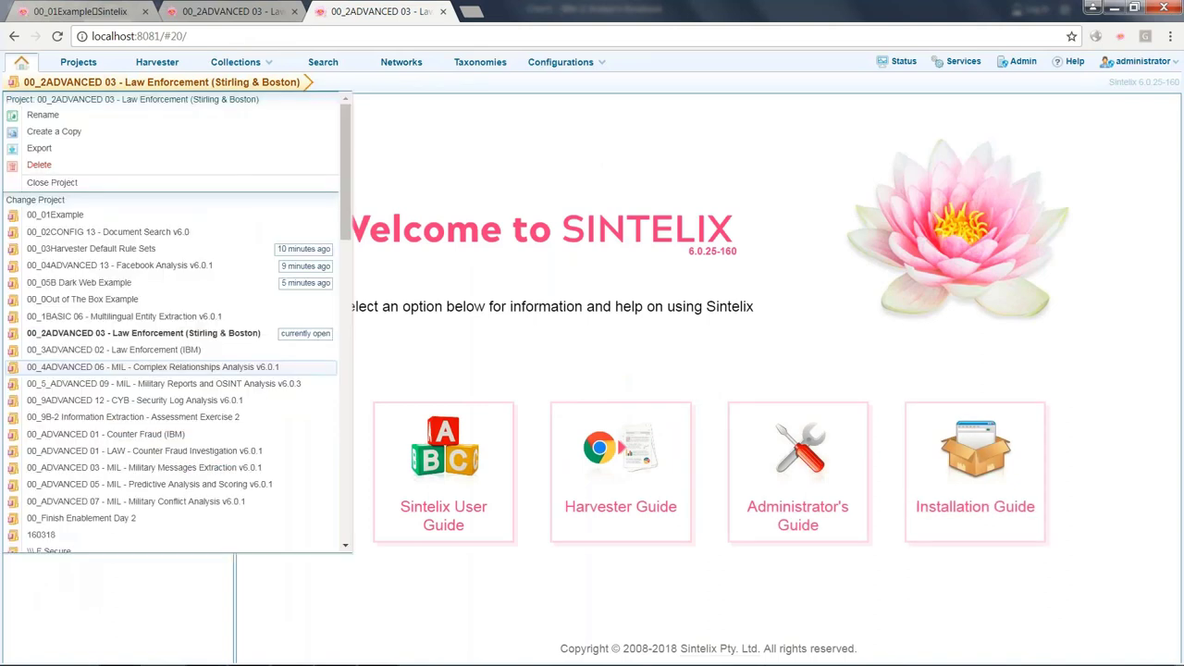
click(152, 367)
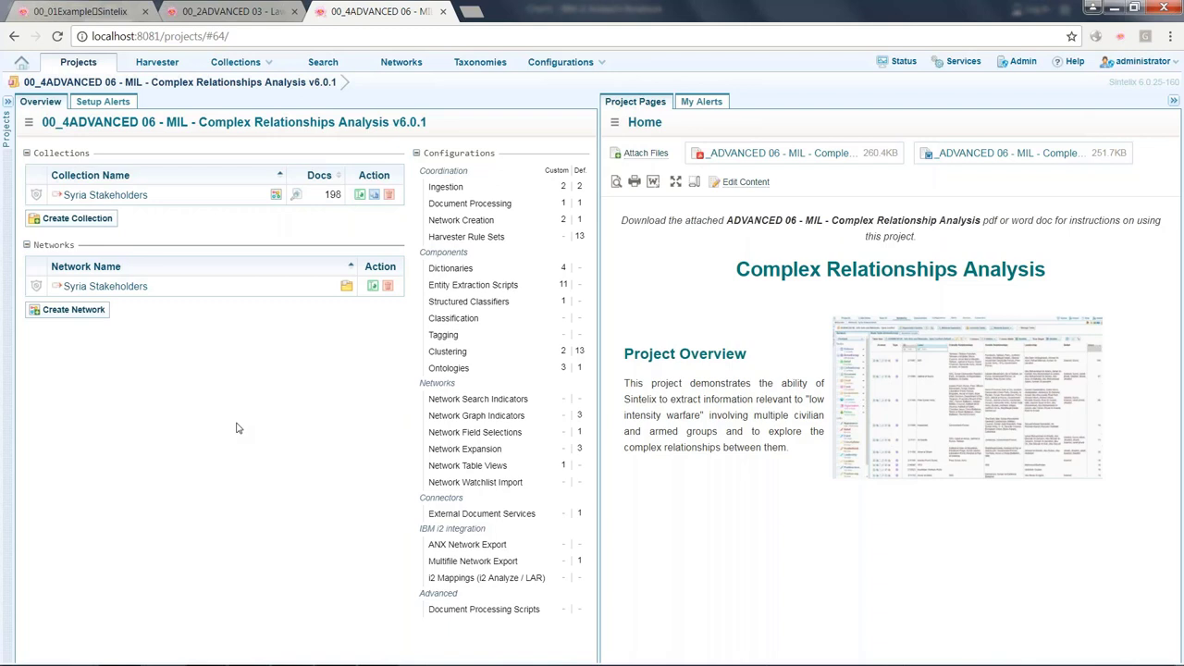
Open the Syria Stakeholders network and examine the source documents for the Clashes link between YPG and ISIS.
click(123, 290)
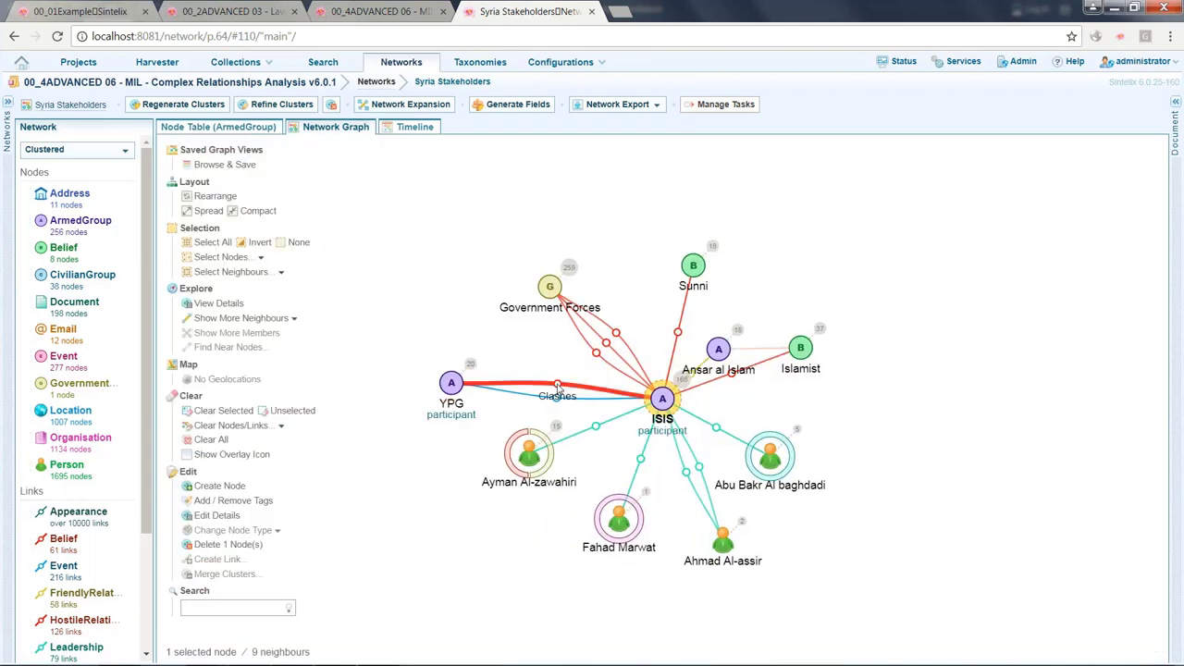
click(557, 388)
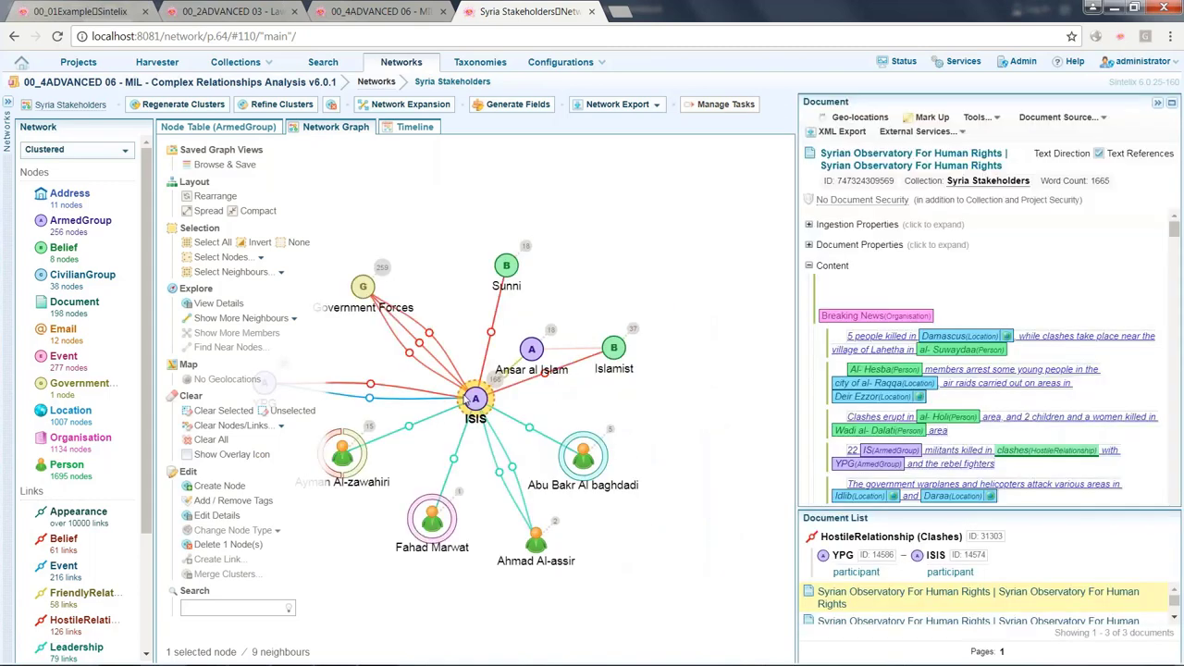
scroll(1144, 593, down, 2)
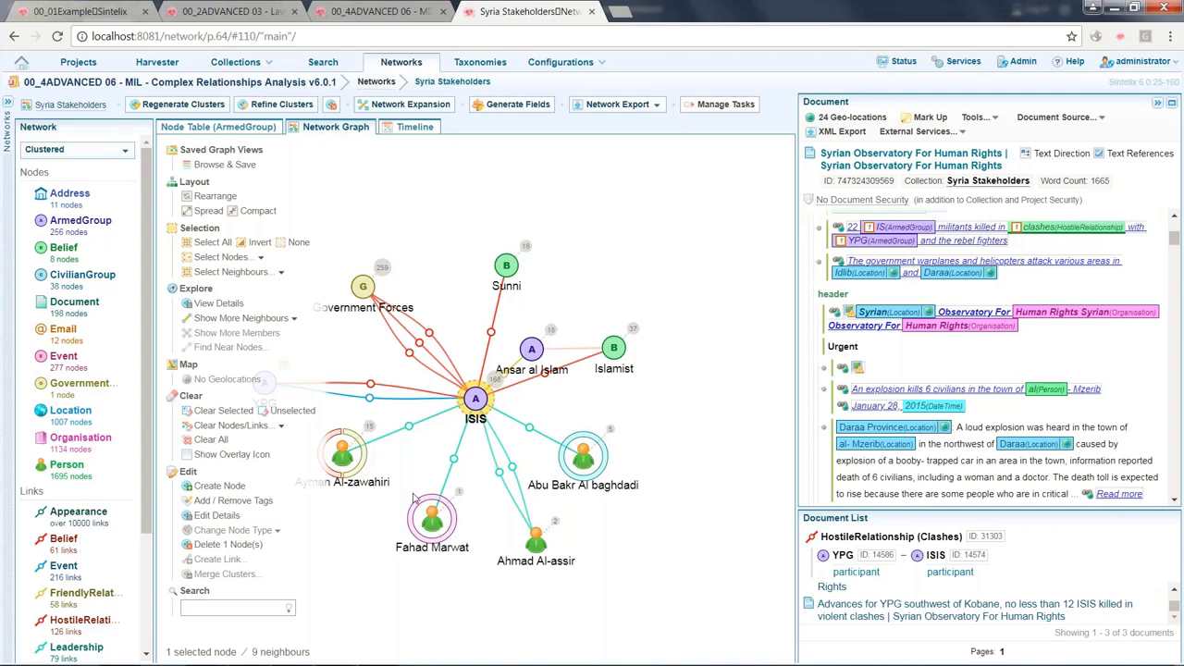
Open the project 00_5_ADVANCED 09 - MIL - Military Reports and OSINT Analysis v6.0.3 and collapse the project list.
click(58, 87)
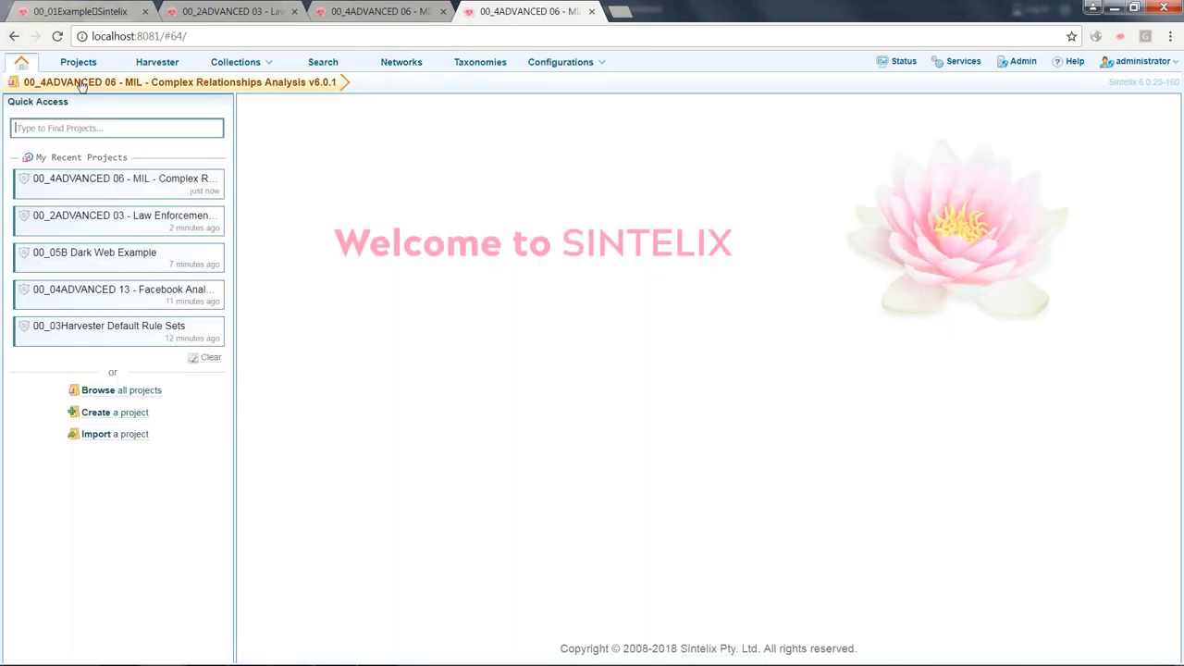
click(82, 83)
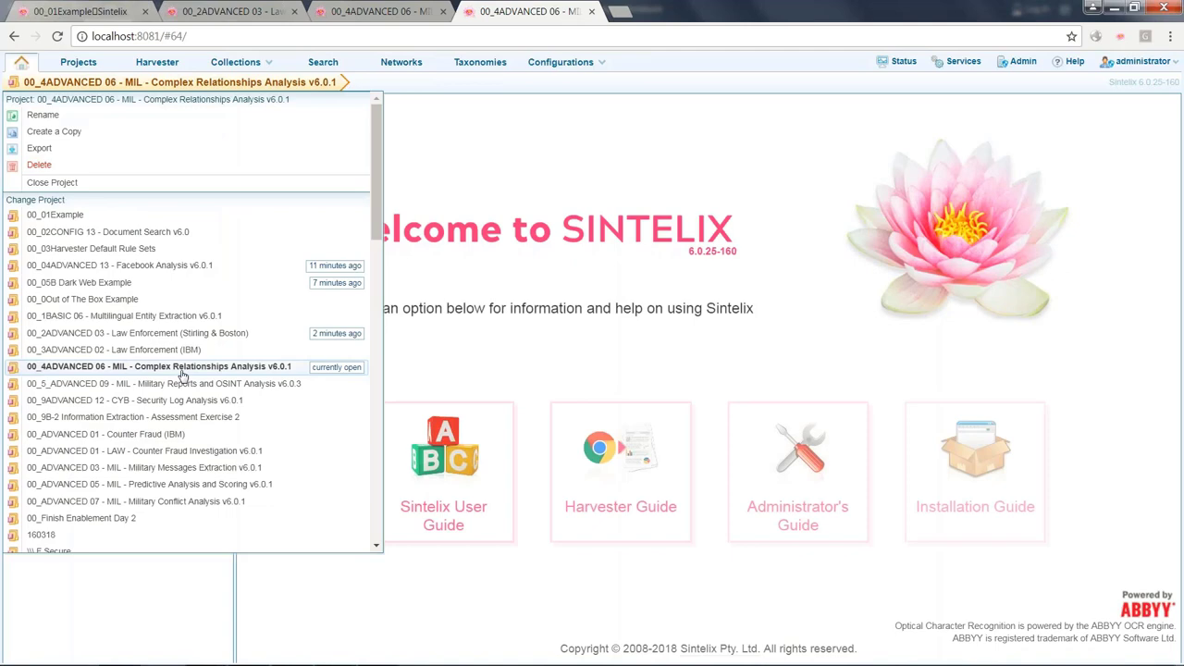
click(182, 383)
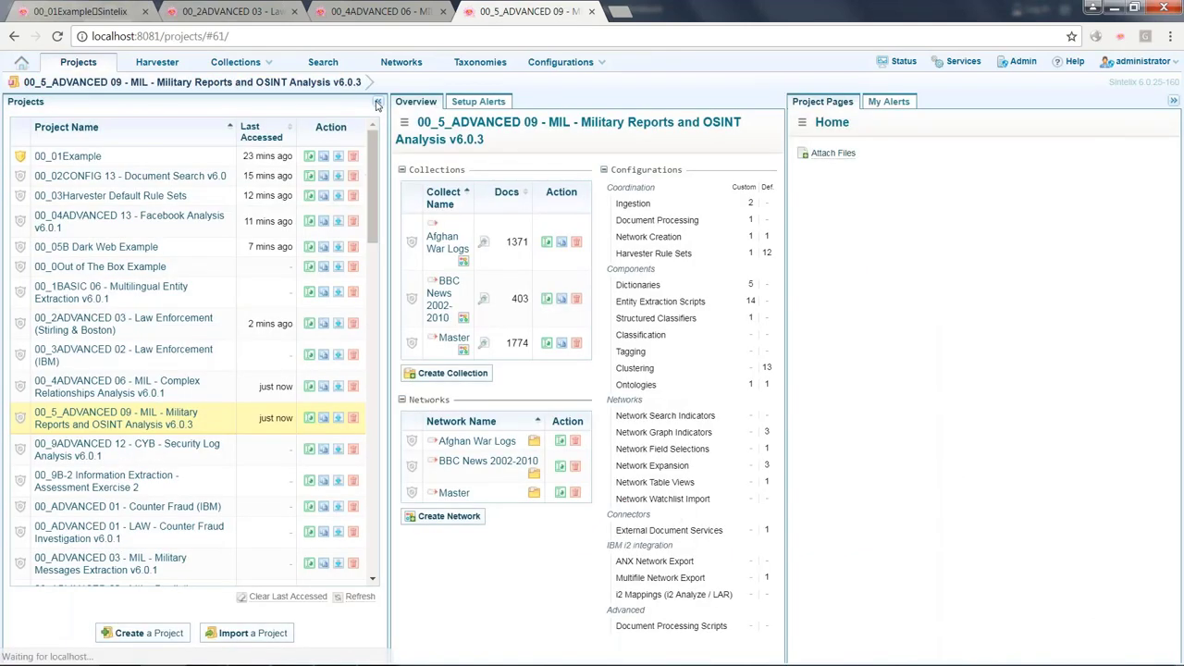
click(376, 103)
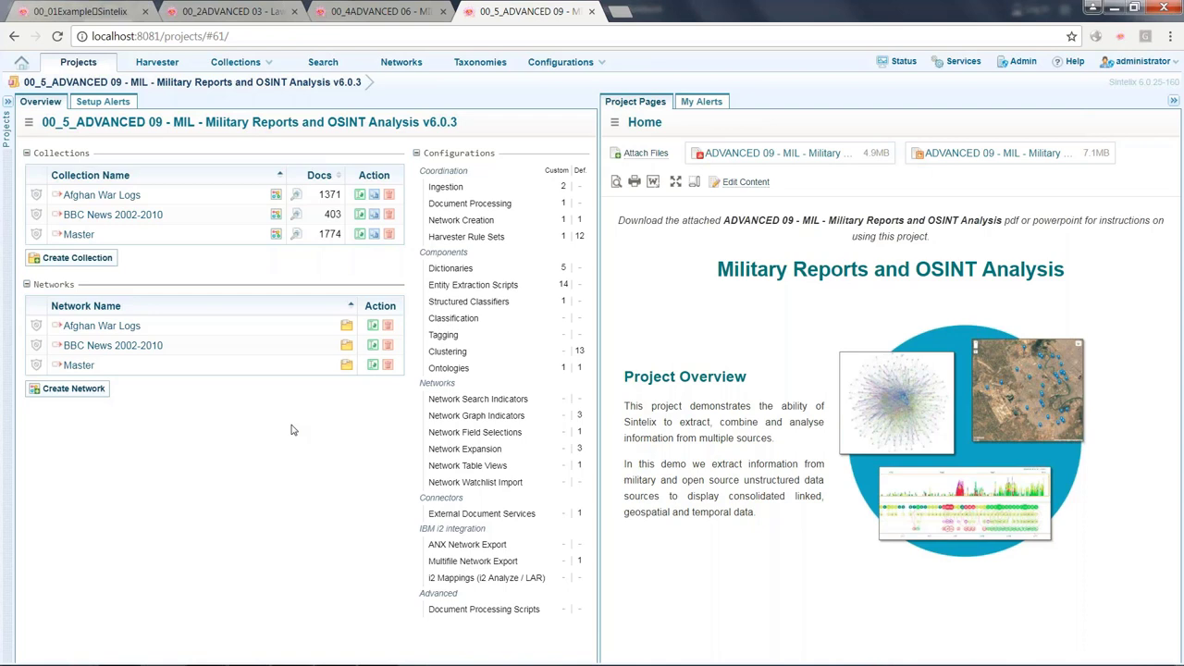
Open the Master network's timeline and add the DateTime and EventIndicator node types to it.
click(89, 370)
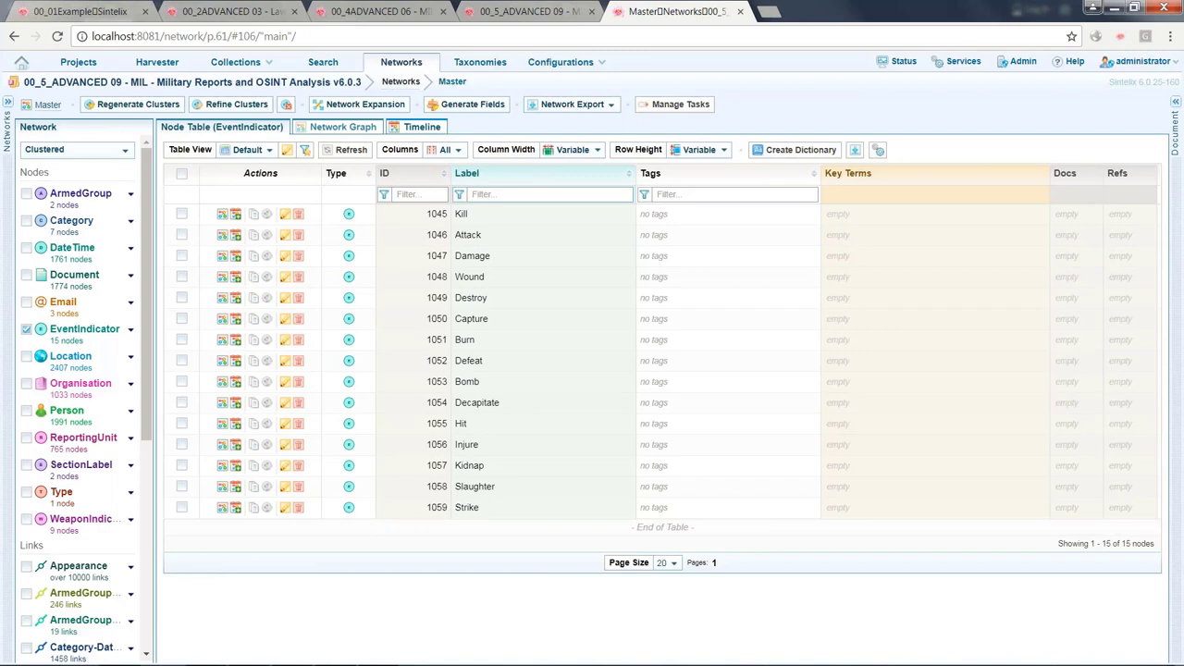
click(422, 127)
click(209, 246)
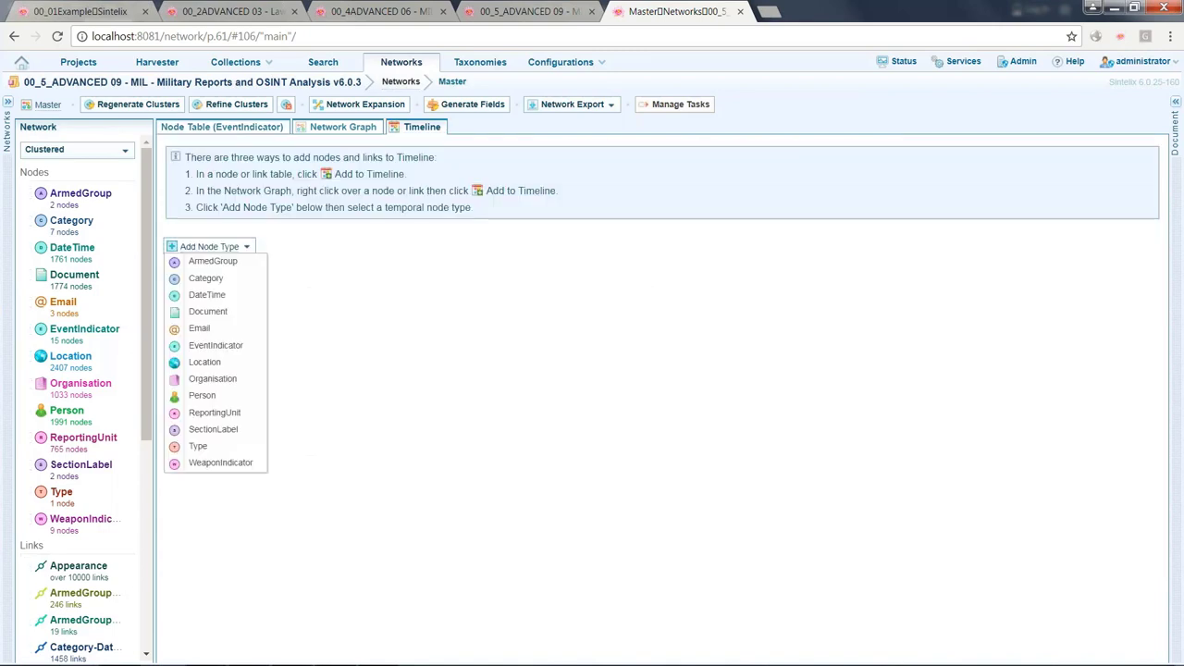
click(207, 294)
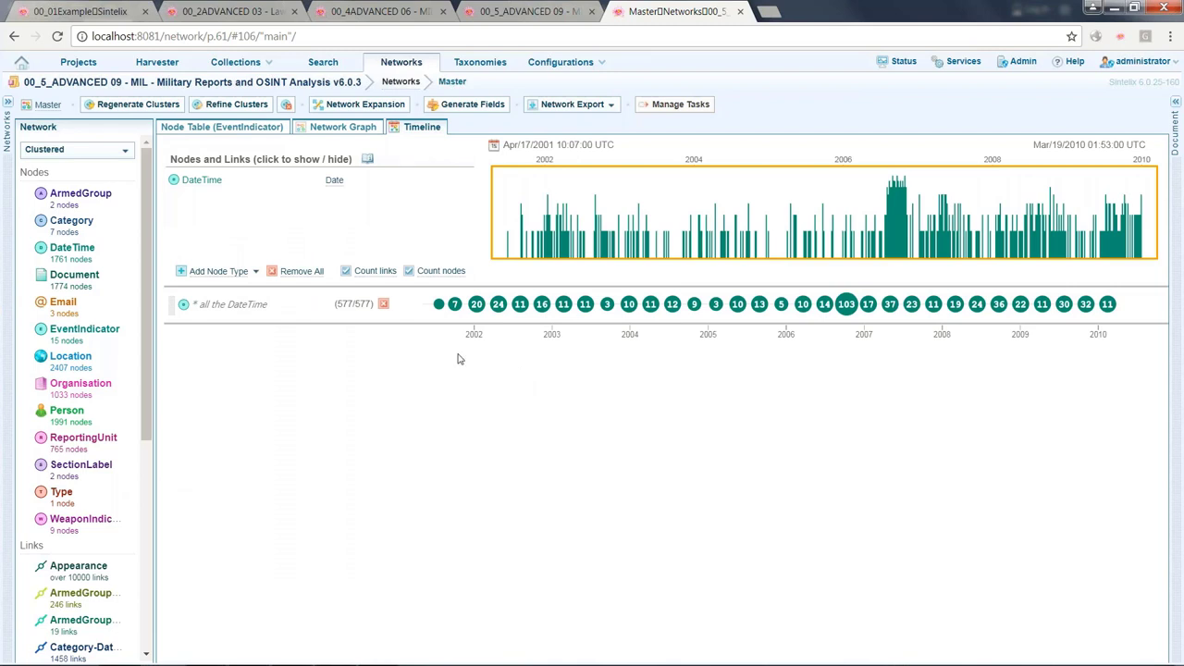
click(245, 274)
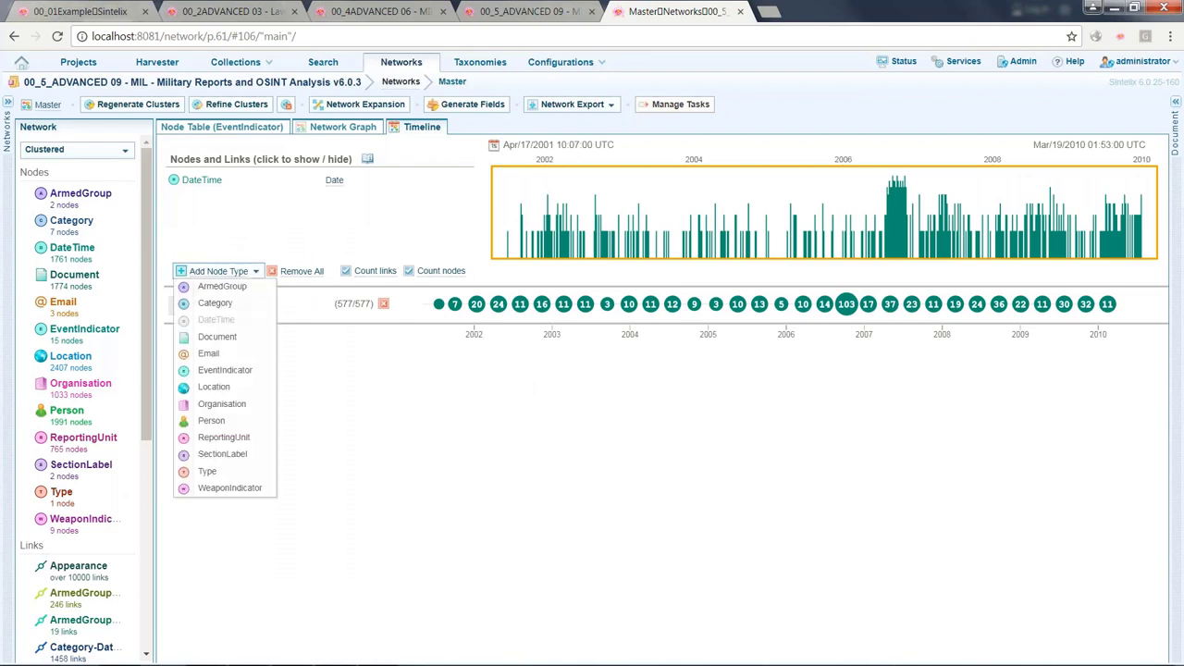
click(242, 371)
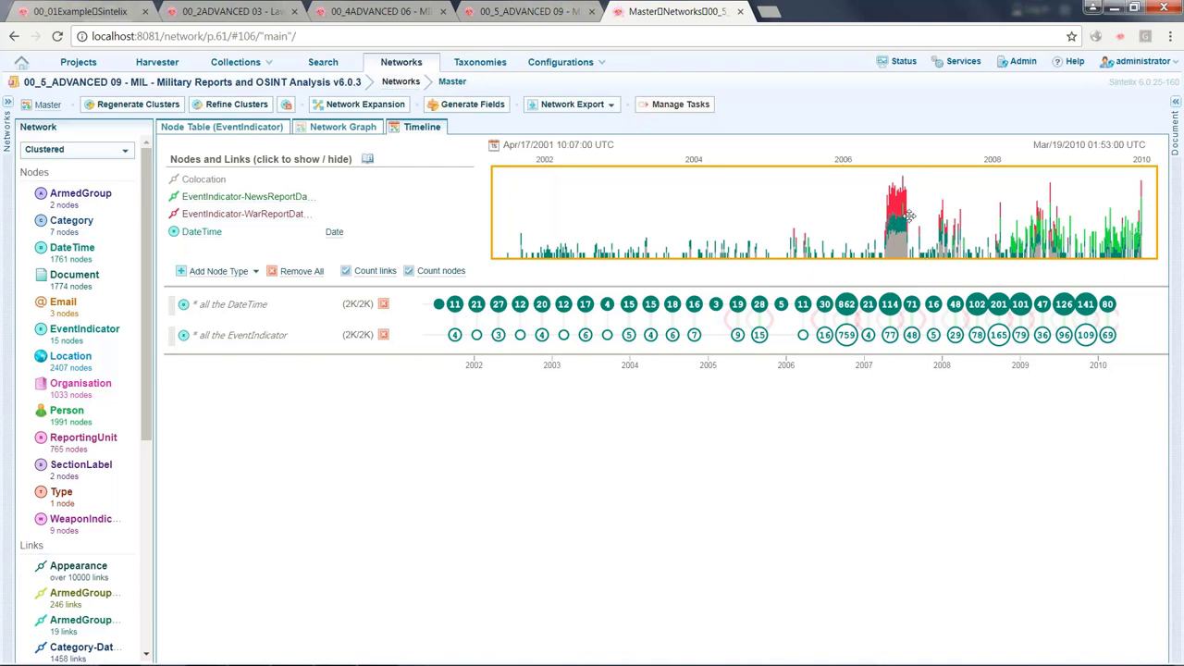
Examine the timeline's peak between 2006 and 2008 and the preset periods offered by its date time filter.
scroll(910, 216, up, 3)
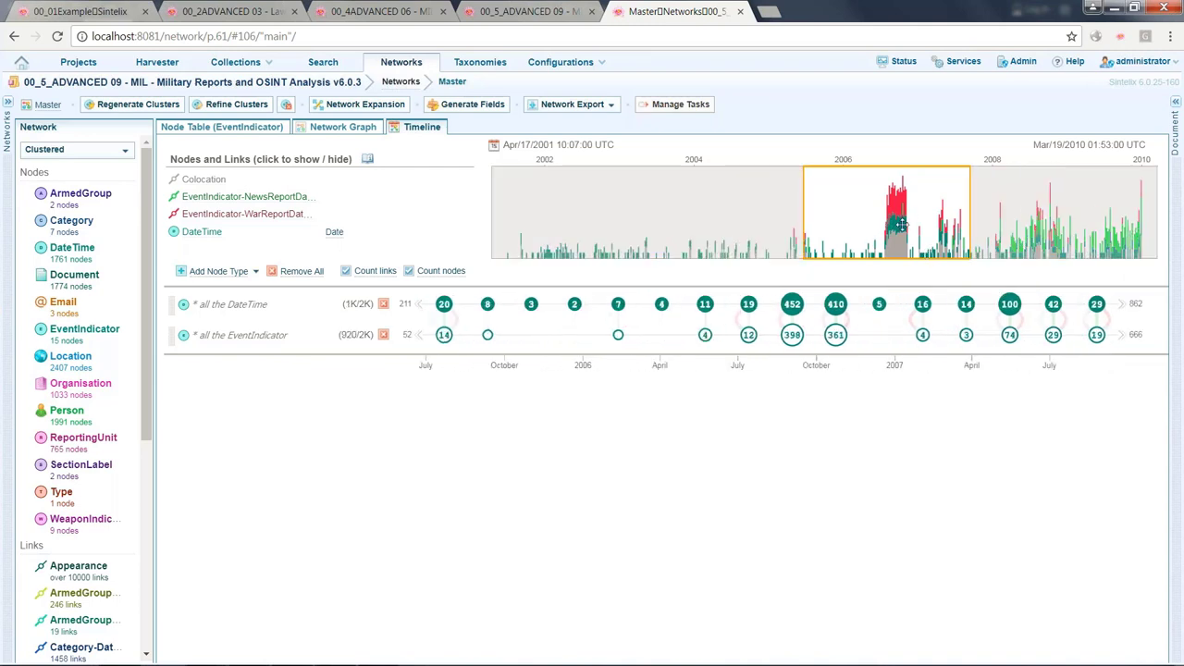
scroll(900, 224, down, 3)
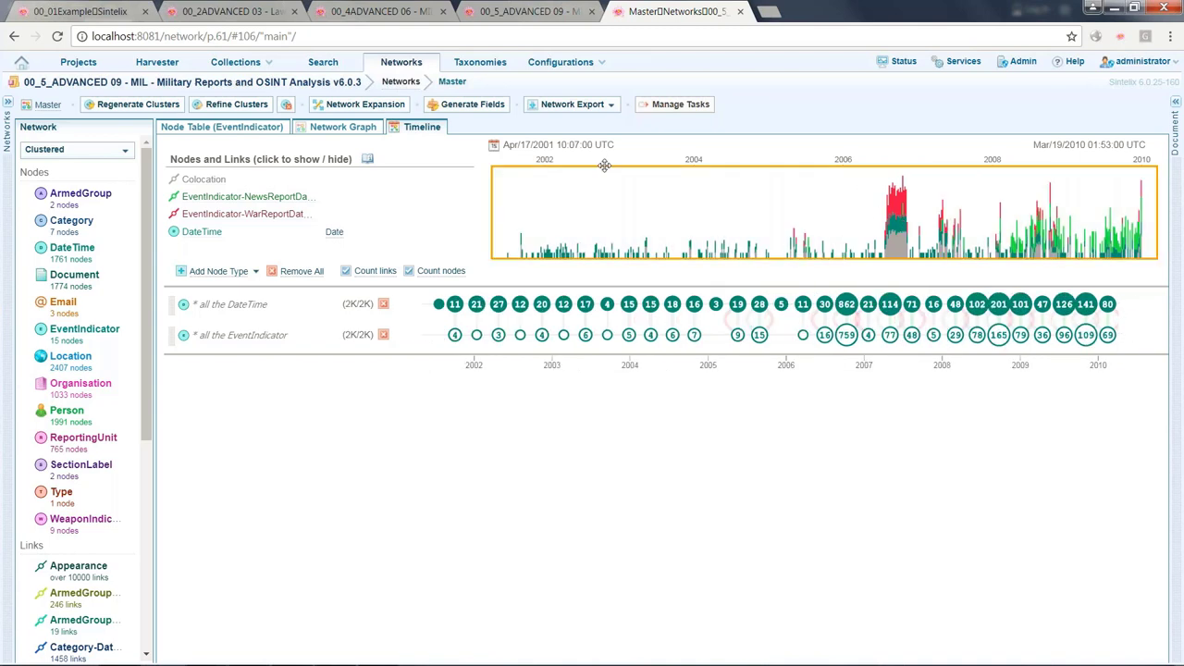
click(493, 145)
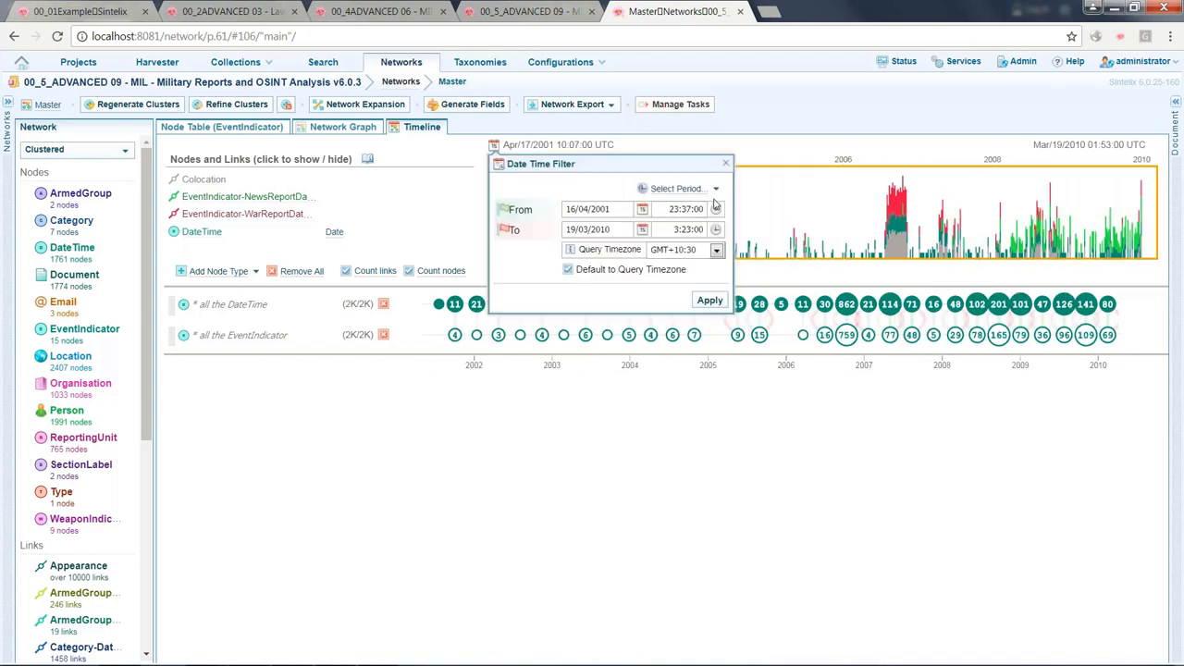
click(715, 188)
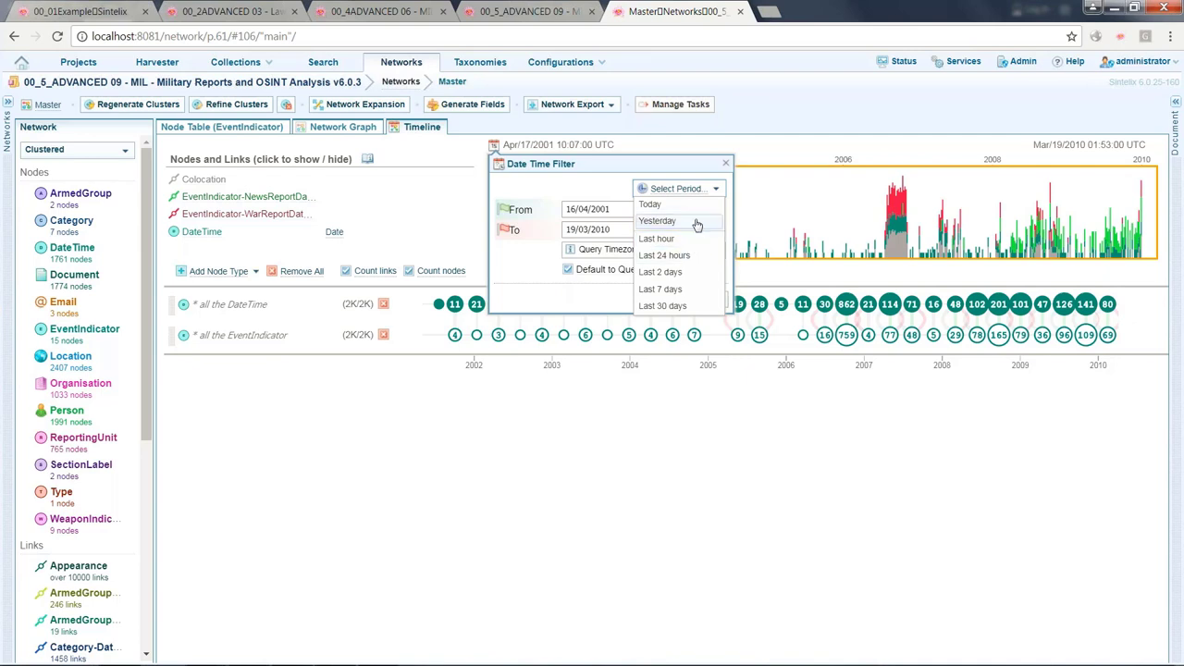
key(Escape)
key(Escape)
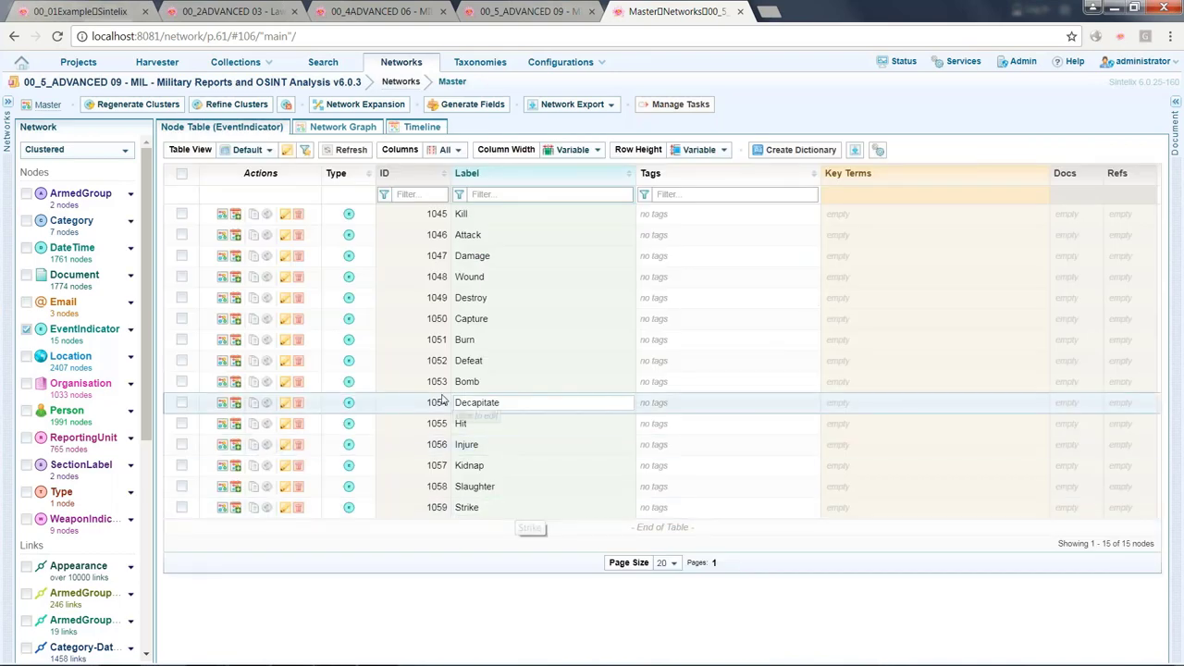
Add the Bomb event indicator to the timeline as its own row and examine its distribution over the years.
click(422, 127)
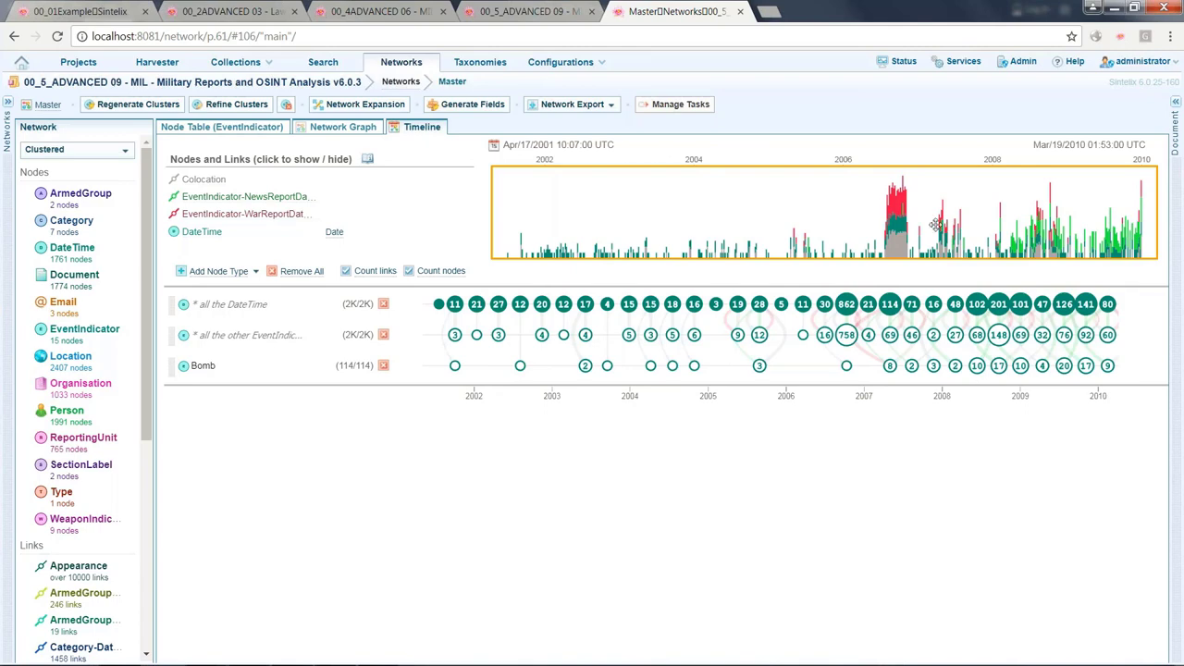
scroll(938, 226, up, 2)
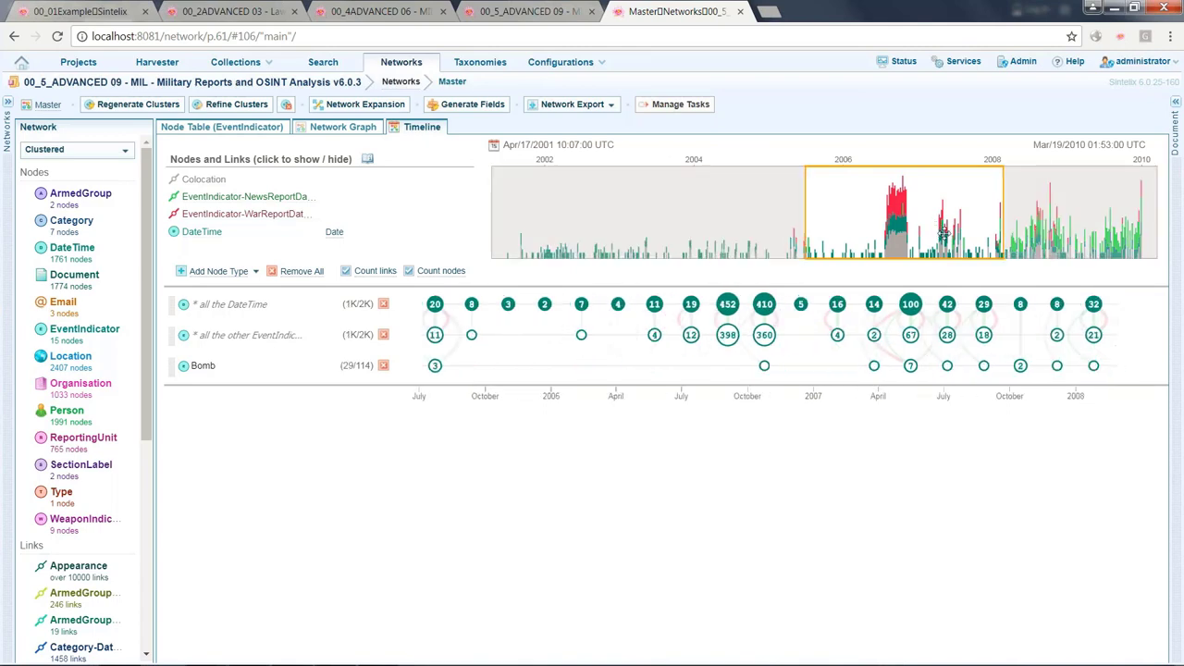
scroll(944, 233, down, 2)
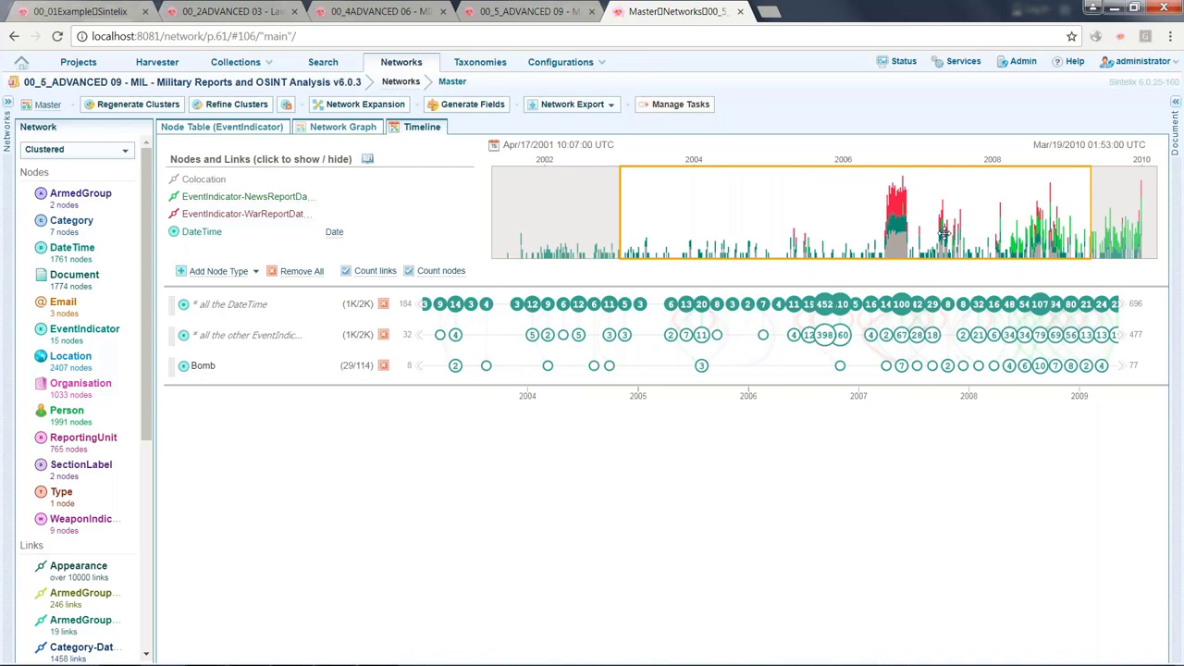
scroll(944, 233, down, 2)
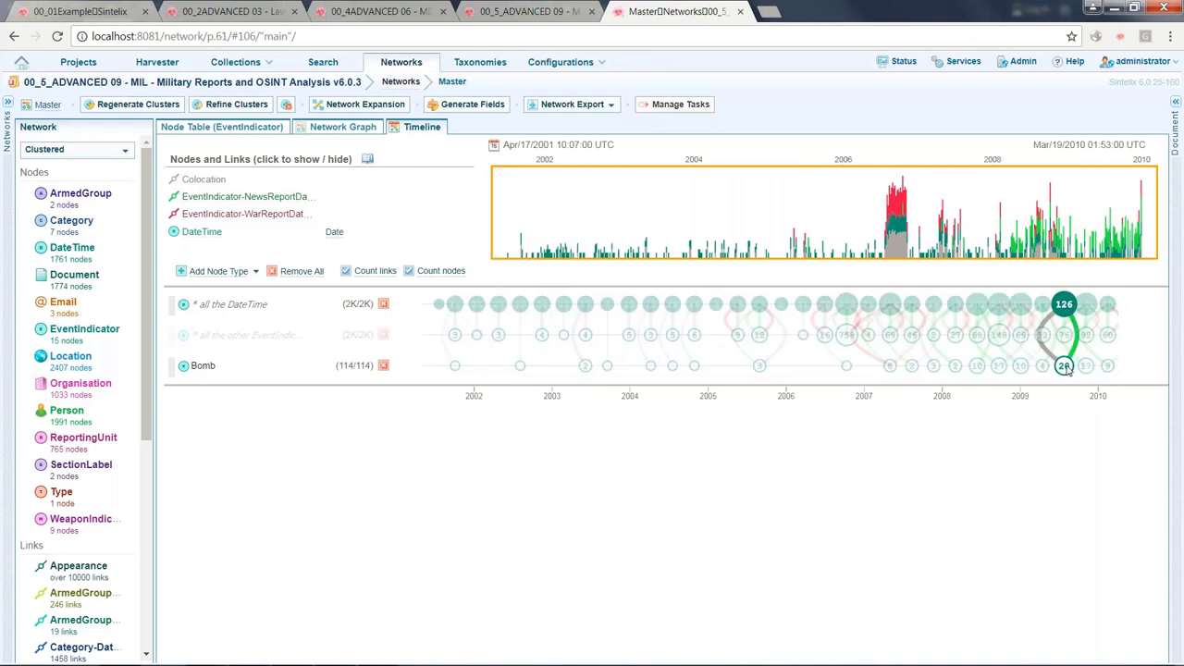
List the nodes and links in the mid-2009 Bomb group on the timeline and add the Bomb node to the network graph.
click(1064, 367)
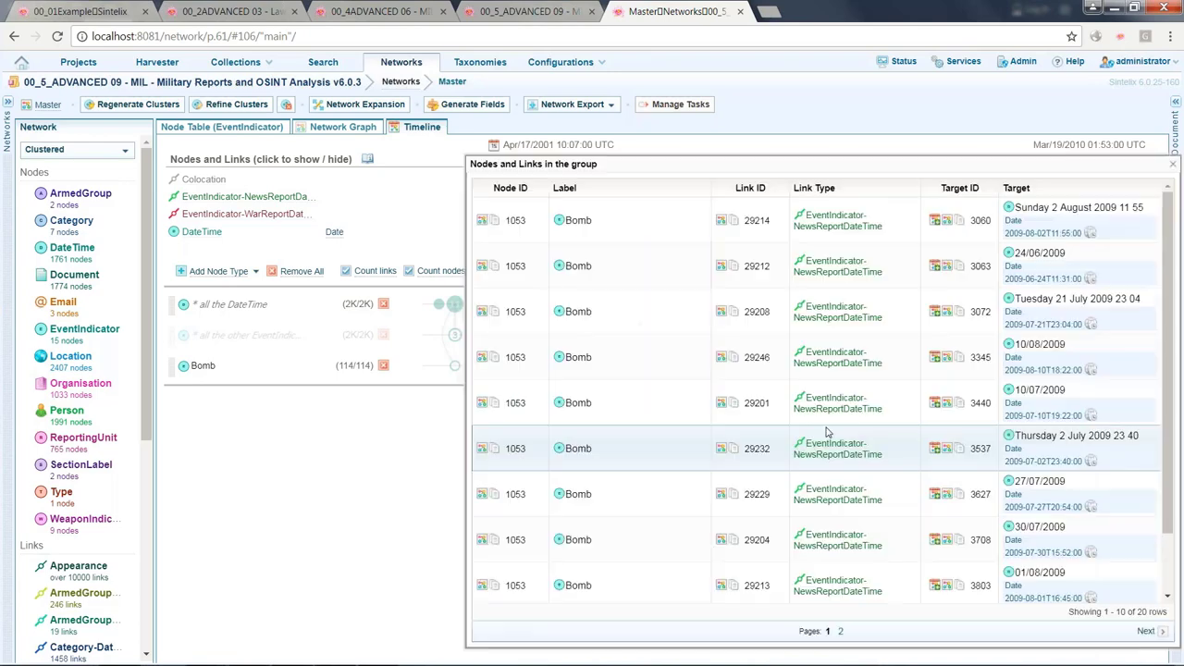
click(825, 222)
click(482, 222)
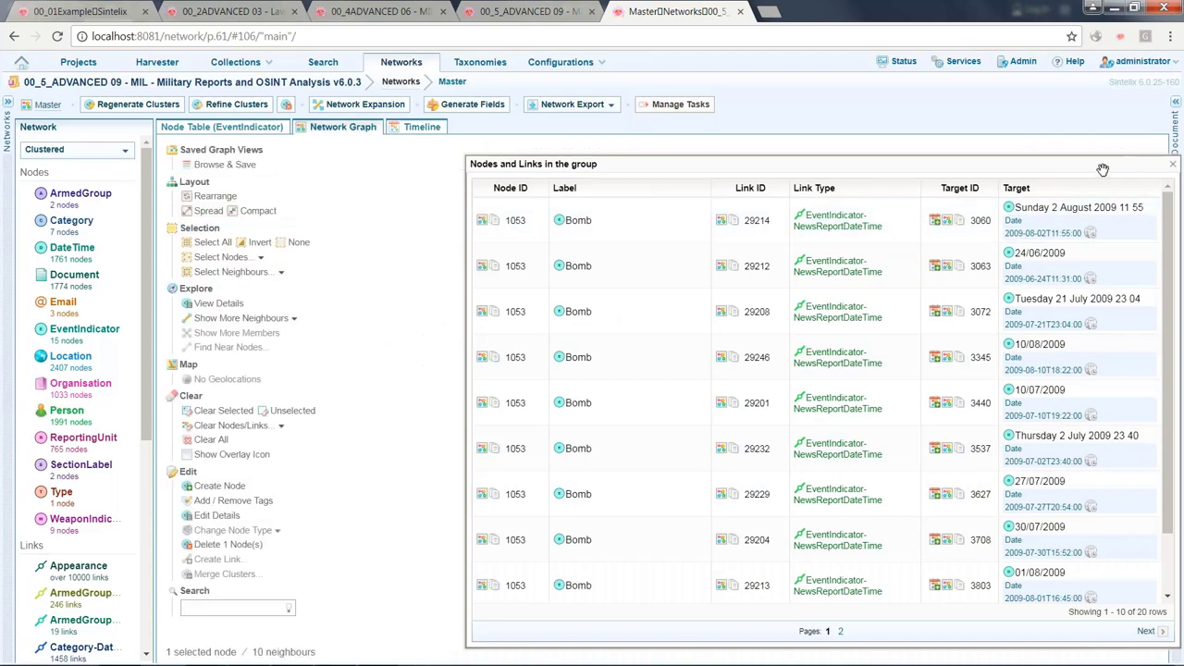
drag(1103, 170, 1029, 172)
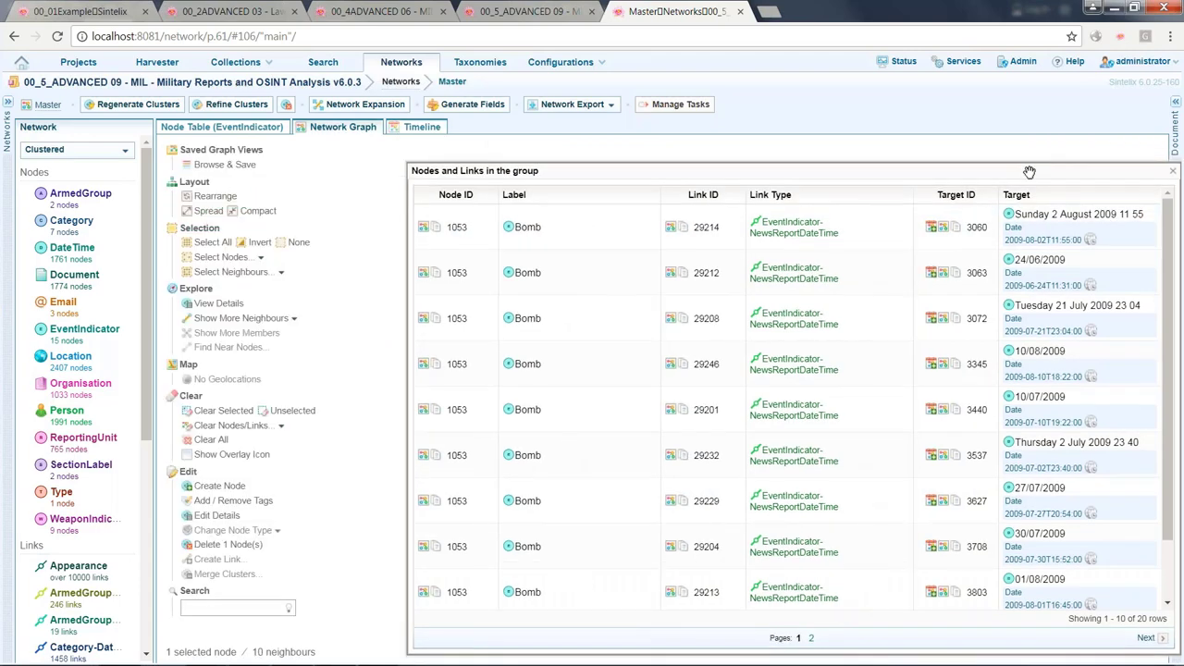
click(1172, 170)
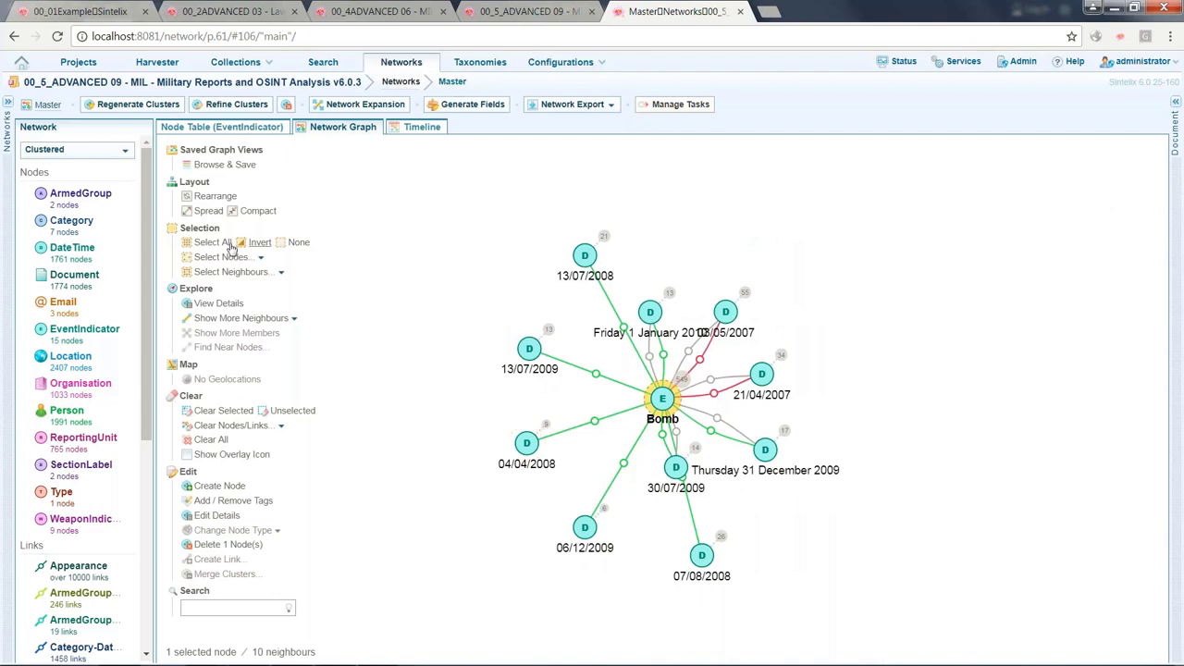
Invert the graph selection to the dates around Bomb and expand them with their Location neighbours.
click(258, 243)
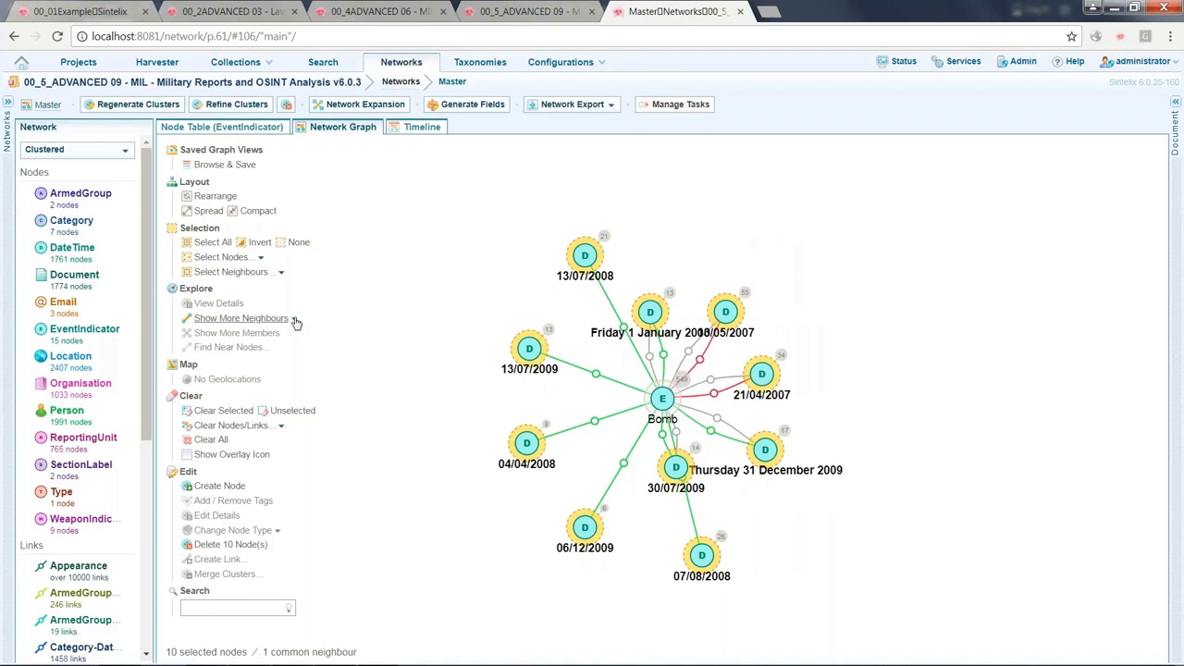
click(295, 320)
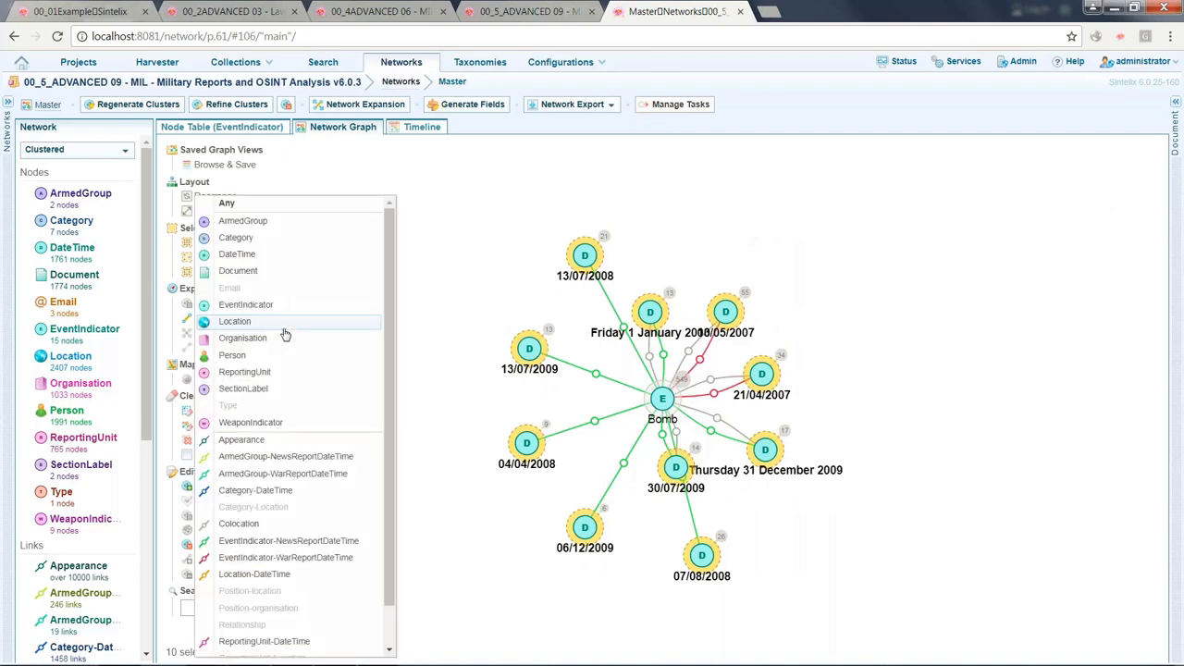
click(285, 334)
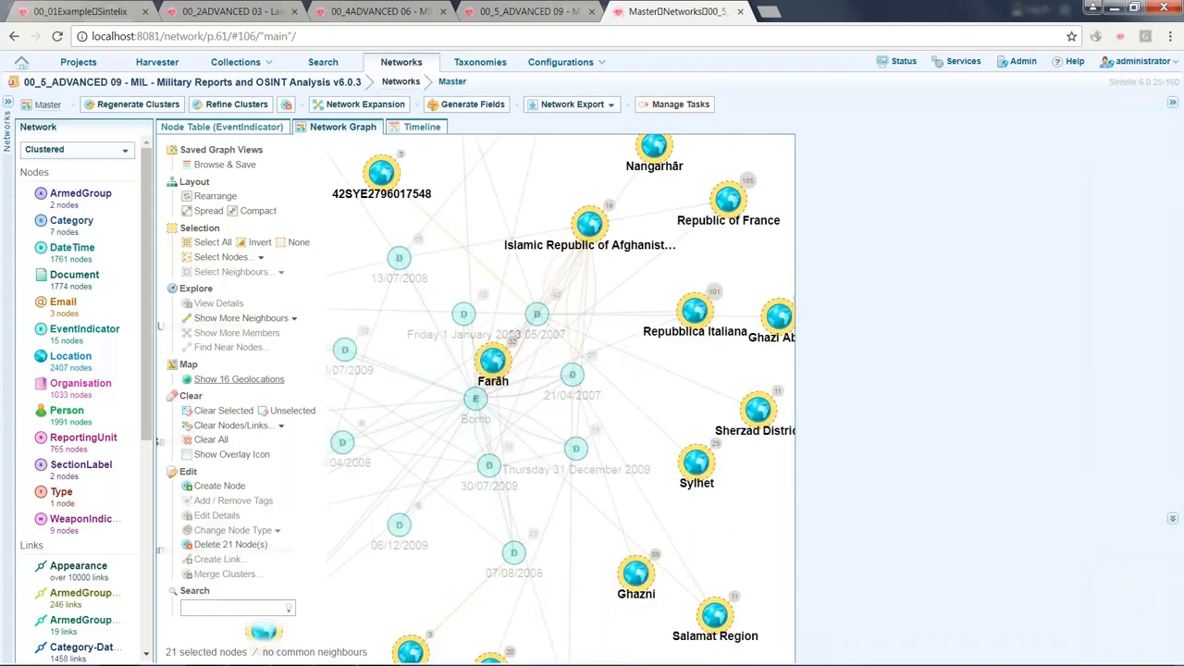
Show the selected locations' geolocations on the map and examine the documents for Islamic Republic of Afghanistan, Ghazni and Nangarhār.
click(1055, 350)
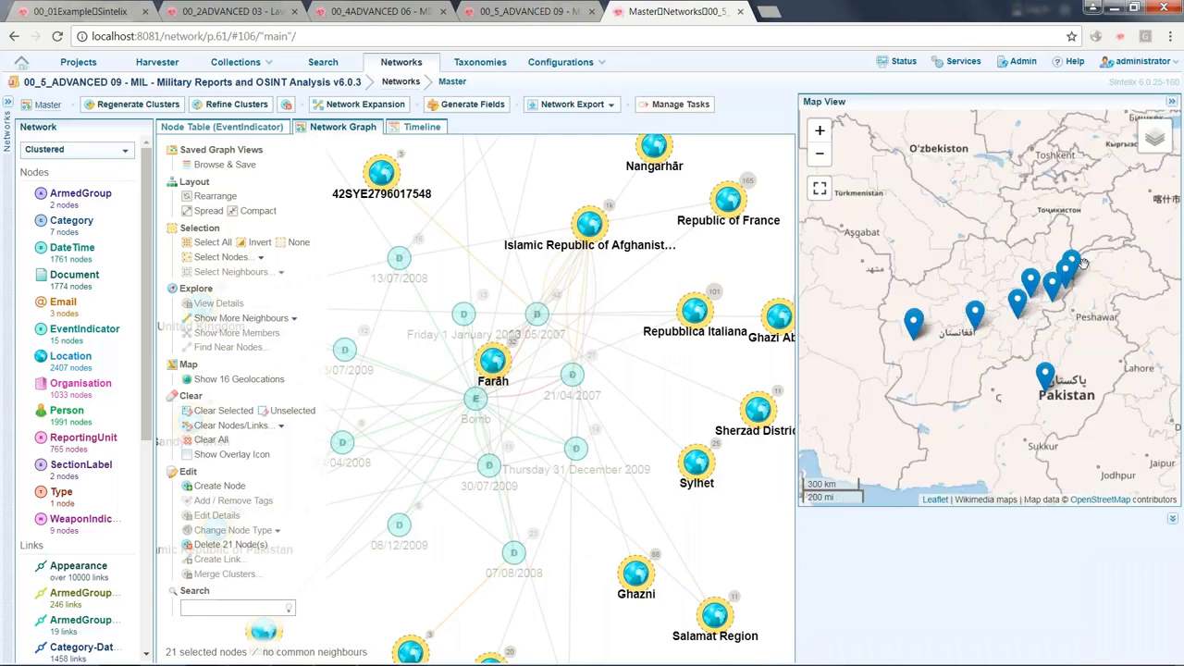
drag(984, 310, 978, 310)
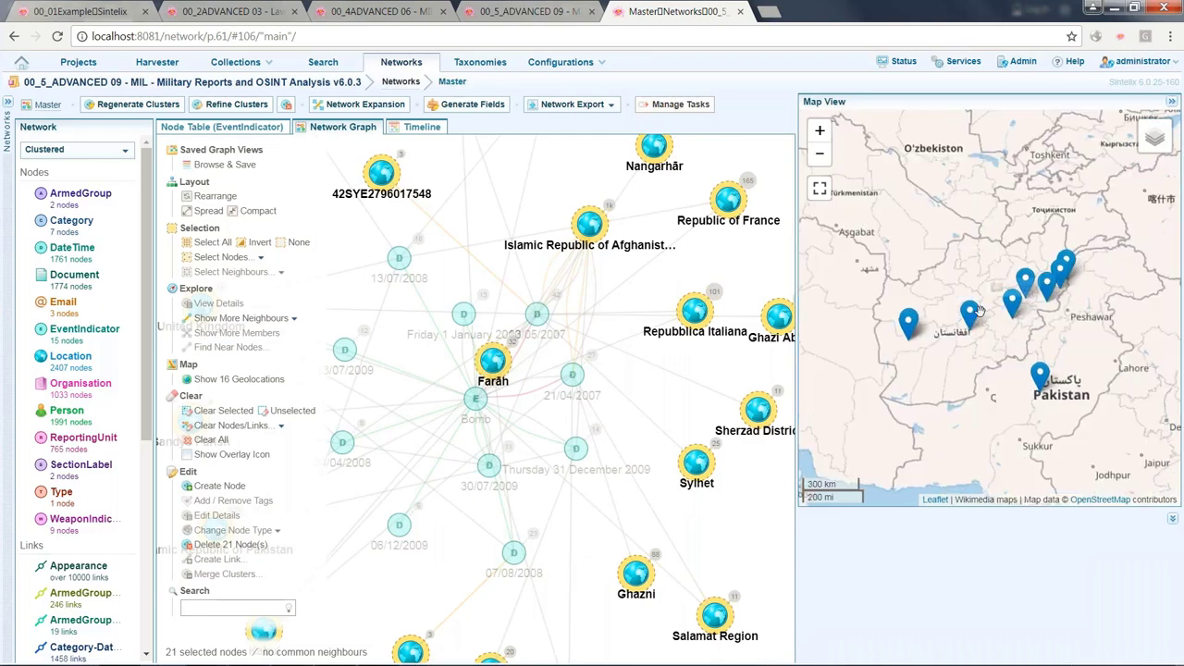
mouse_move(974, 313)
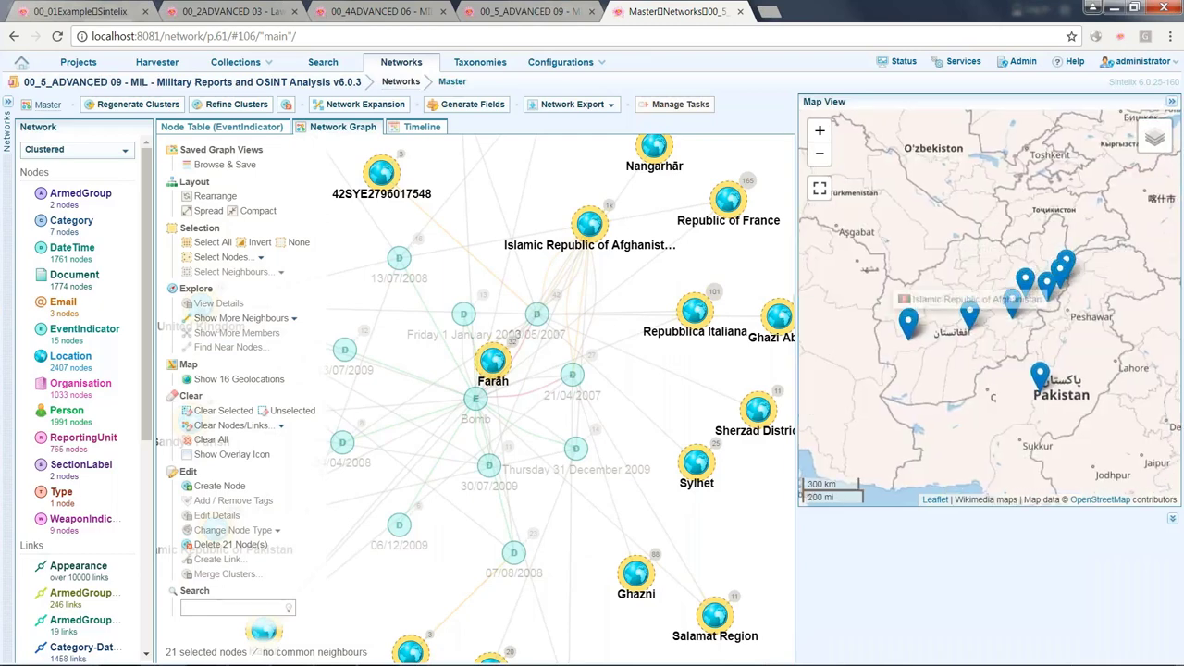
click(969, 316)
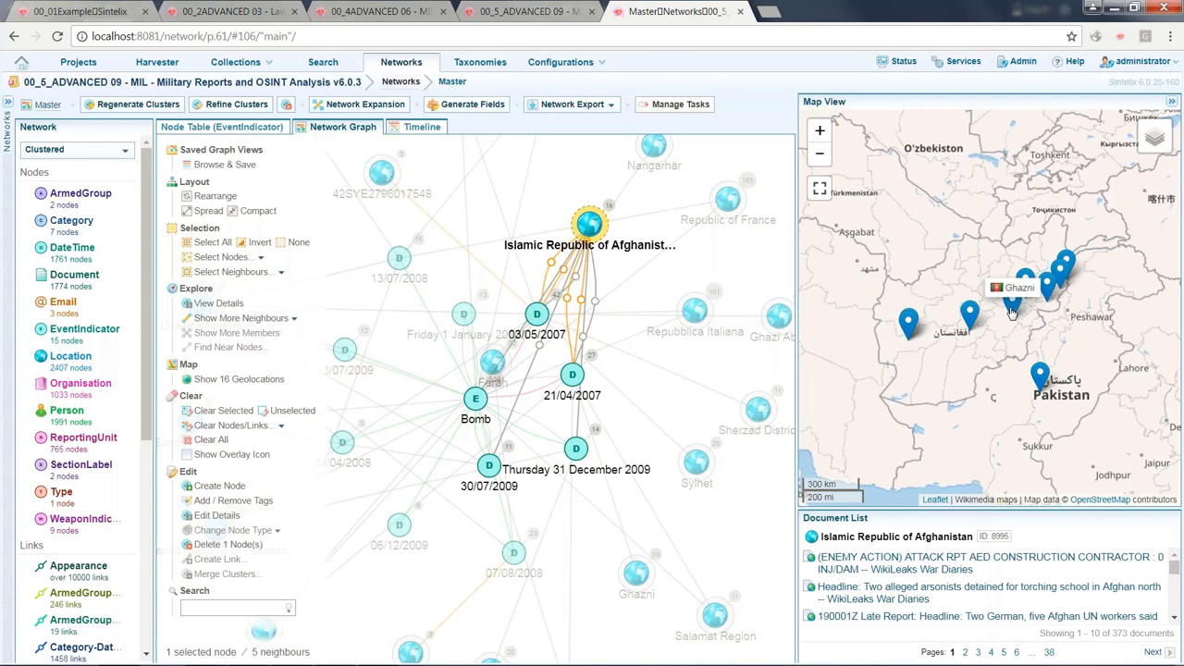
click(1012, 311)
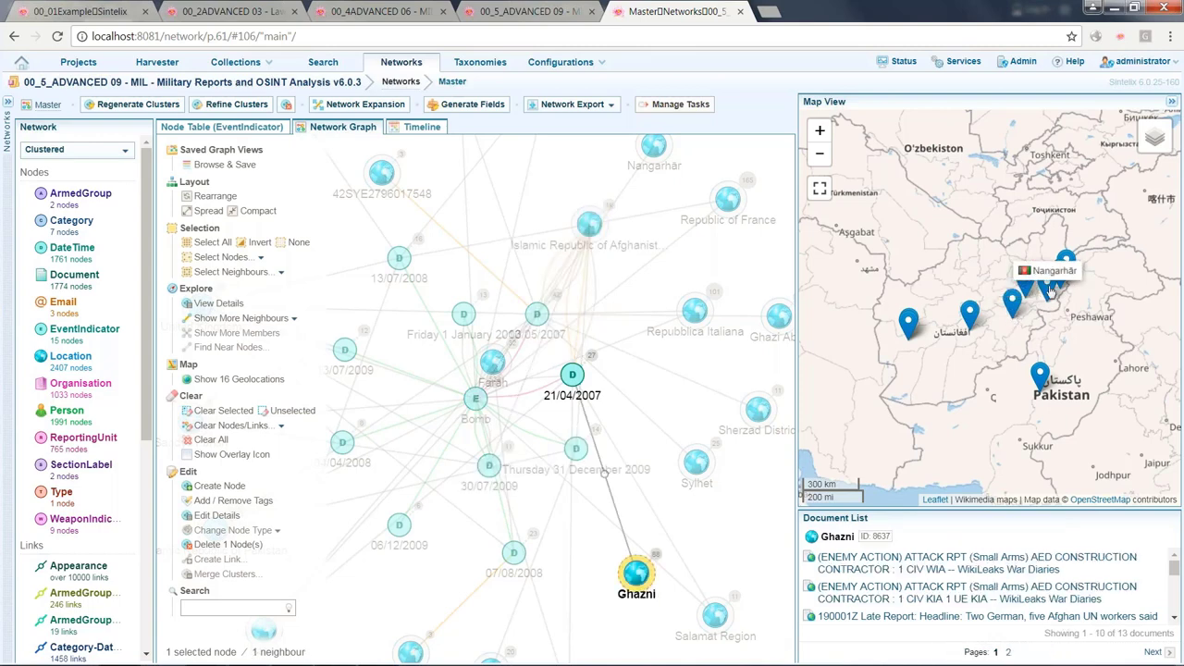
click(1051, 290)
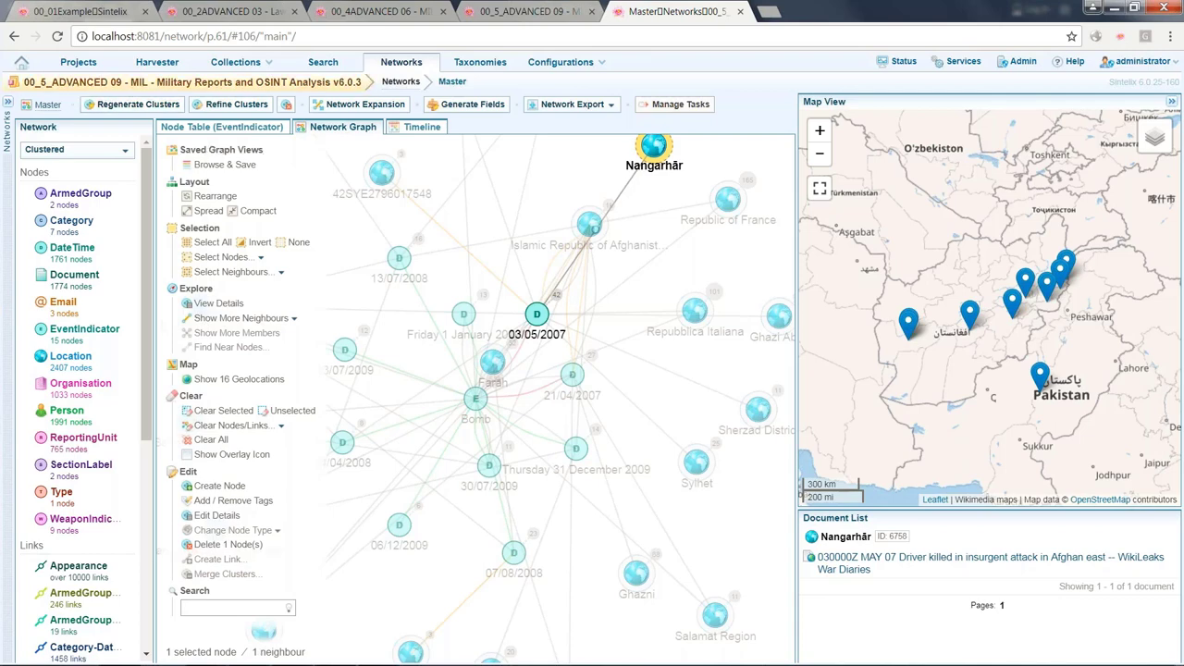
Return to the home page and switch to the project 00_4ADVANCED 06 - MIL - Complex Relationships Analysis v6.0.1.
click(102, 104)
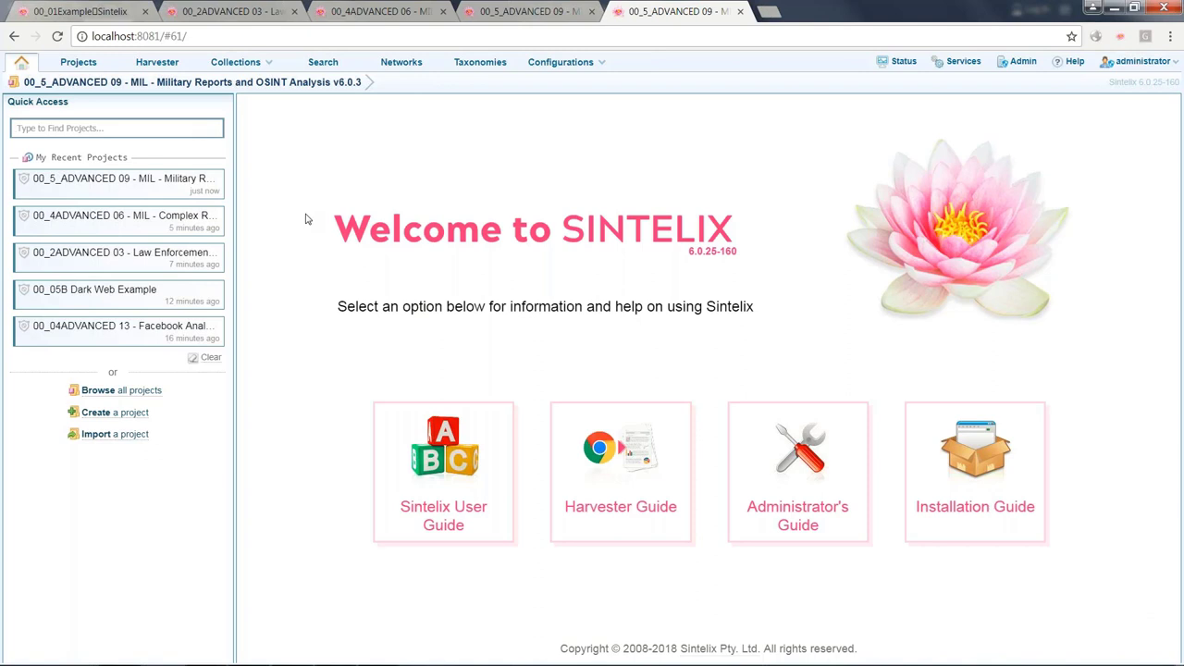
click(192, 81)
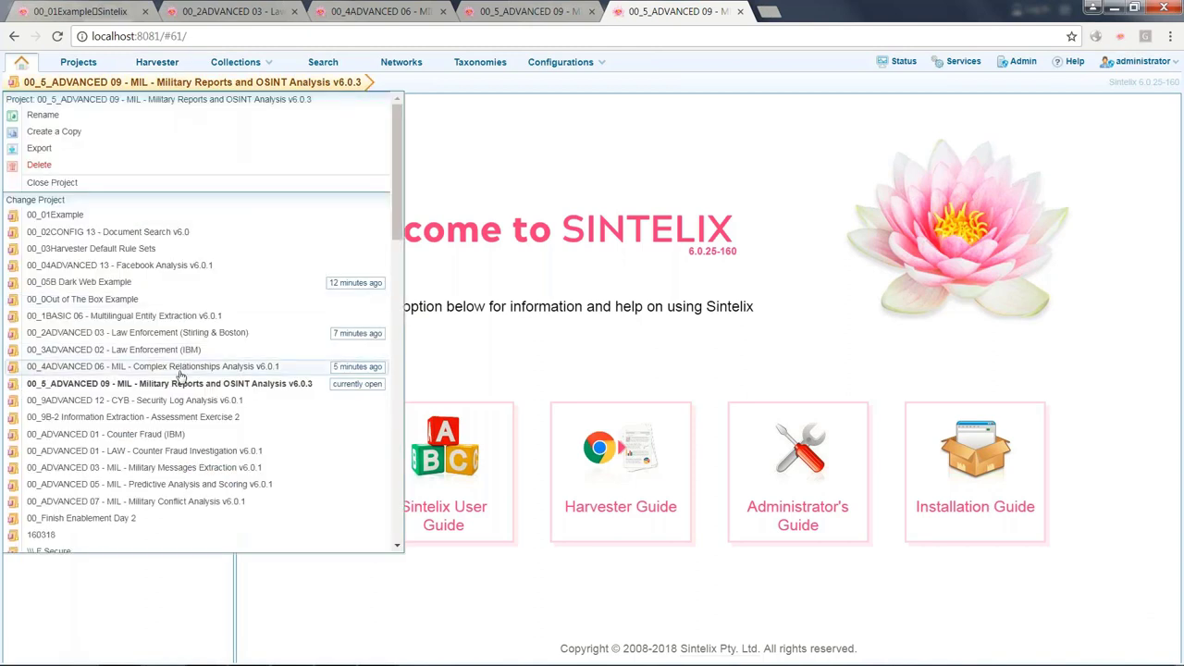
click(181, 374)
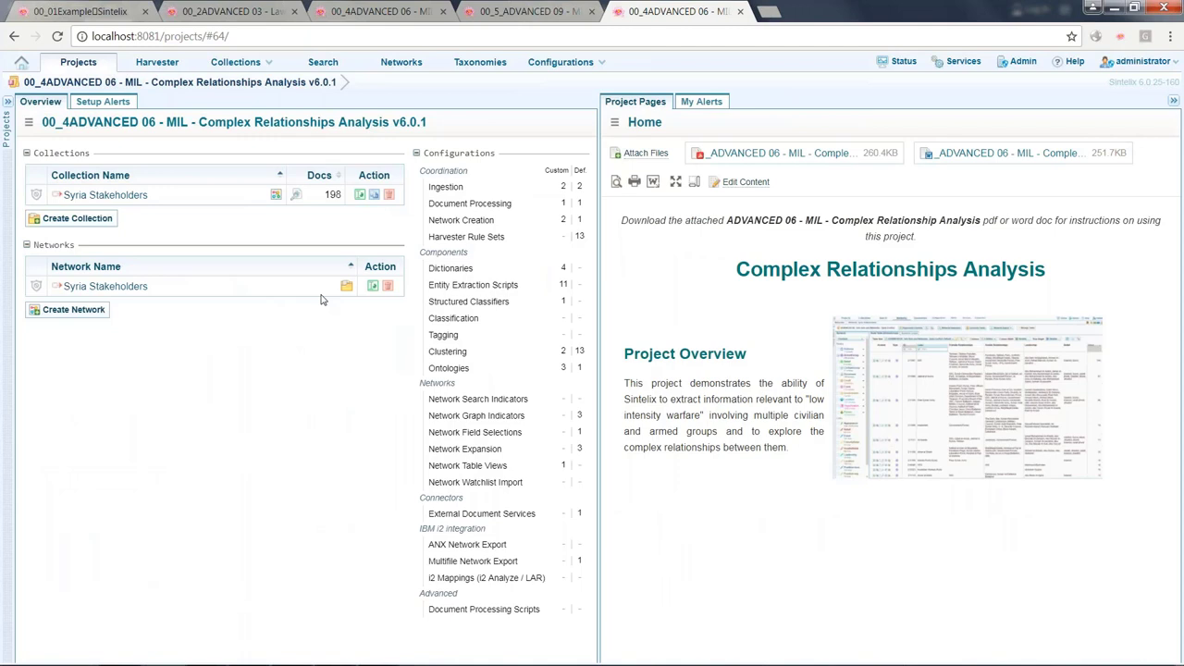
Examine the project's Event keywords dictionary and the entity extraction script named Example in the configurations.
click(561, 62)
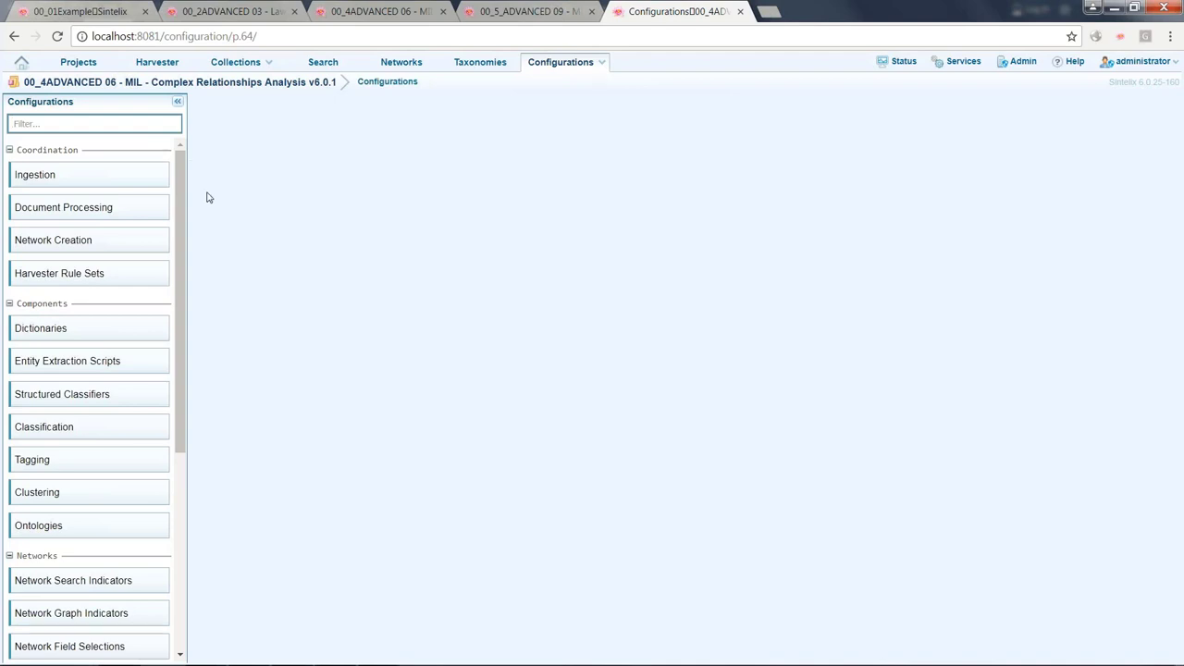
click(93, 338)
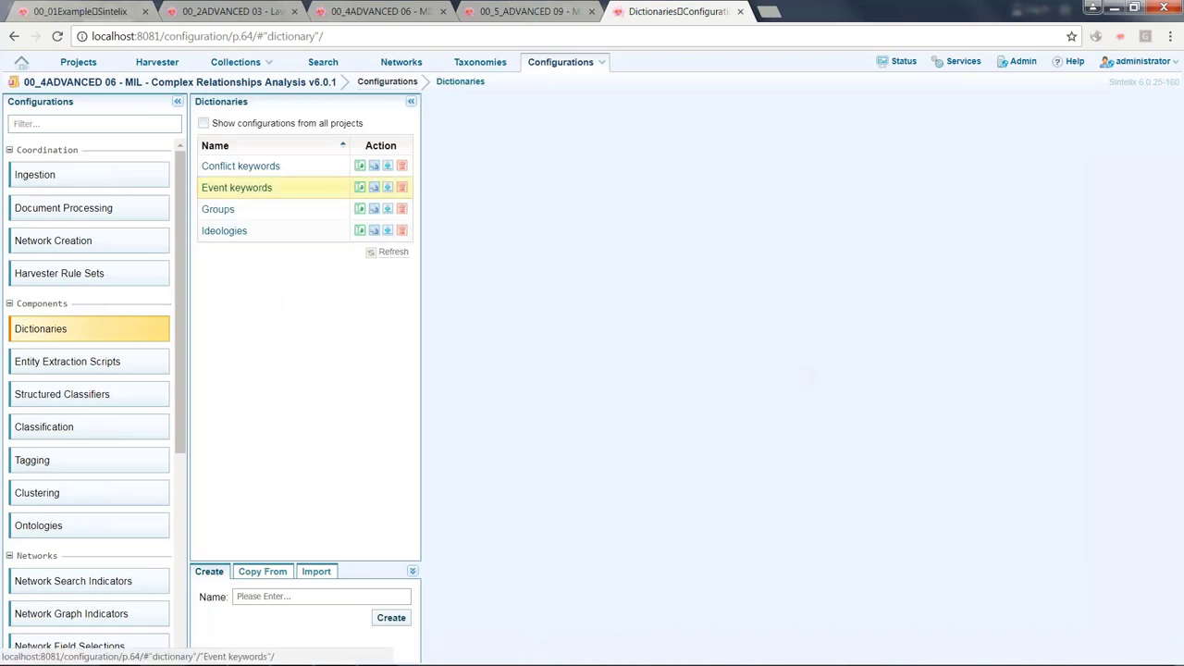
click(237, 187)
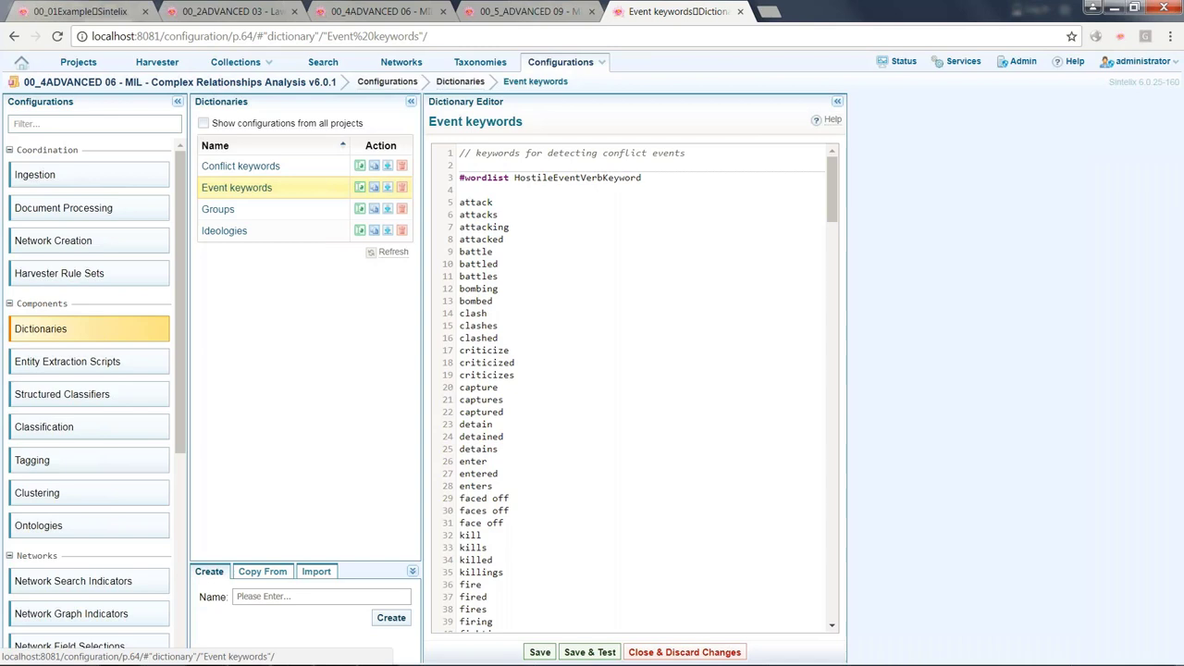
click(108, 366)
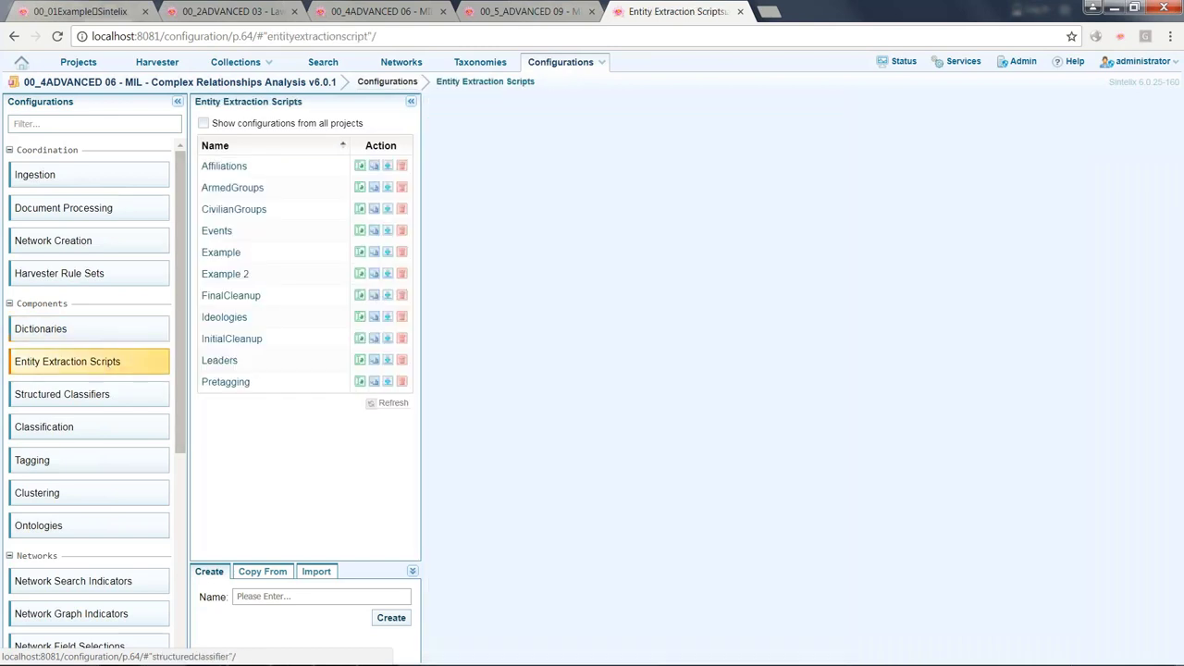
click(227, 253)
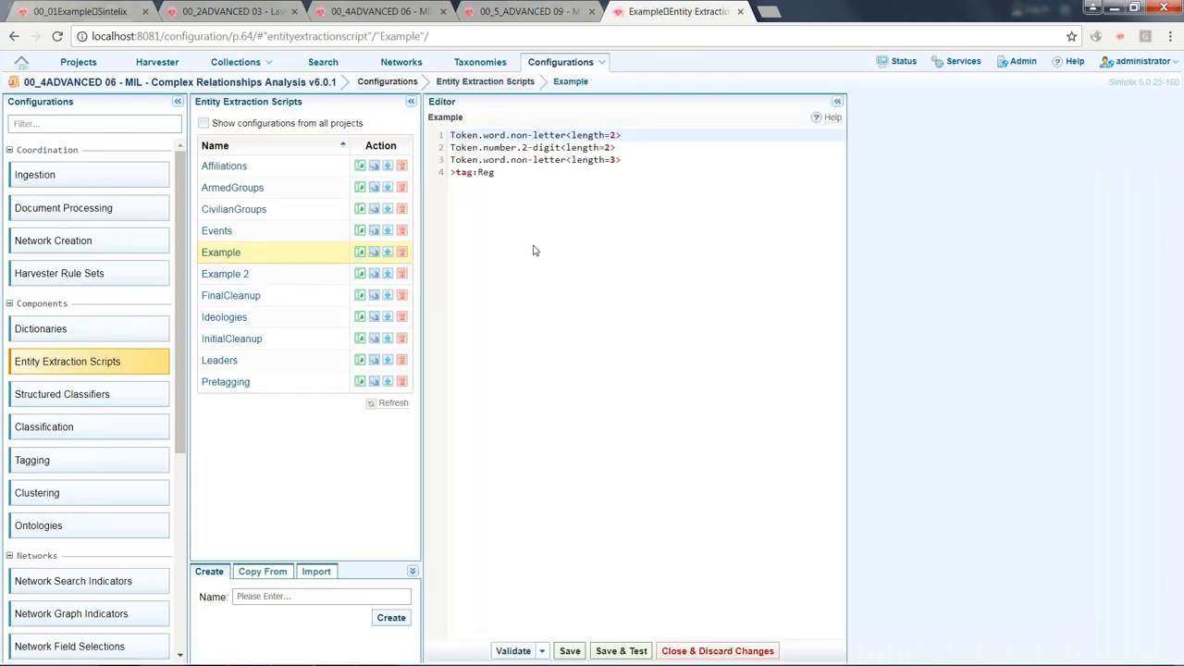
Save the Example extraction script and test it on the text "RG65 OTH" with the full workflow.
click(629, 651)
click(623, 651)
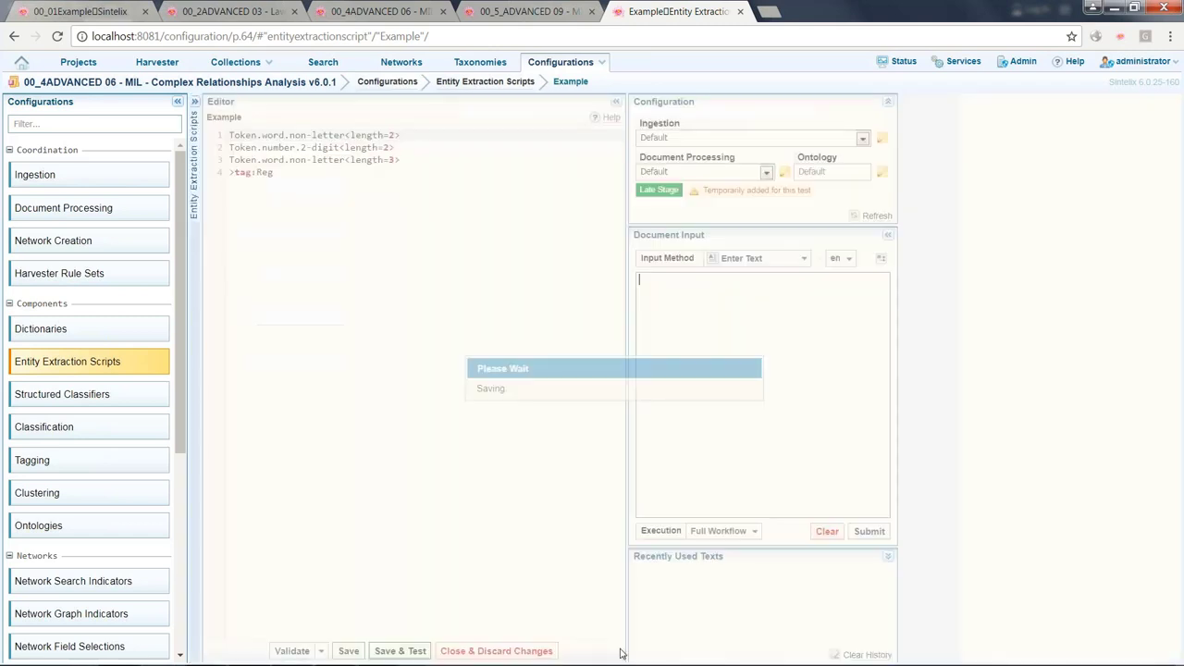
text(RG65)
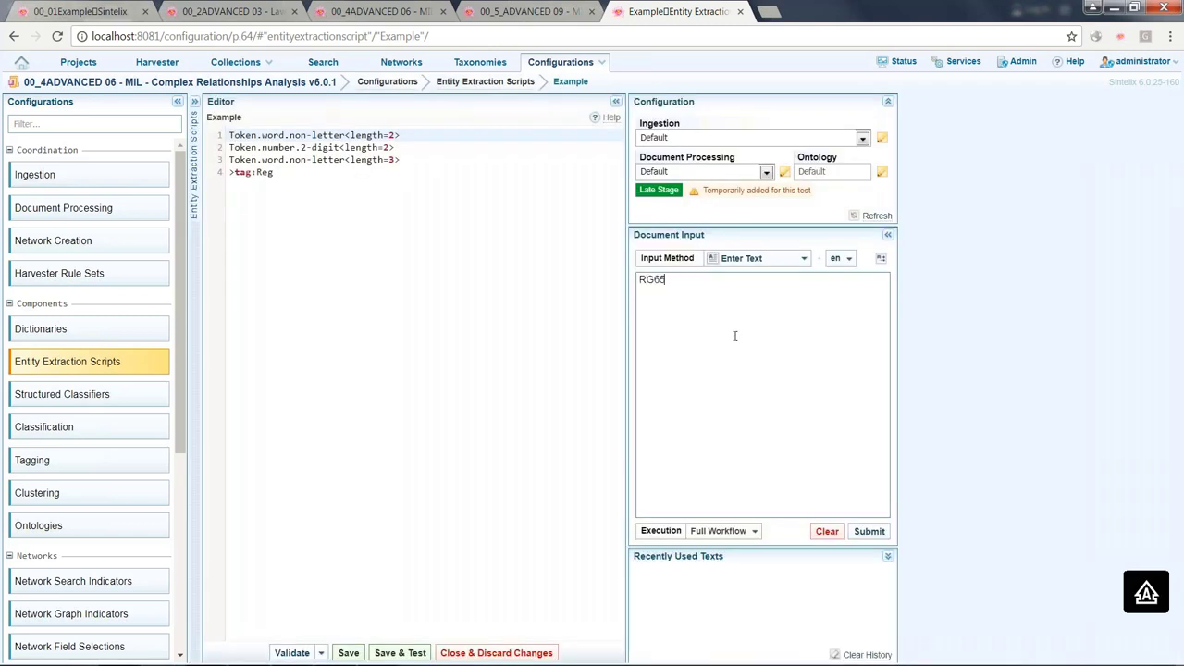
text( OTH)
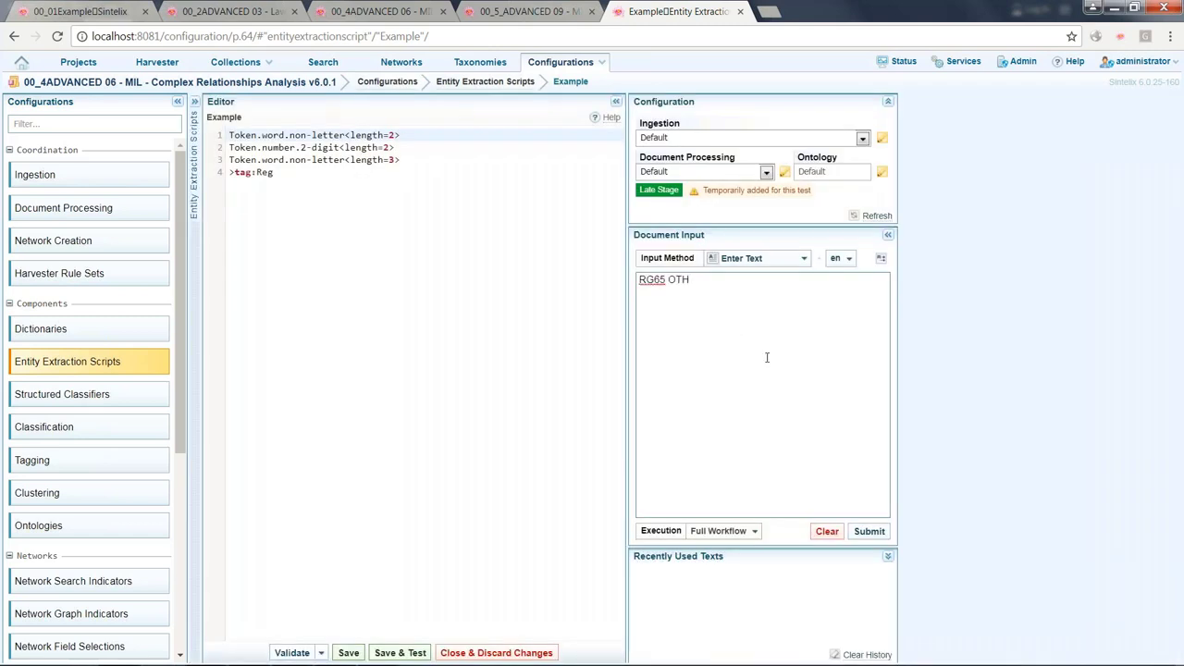
click(869, 531)
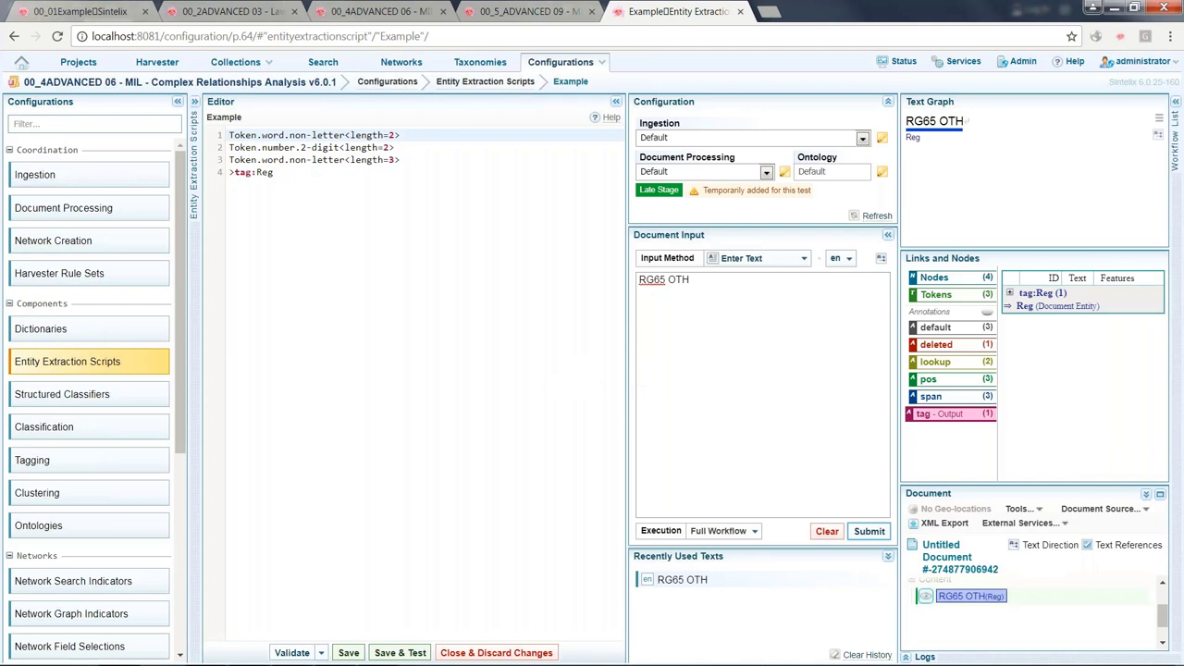
Examine the test text's tokens and its tag, span, pos, lookup, deleted and default annotations, including the features of the RG token.
click(939, 296)
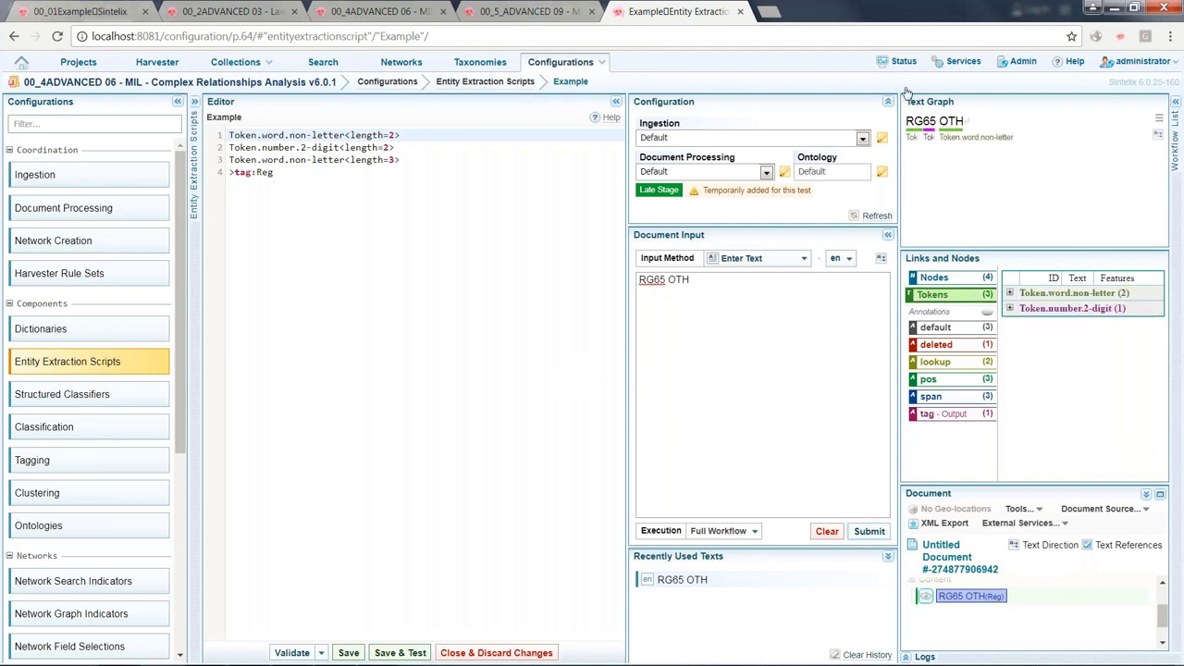
click(958, 417)
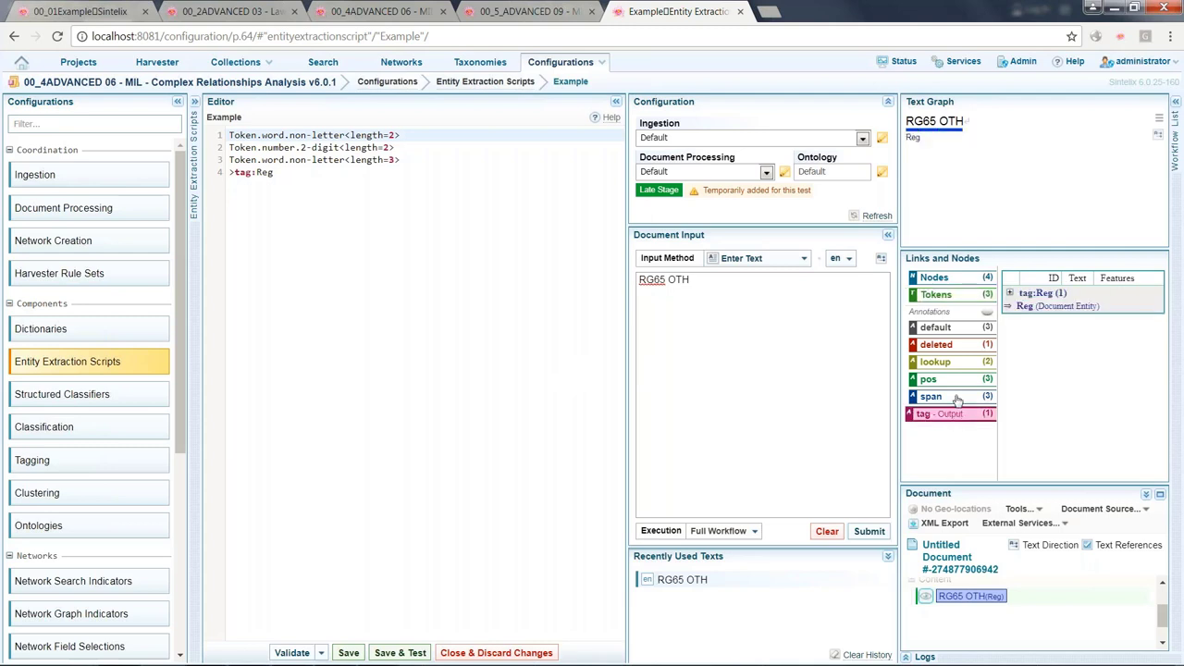
click(957, 398)
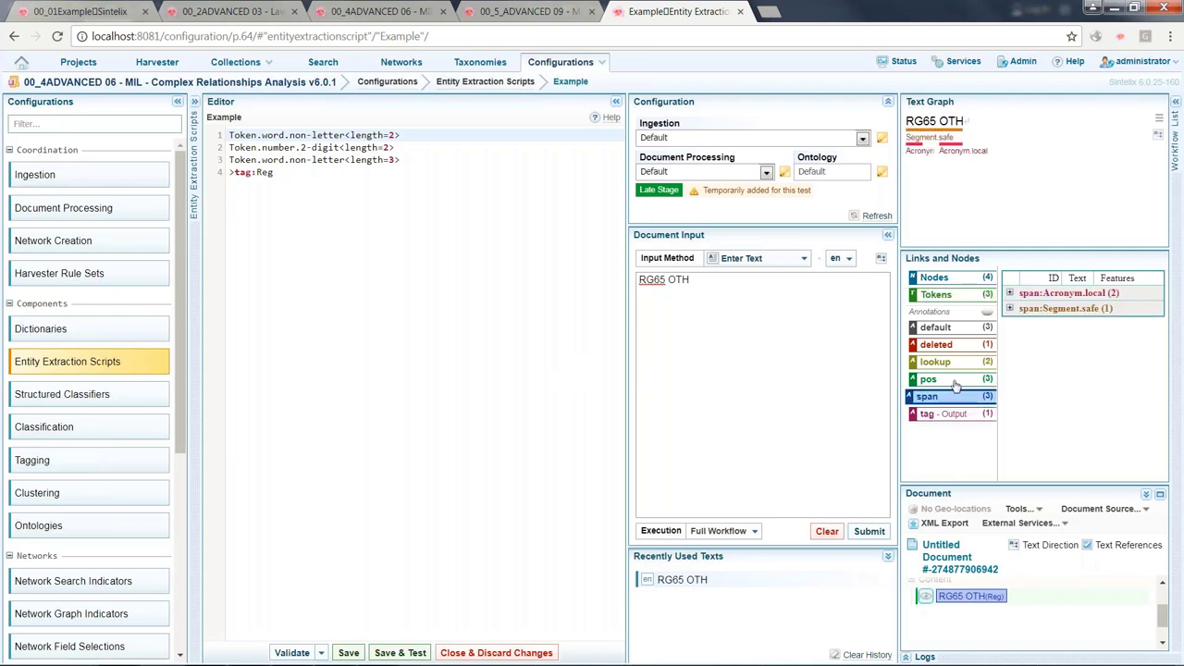
click(953, 379)
click(955, 364)
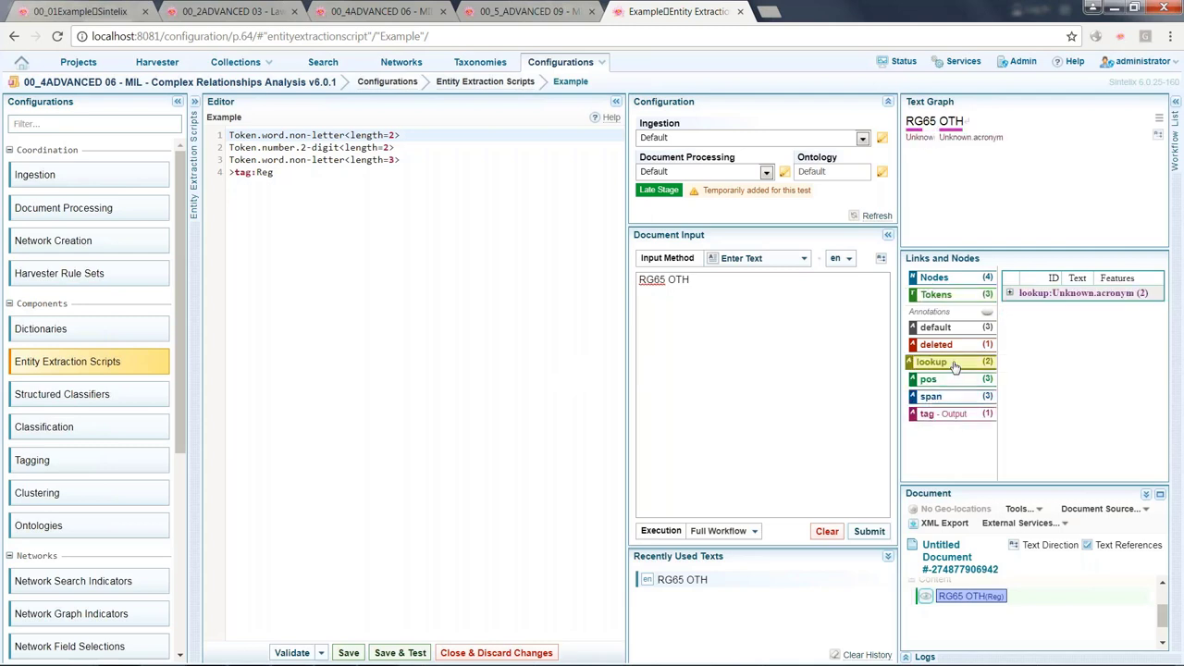
click(952, 345)
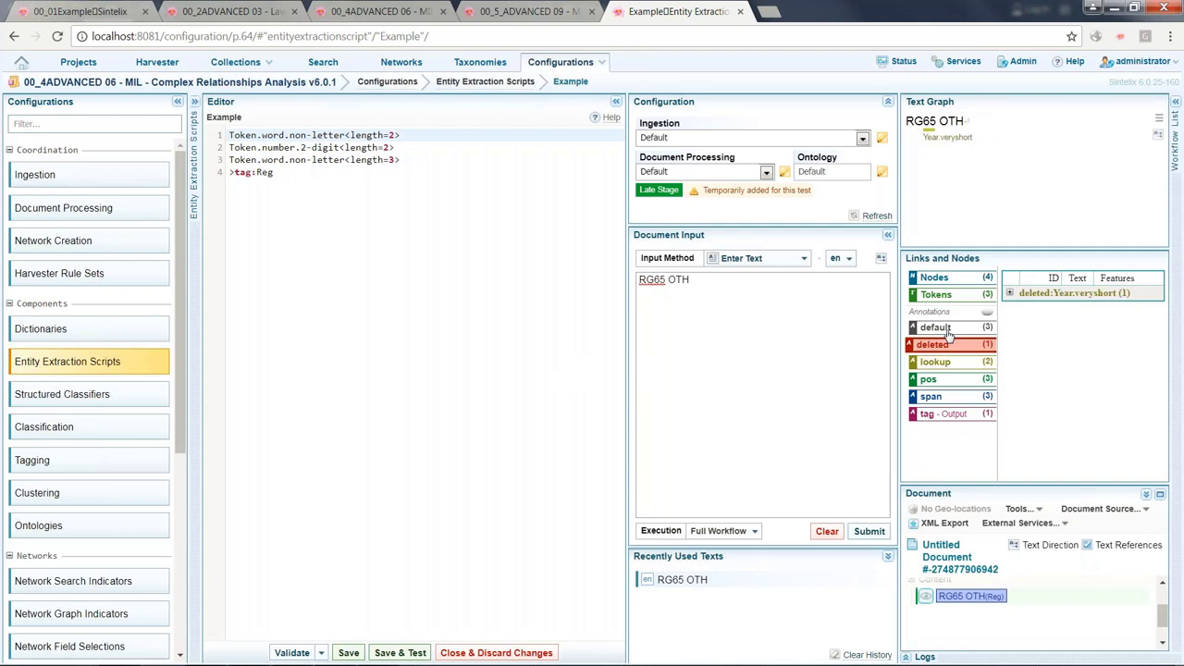
click(946, 329)
click(956, 298)
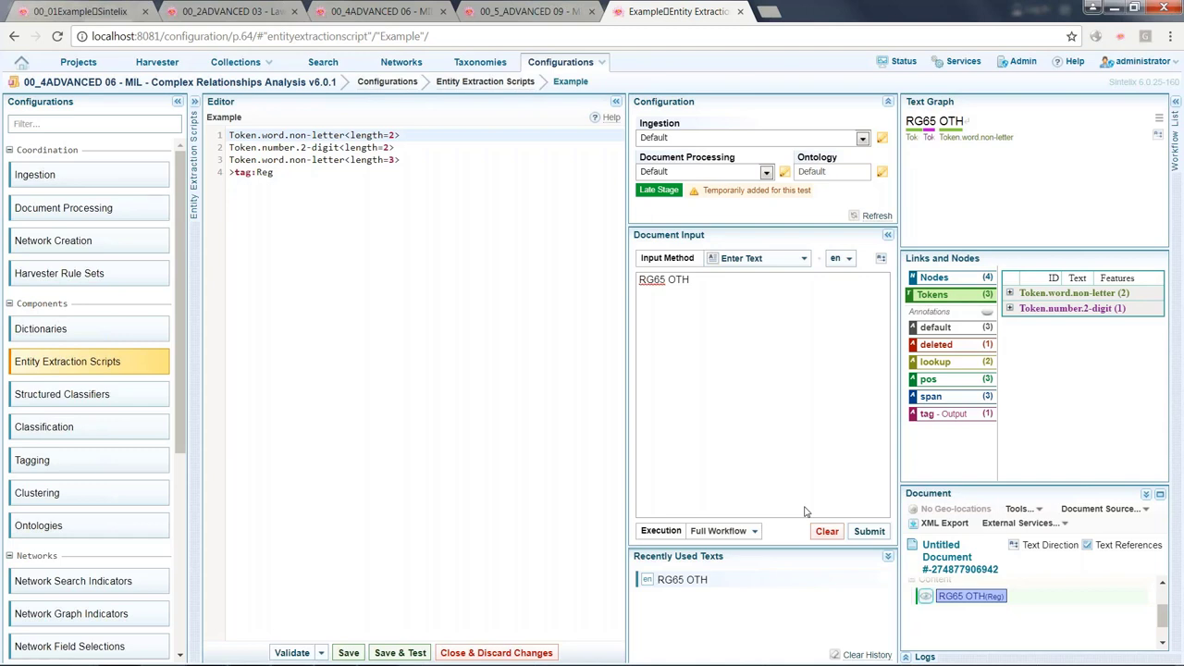
click(660, 280)
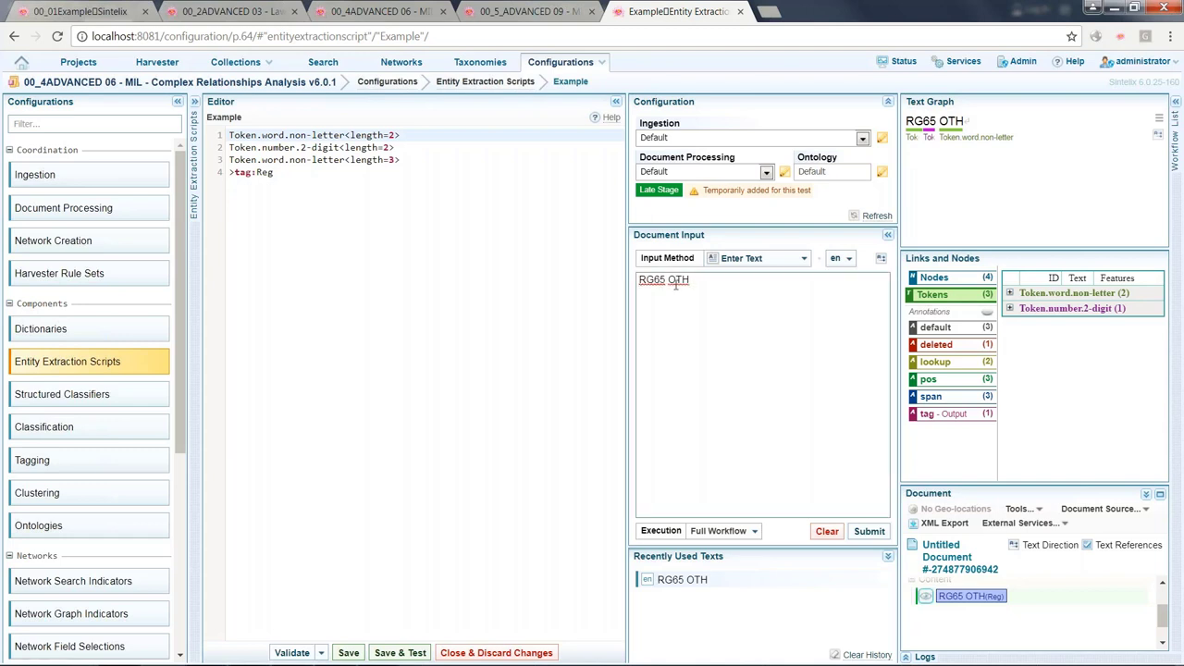
click(916, 135)
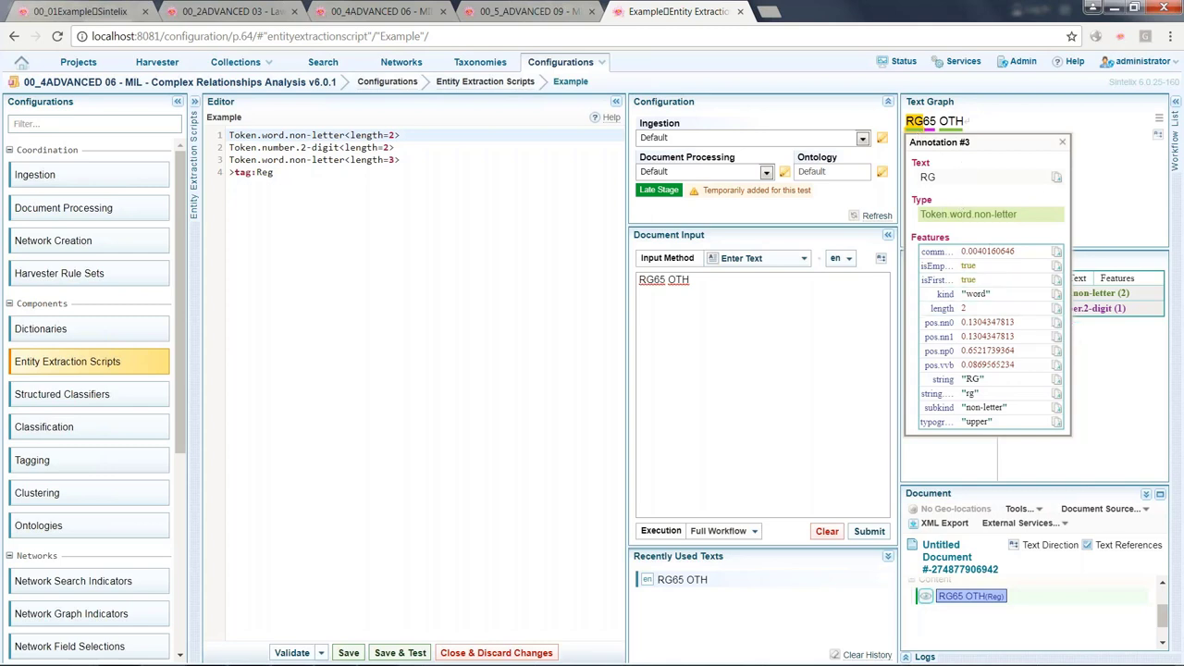
click(462, 173)
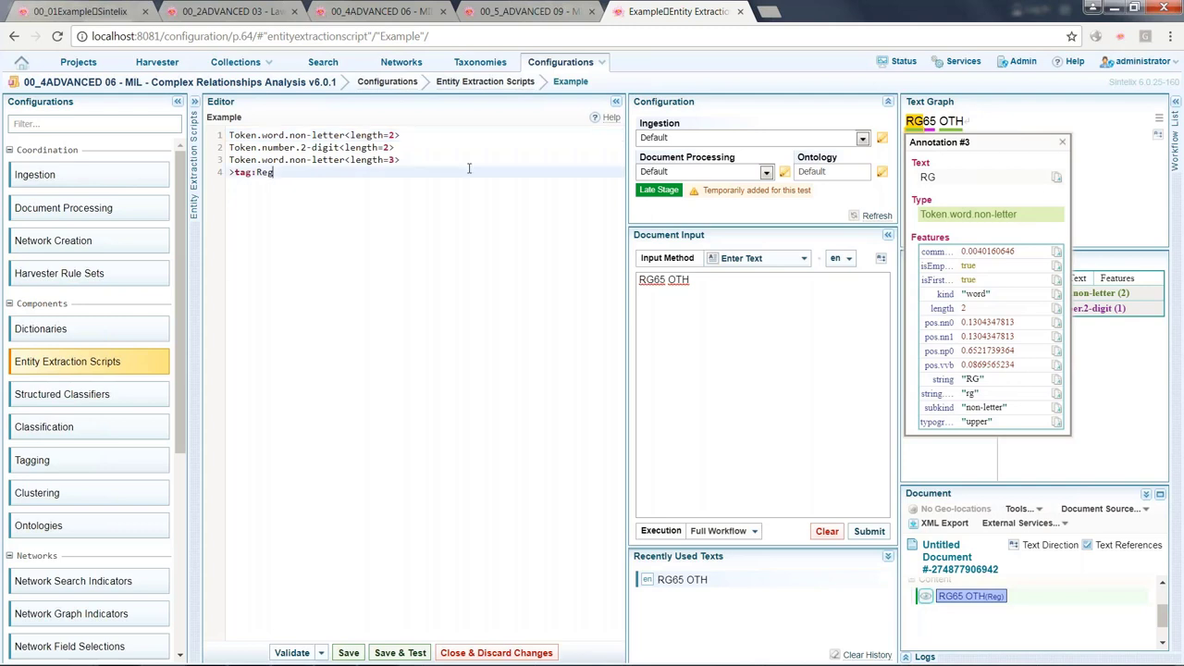
key(Return)
key(Return)
key(ctrl+v)
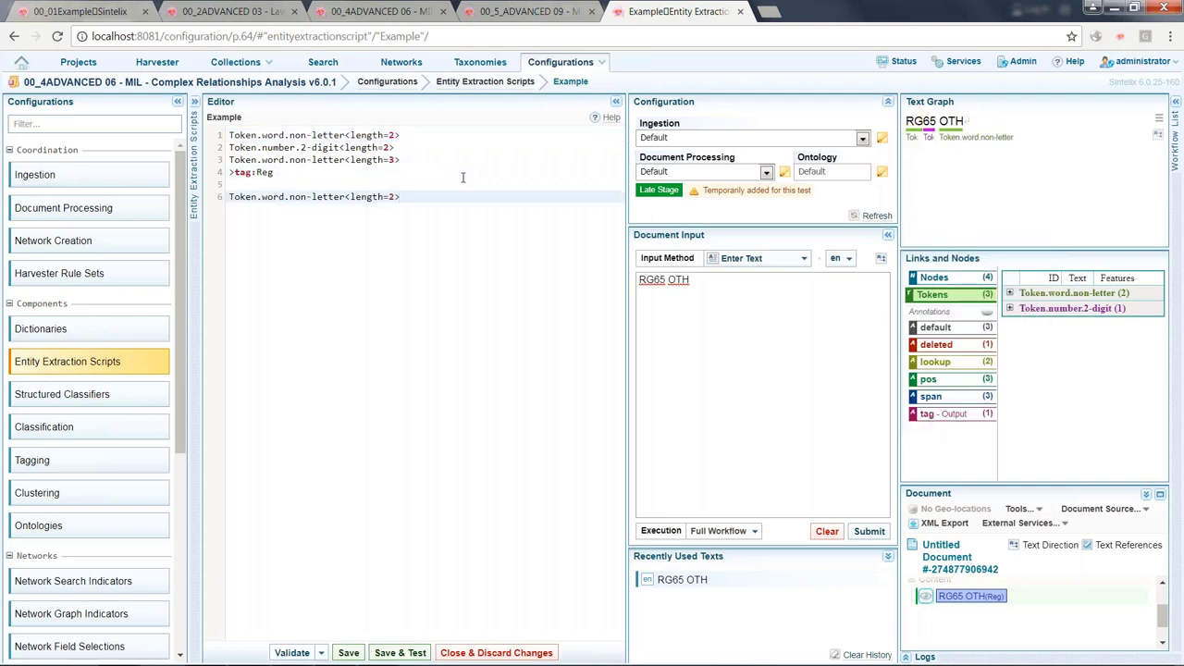
key(shift+Home)
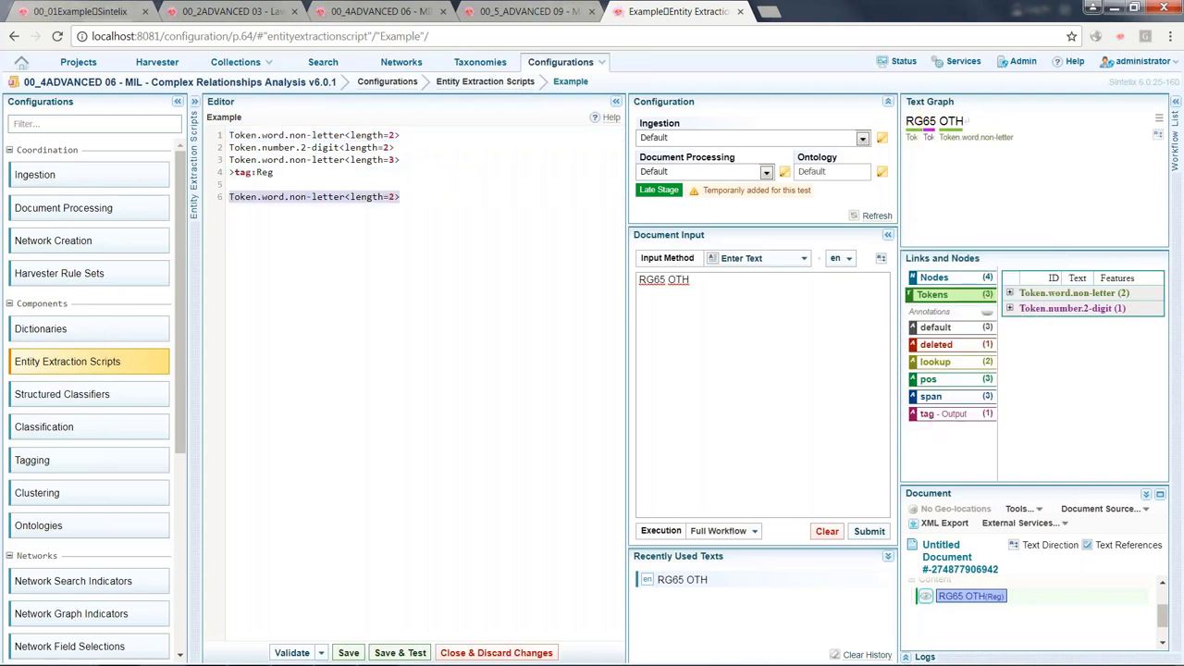
key(shift+Up)
key(BackSpace)
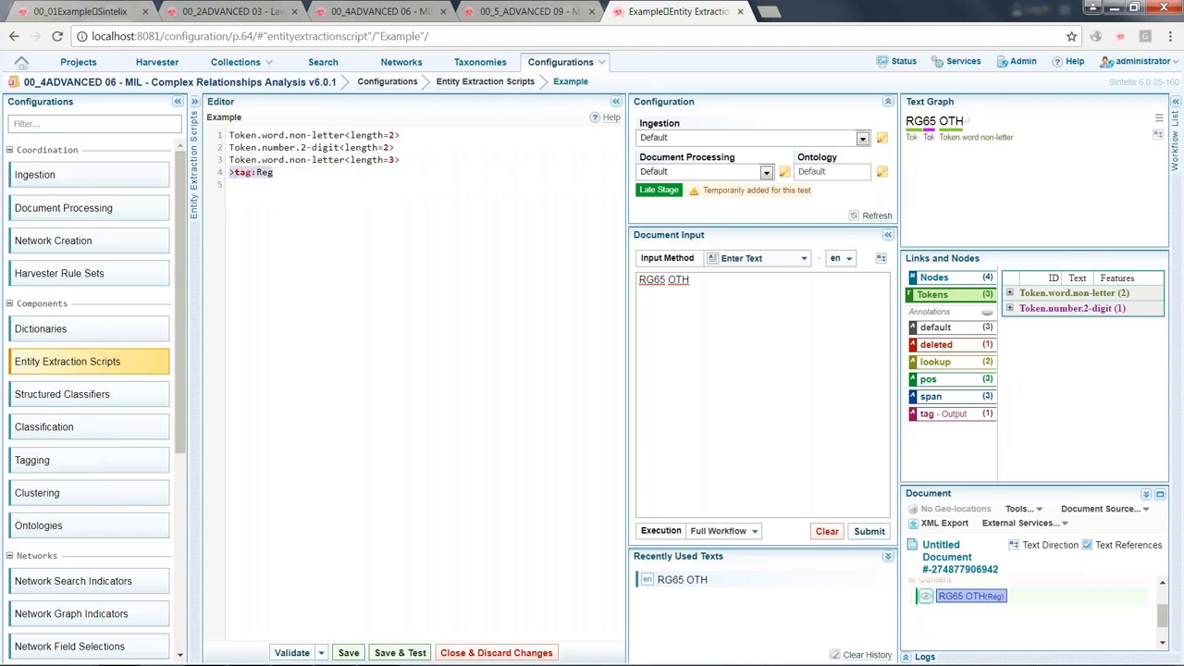
click(302, 182)
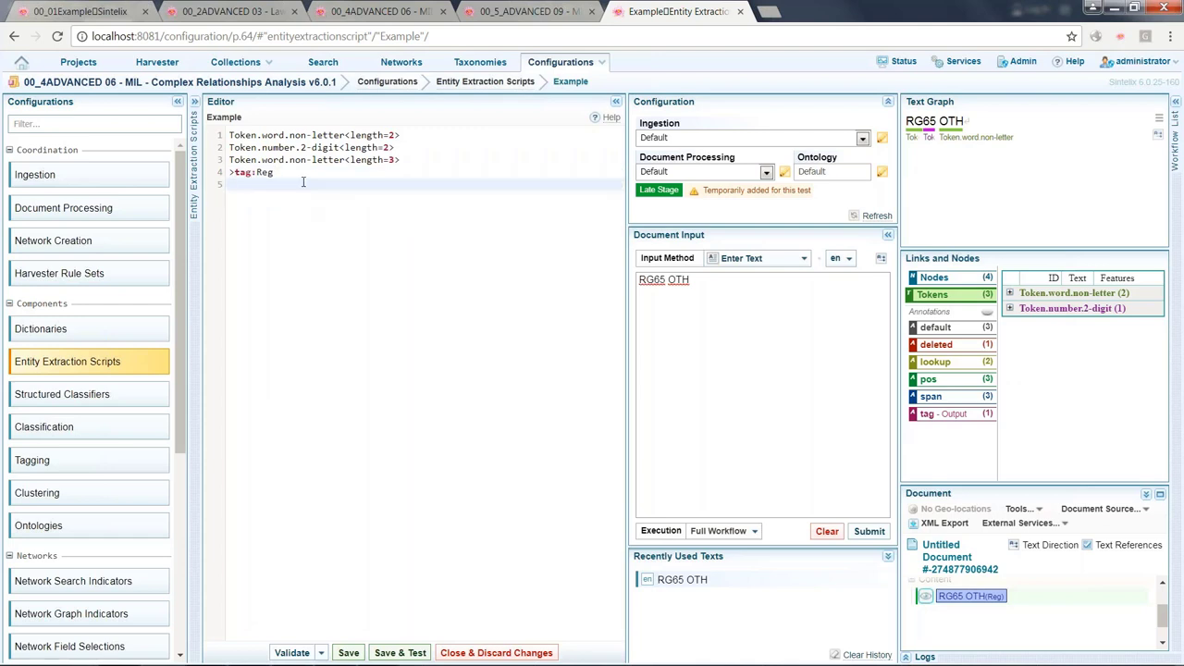
key(BackSpace)
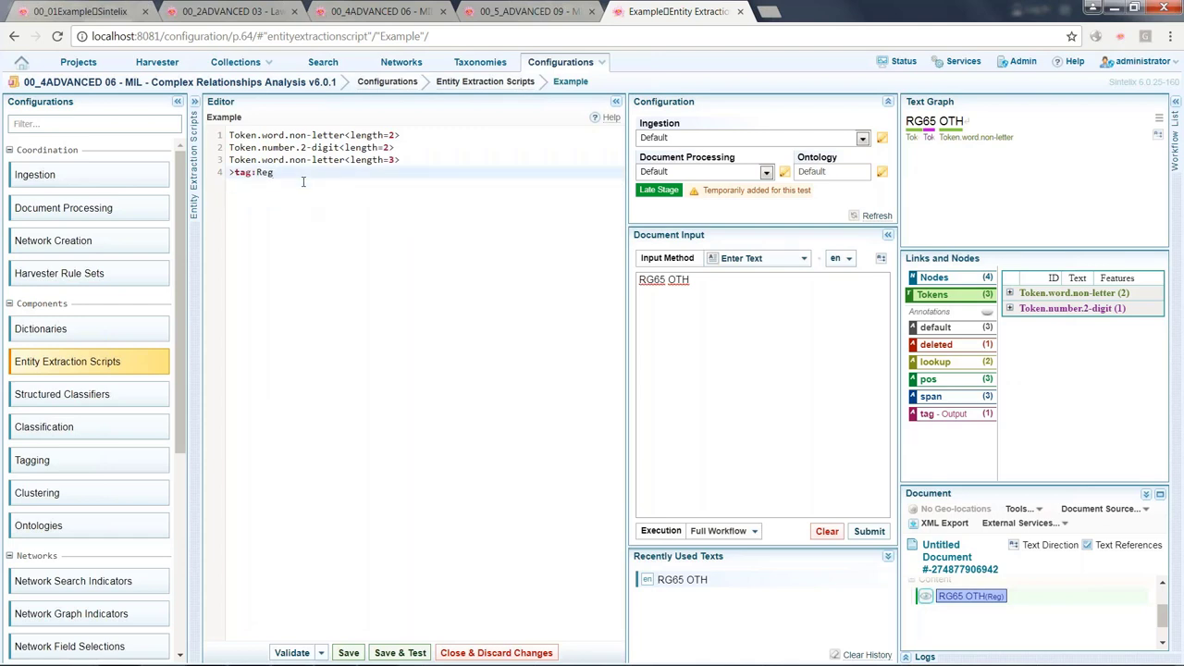